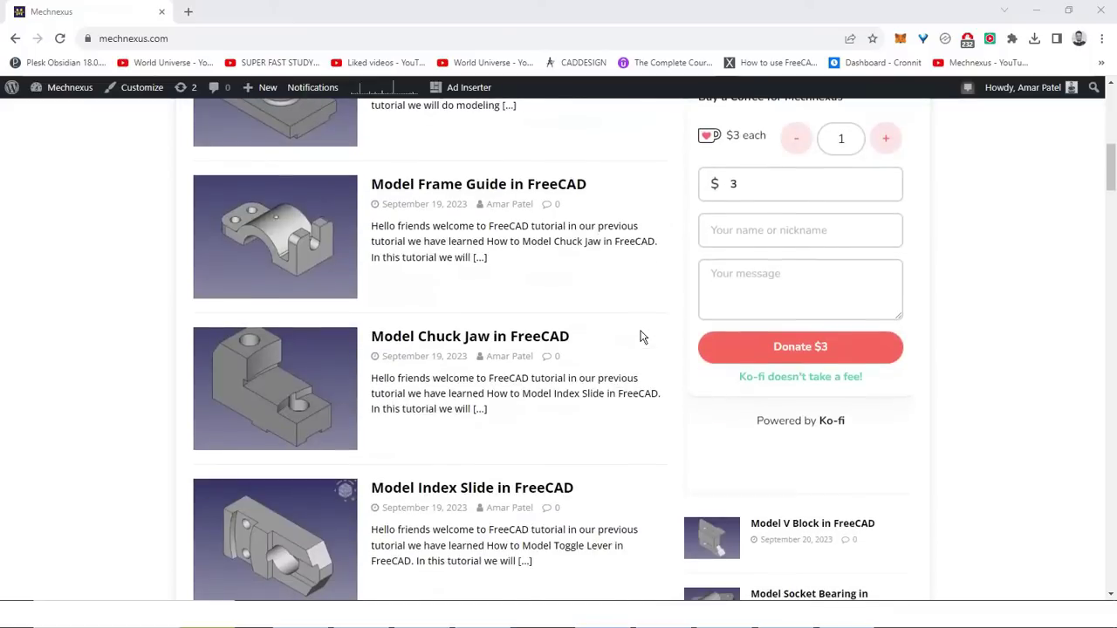
Look over the Mechnexus home page, covering the tutorial posts, the FreeCAD crash course offer and the donation form
scroll(640, 337, "up", 8)
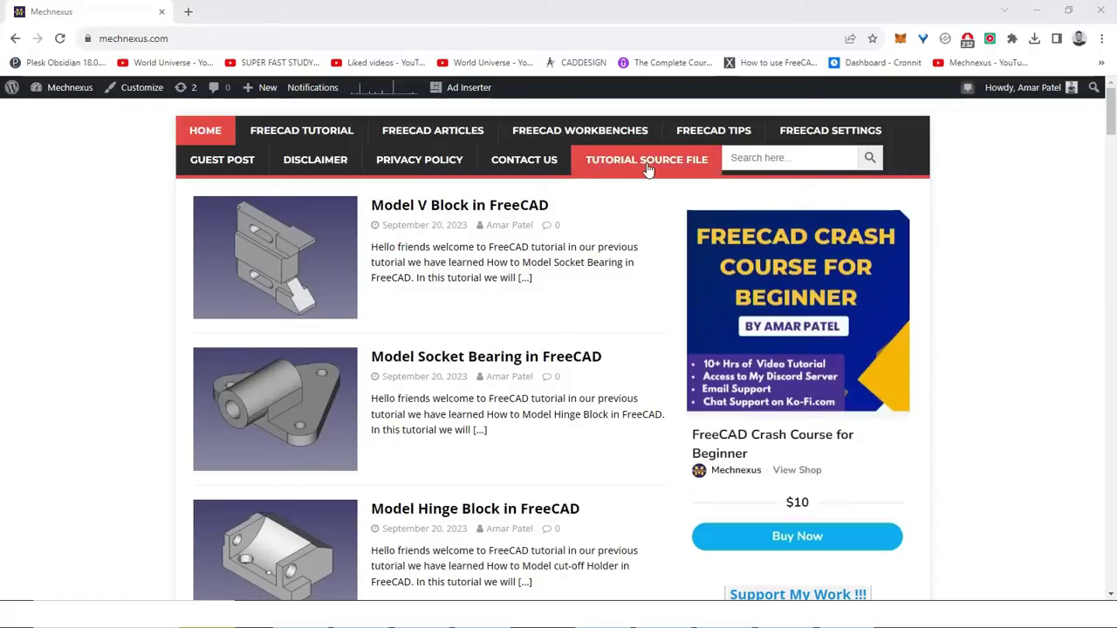
scroll(649, 299, "down", 2)
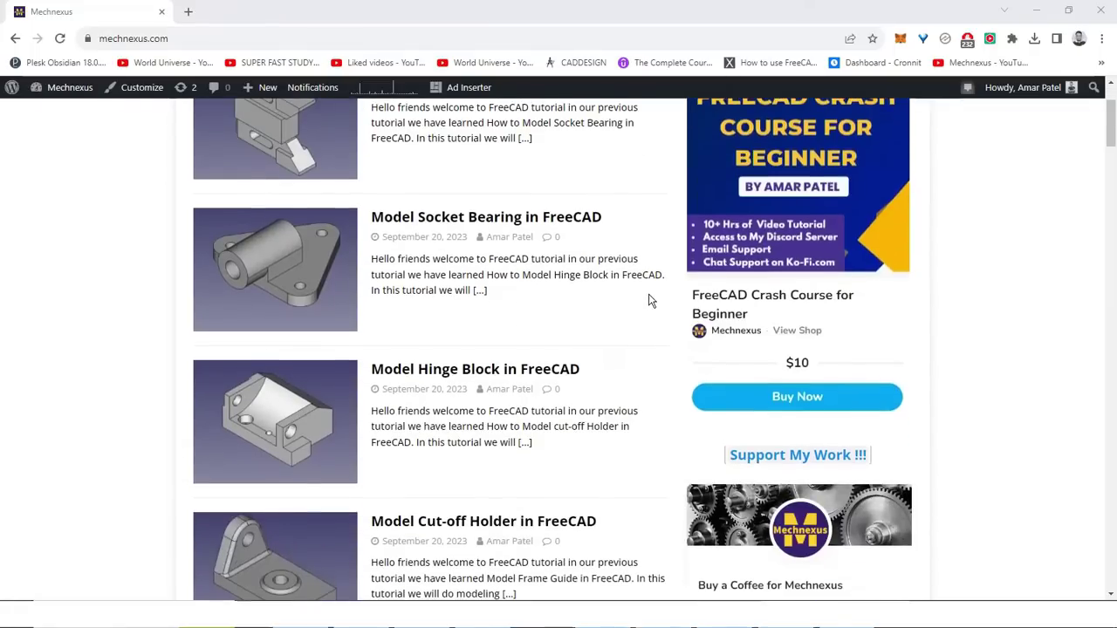
scroll(648, 299, "up", 2)
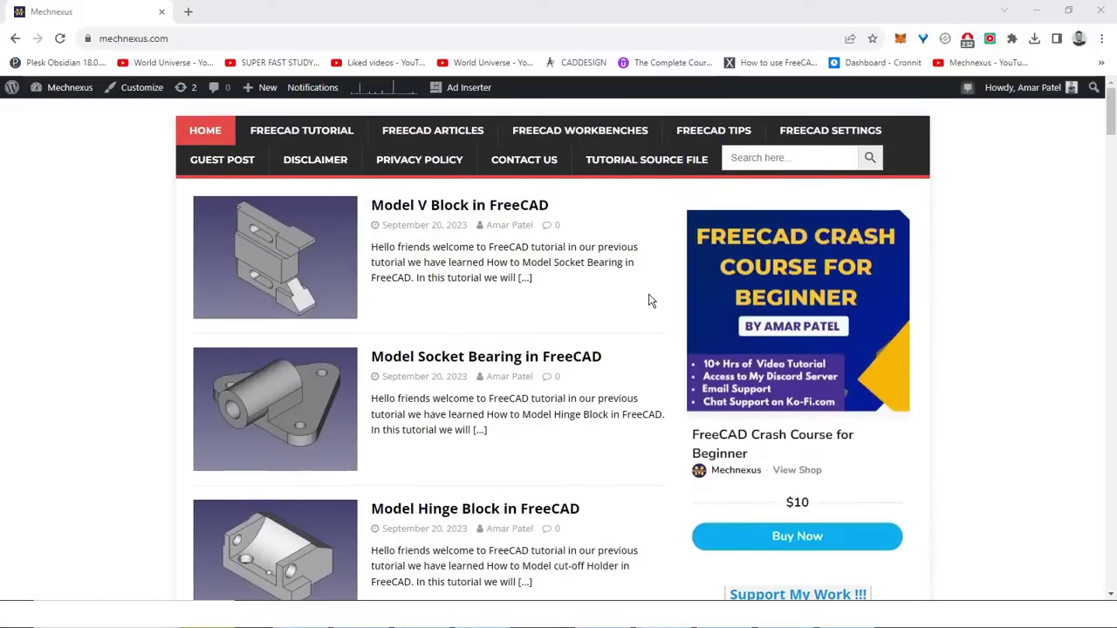
scroll(648, 299, "down", 1)
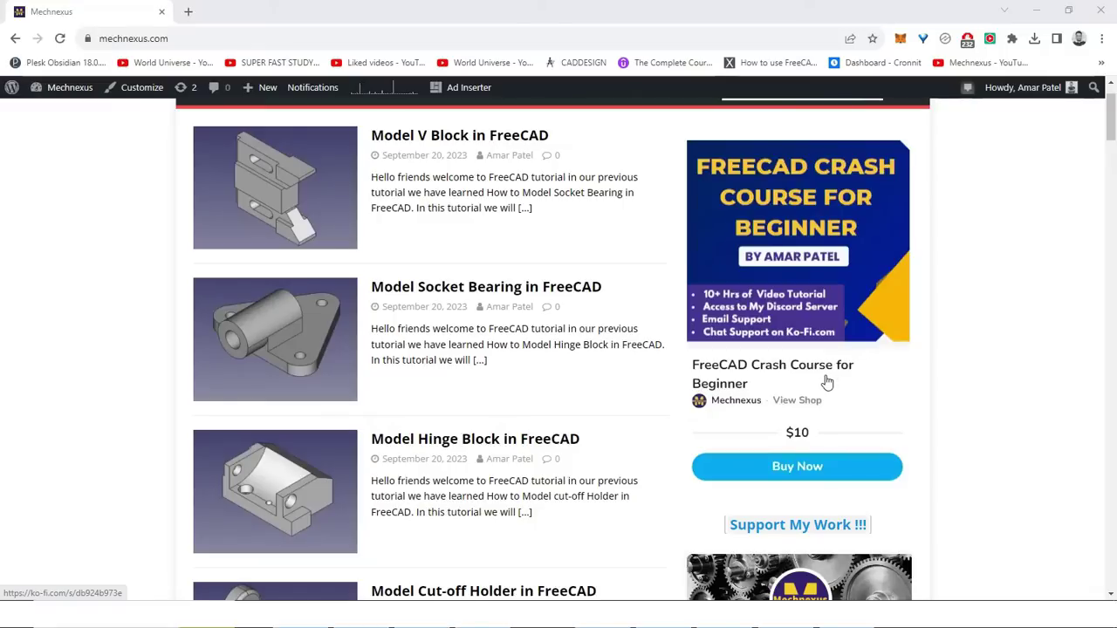
scroll(834, 382, "down", 5)
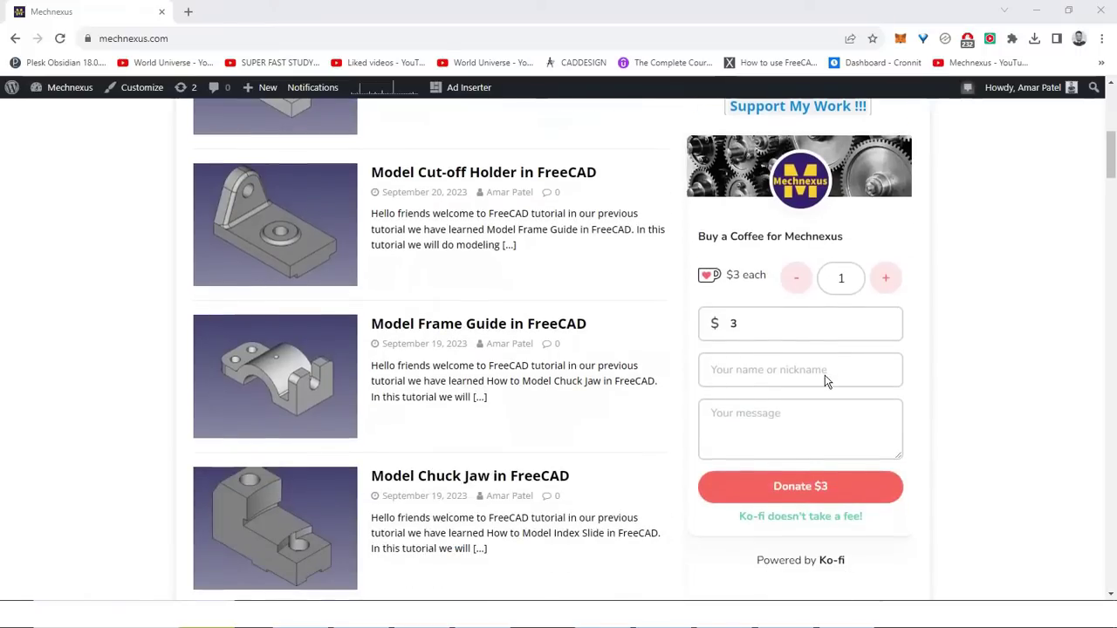
scroll(827, 382, "up", 1)
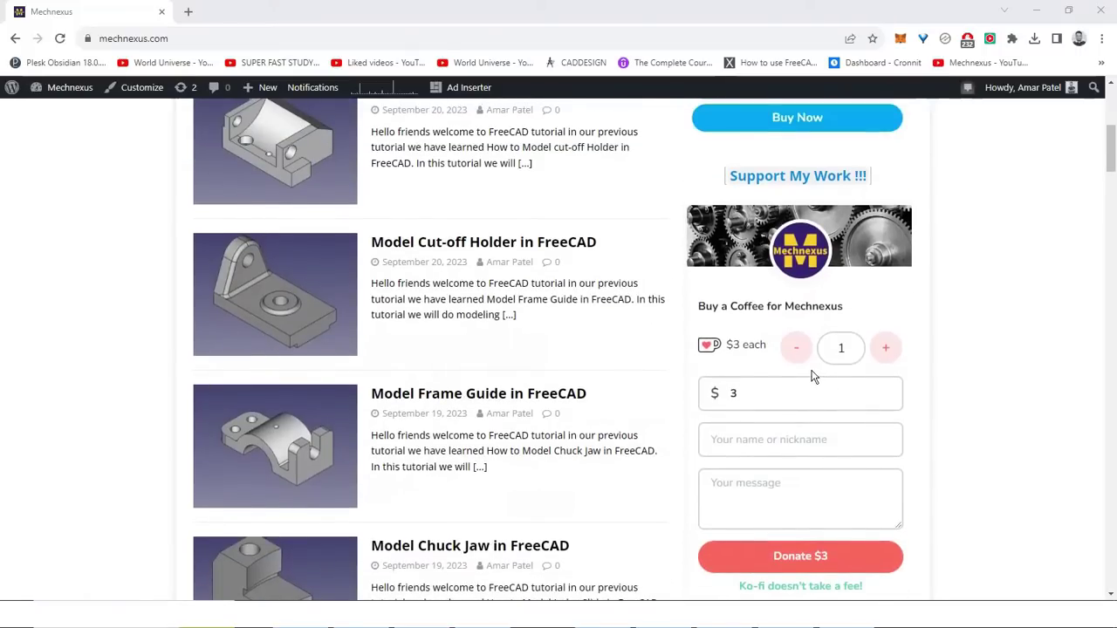
scroll(651, 356, "up", 4)
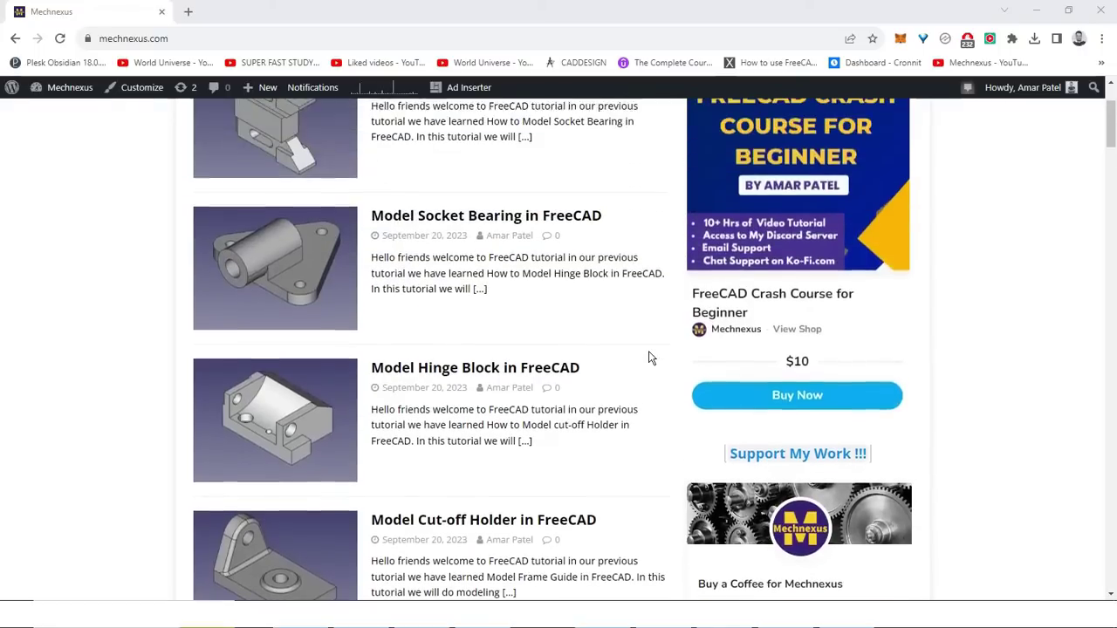
scroll(649, 353, "up", 2)
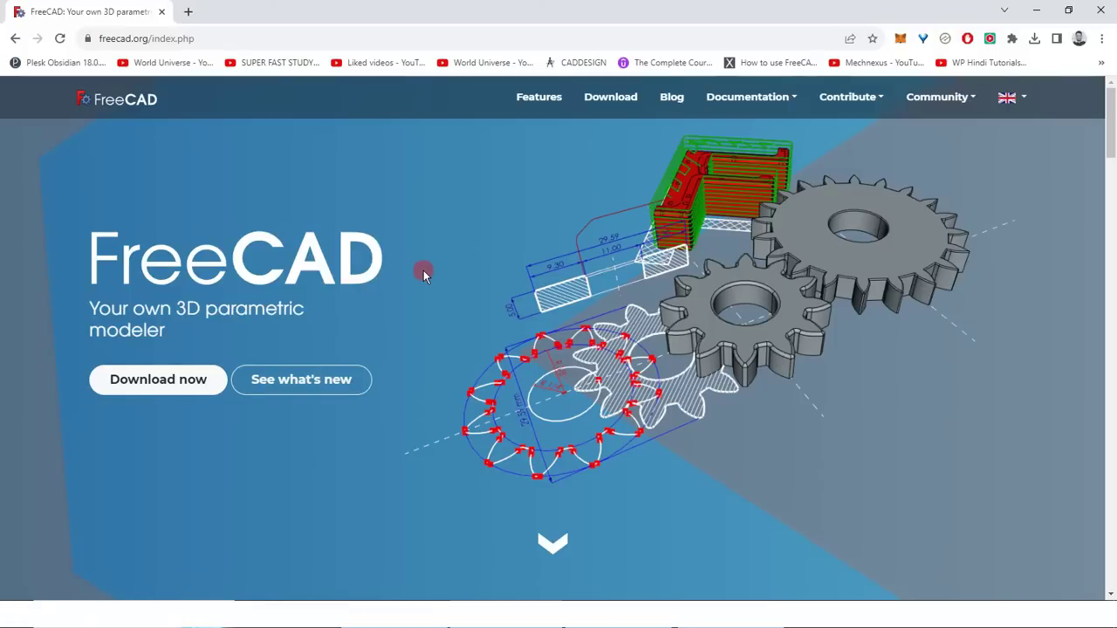
Skim the FreeCAD home page, visit the features page and examine the download options for Windows, Mac and Linux
scroll(423, 273, "down", 4)
scroll(423, 273, "up", 4)
left_click(556, 103)
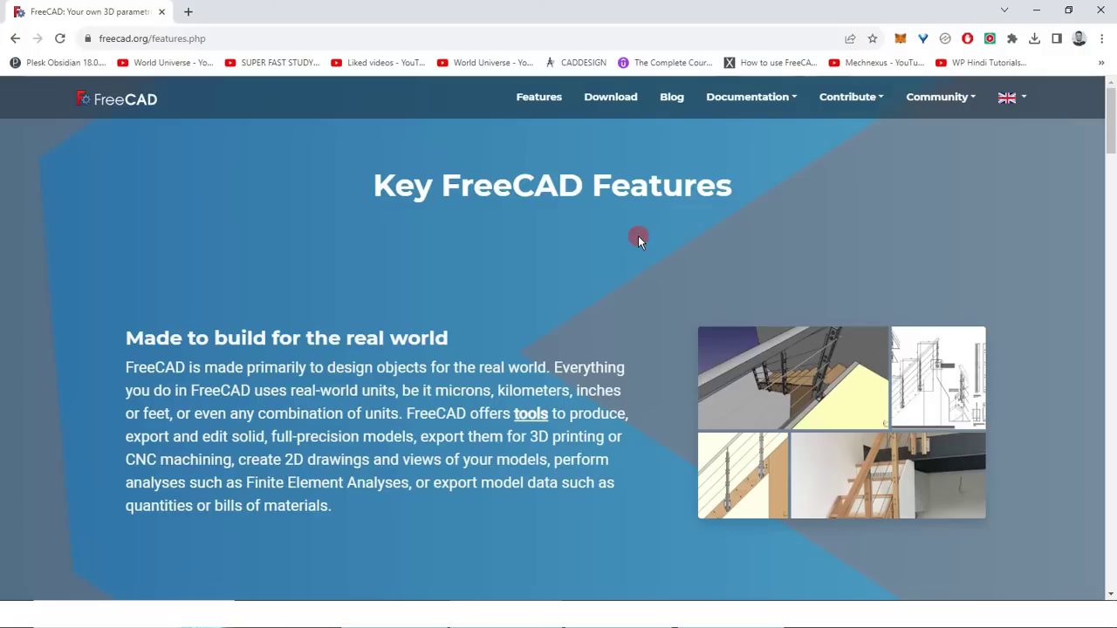
left_click(621, 98)
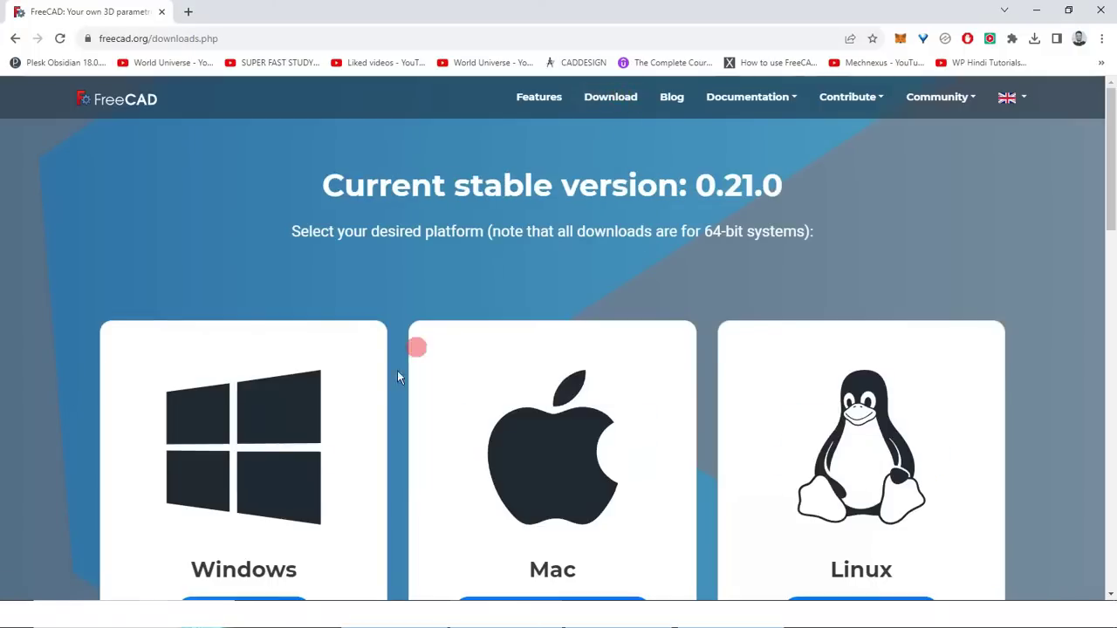
scroll(386, 376, "down", 3)
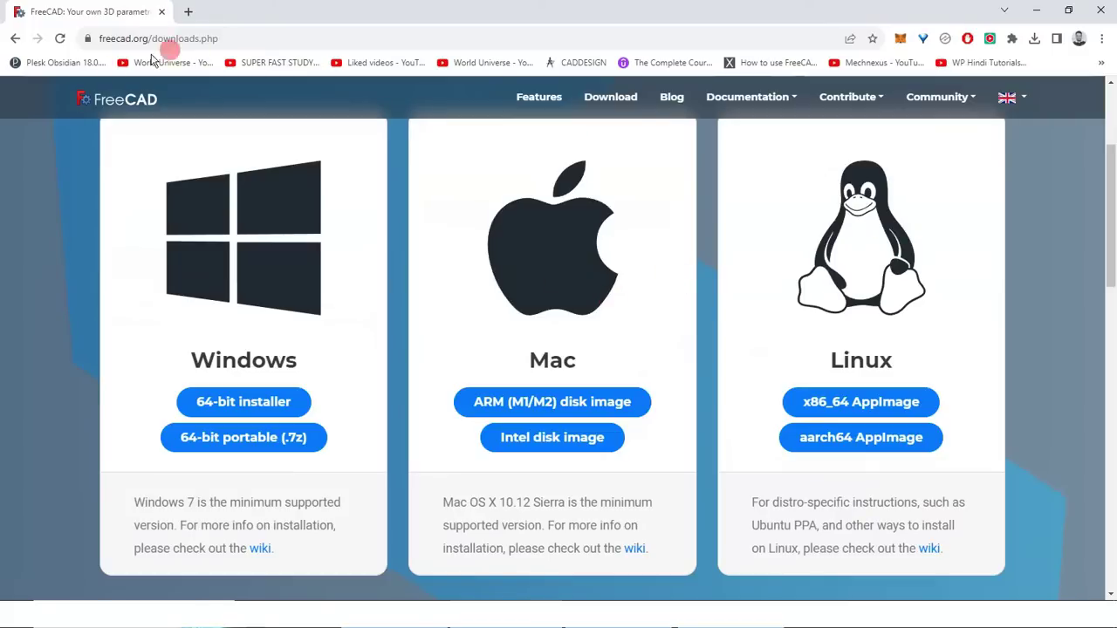
Return to the Key FreeCAD Features page and highlight the heading "Made to build for the real world"
left_click(15, 40)
left_click(216, 248)
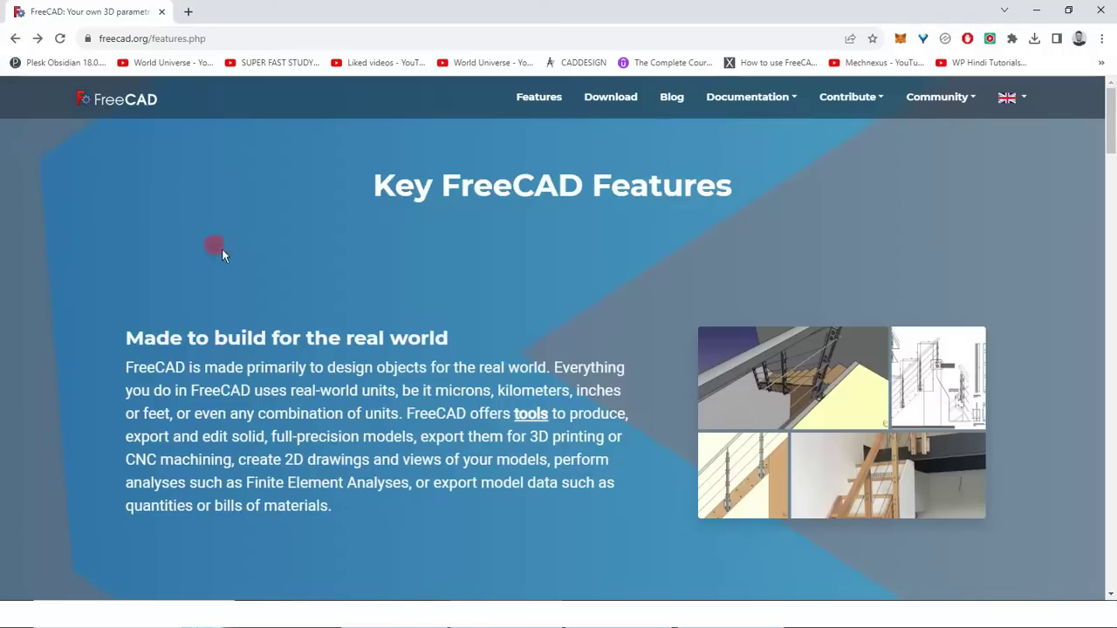
left_click(528, 97)
scroll(196, 261, "down", 2)
left_click(646, 311)
left_click(501, 421)
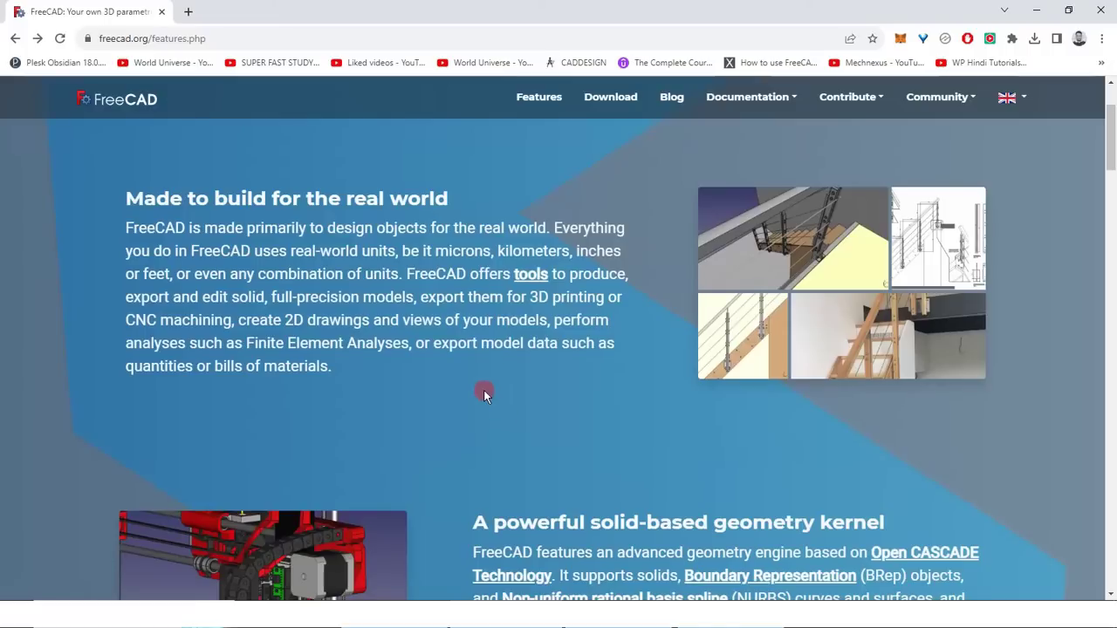
scroll(483, 389, "up", 2)
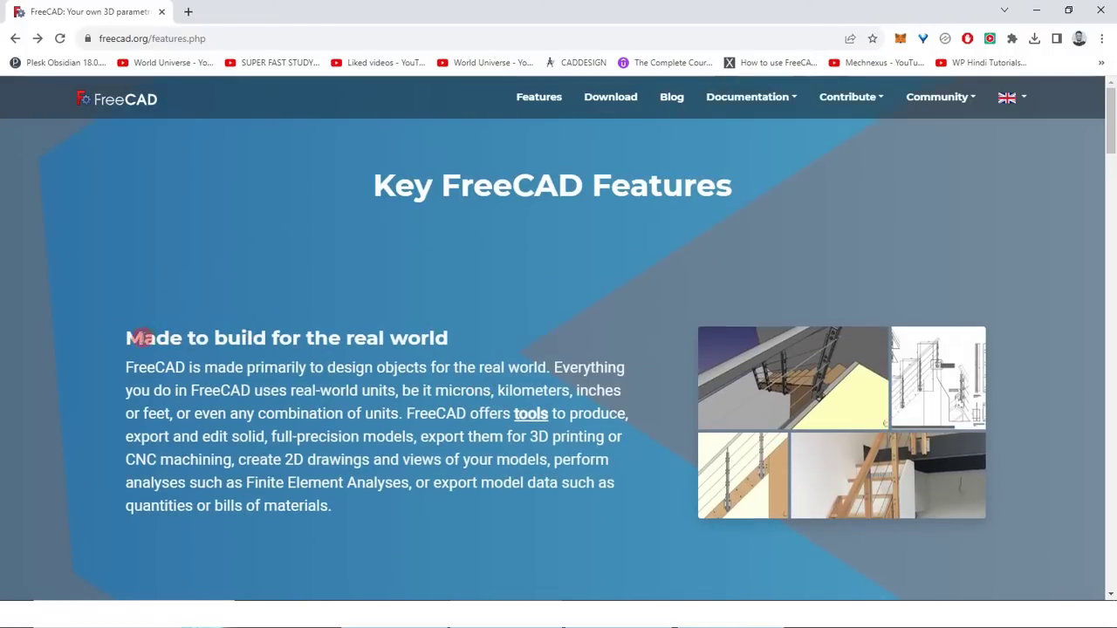
left_click_drag(142, 337, 473, 340)
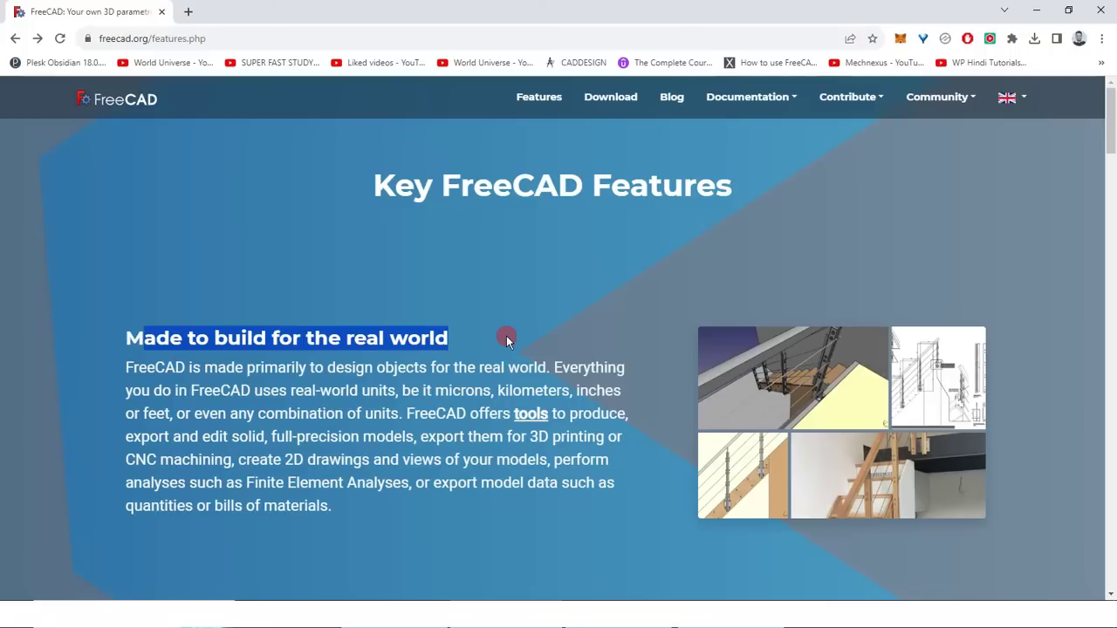
Open the geometry kernel section's Open CASCADE Technology link in a new tab and skim the Wikipedia article
scroll(507, 335, "down", 3)
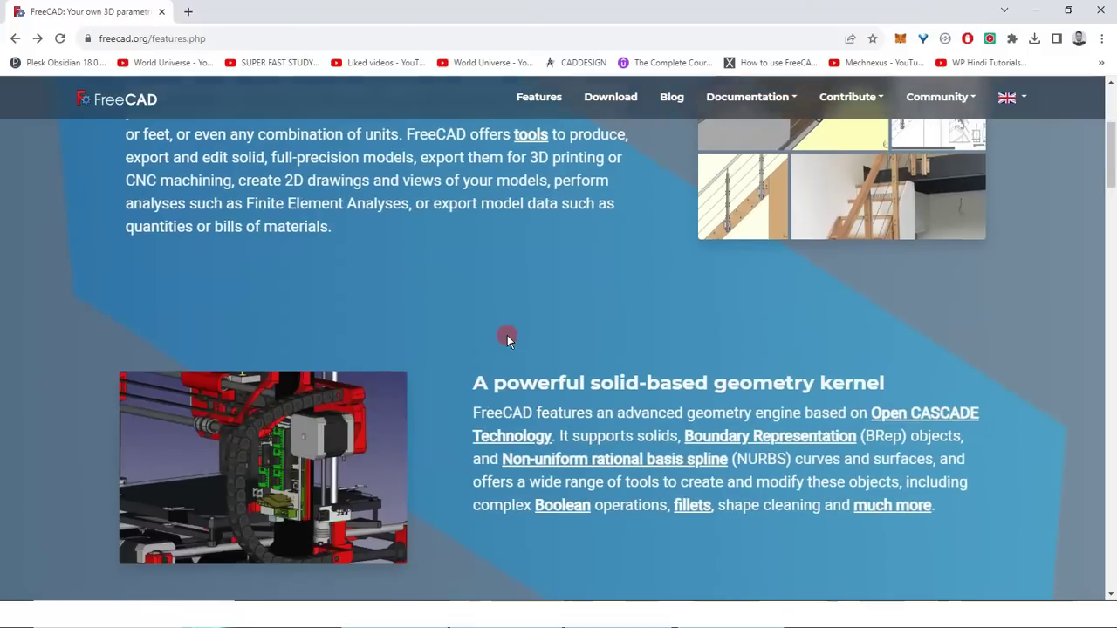
scroll(507, 335, "down", 1)
scroll(508, 334, "down", 2)
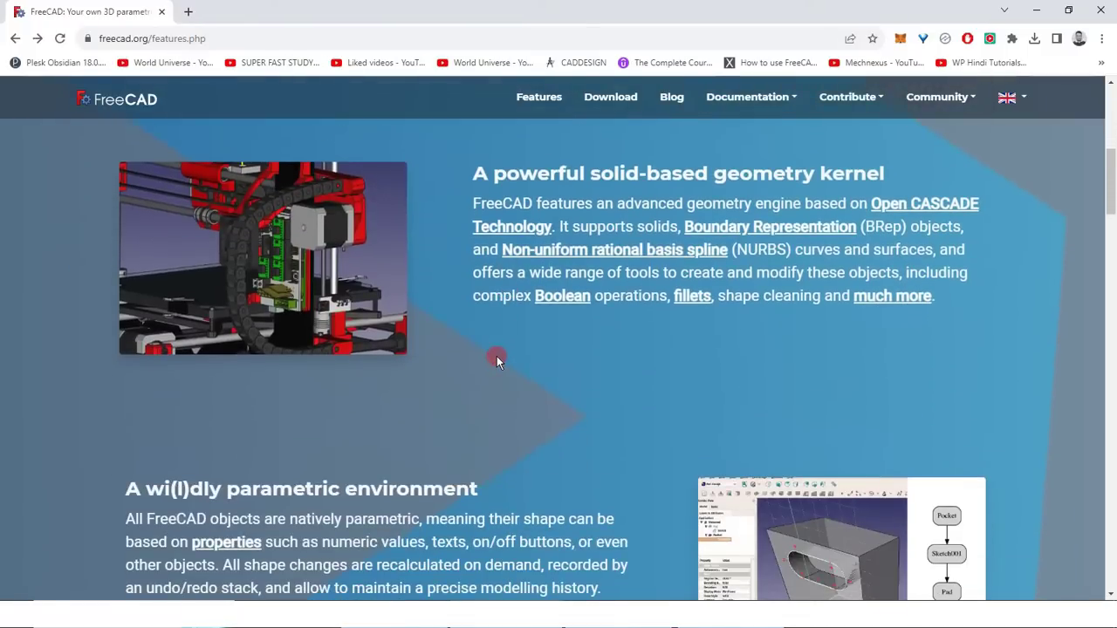
scroll(497, 360, "up", 1)
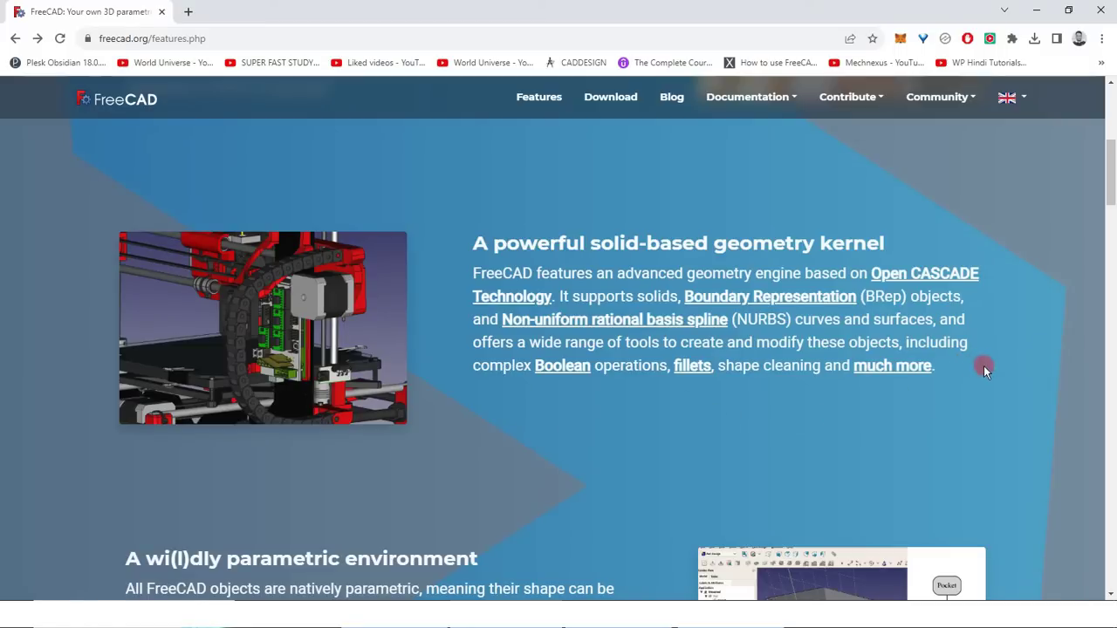
right_click(908, 278)
left_click(942, 285)
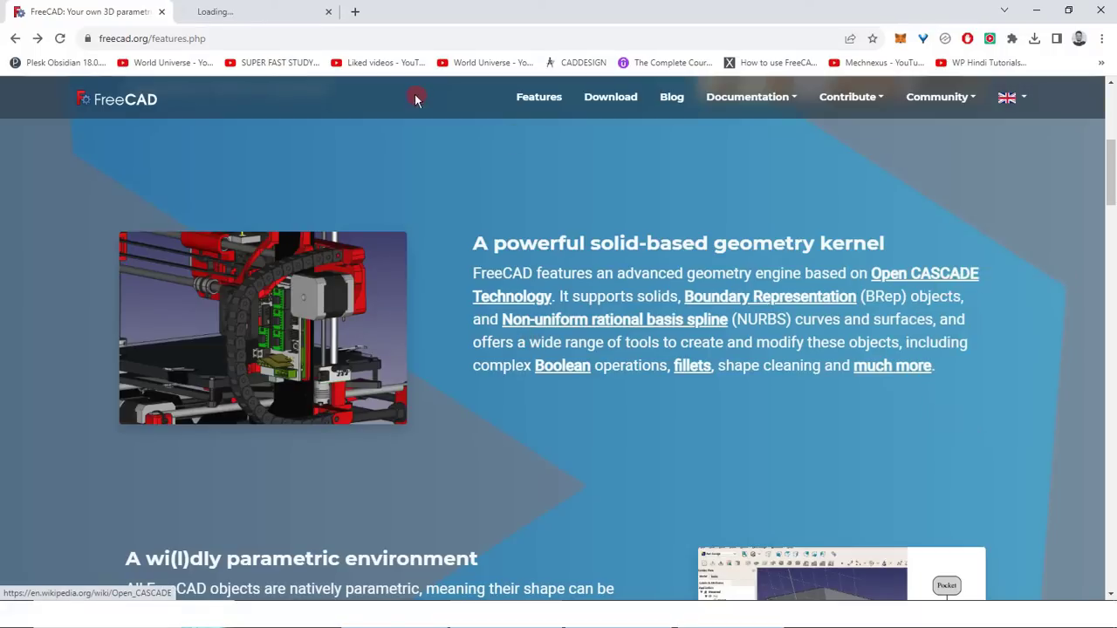
left_click(272, 14)
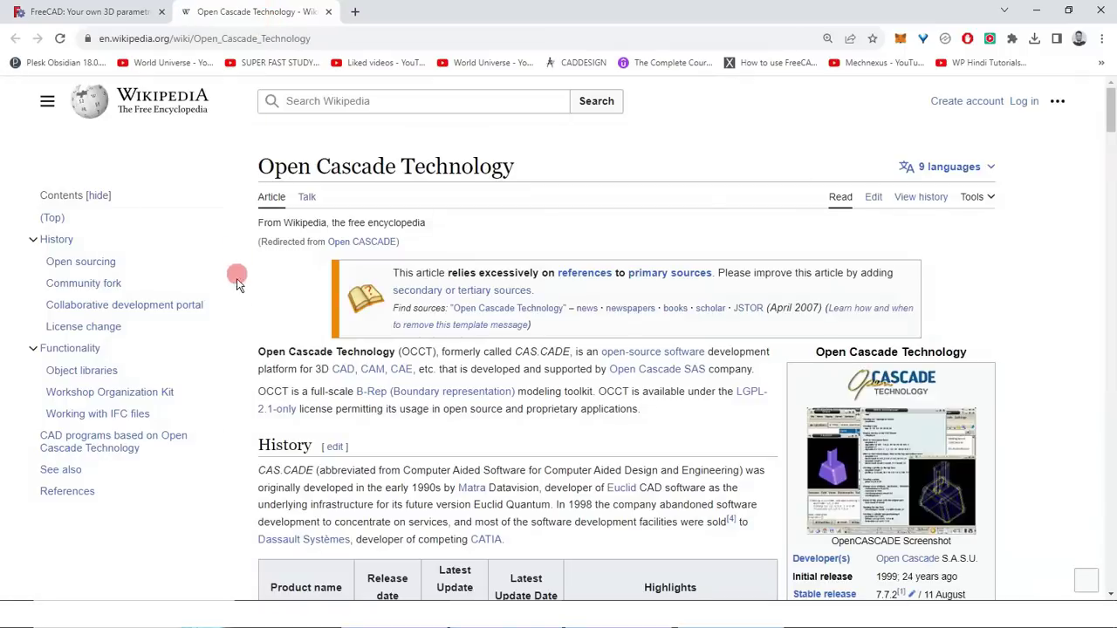
scroll(424, 419, "down", 5)
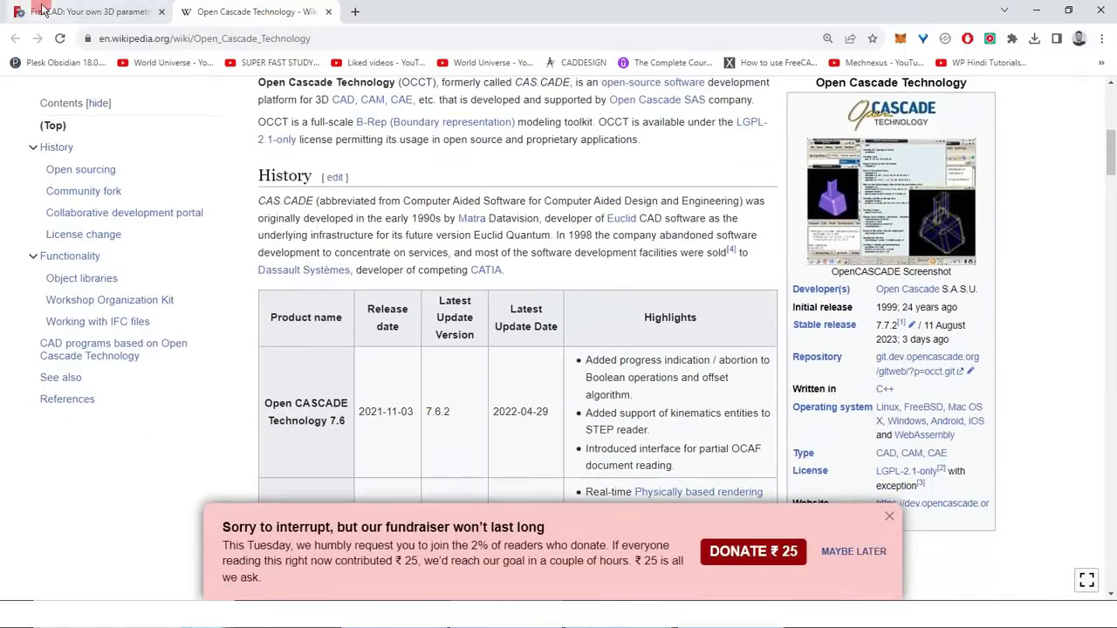
Go back to the FreeCAD features page and read the sections on parametric environment, Python, file formats and the 2D sketcher
left_click(87, 11)
left_click(263, 501)
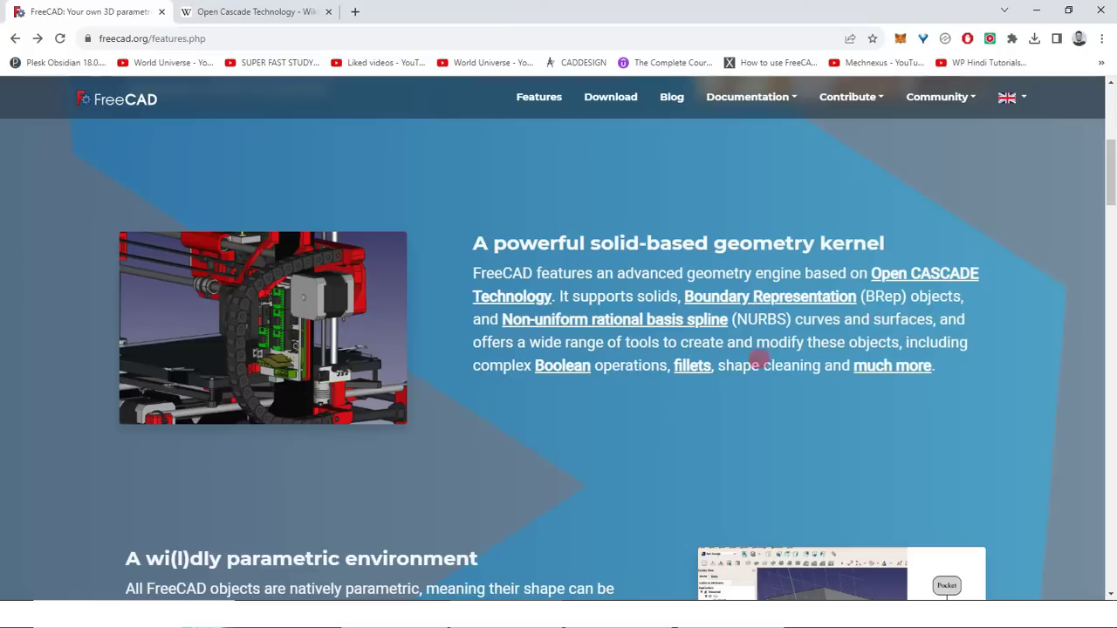
scroll(592, 446, "down", 2)
scroll(591, 445, "down", 1)
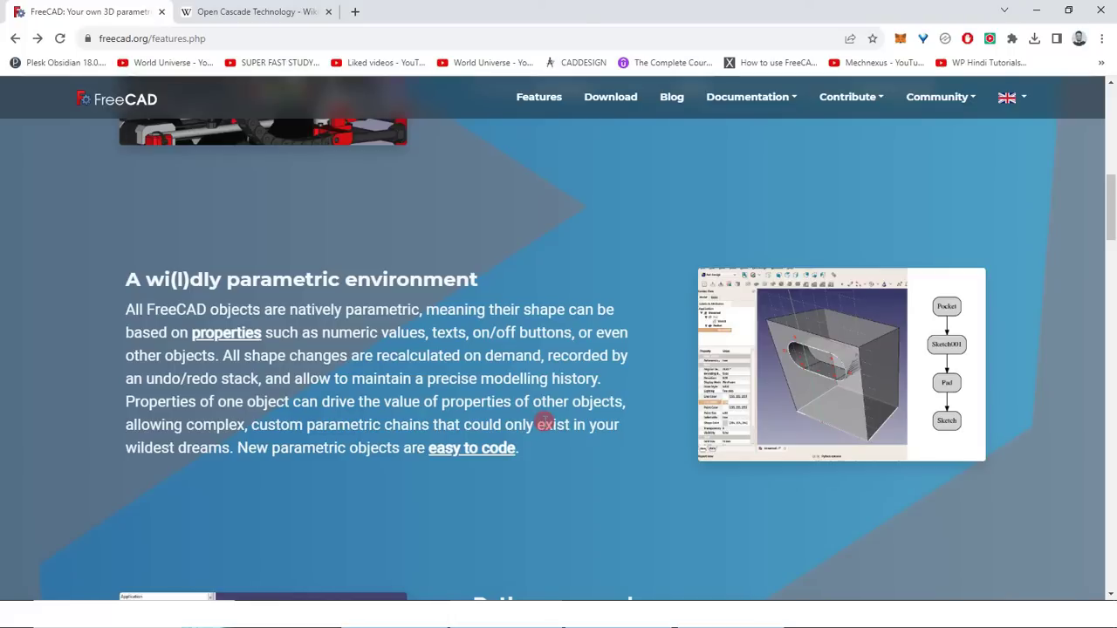
scroll(591, 390, "down", 4)
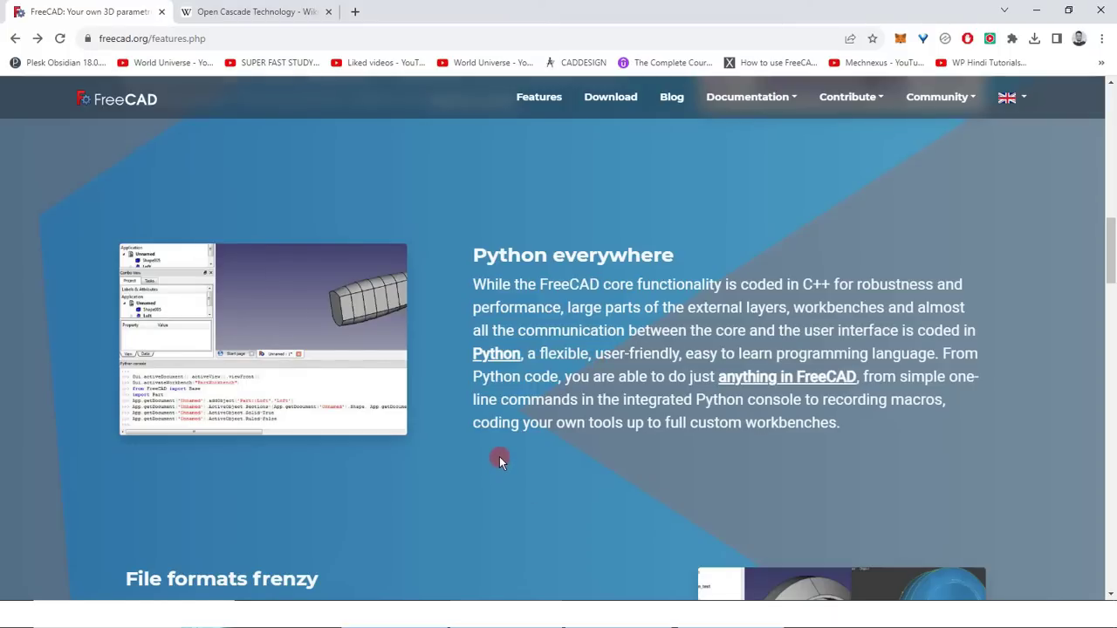
scroll(499, 456, "down", 4)
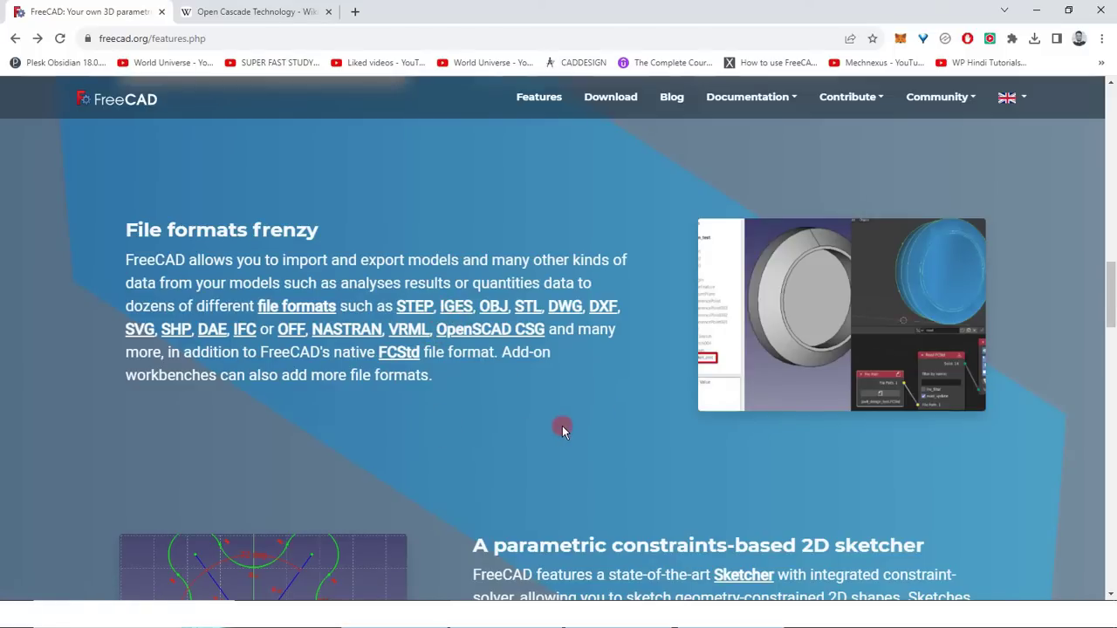
scroll(562, 425, "down", 2)
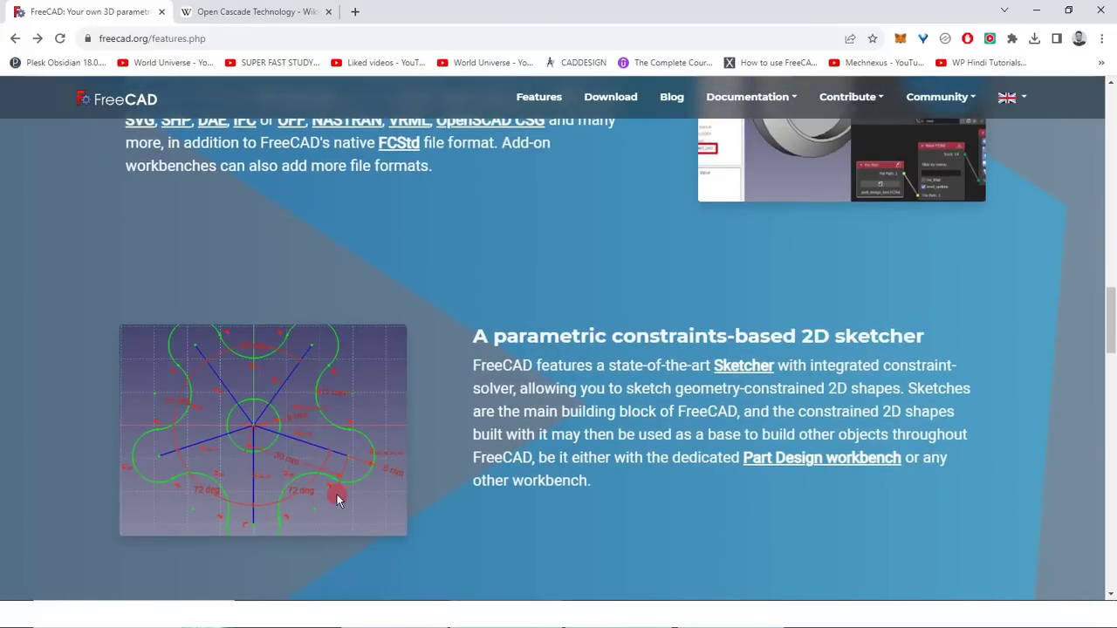
scroll(336, 494, "down", 1)
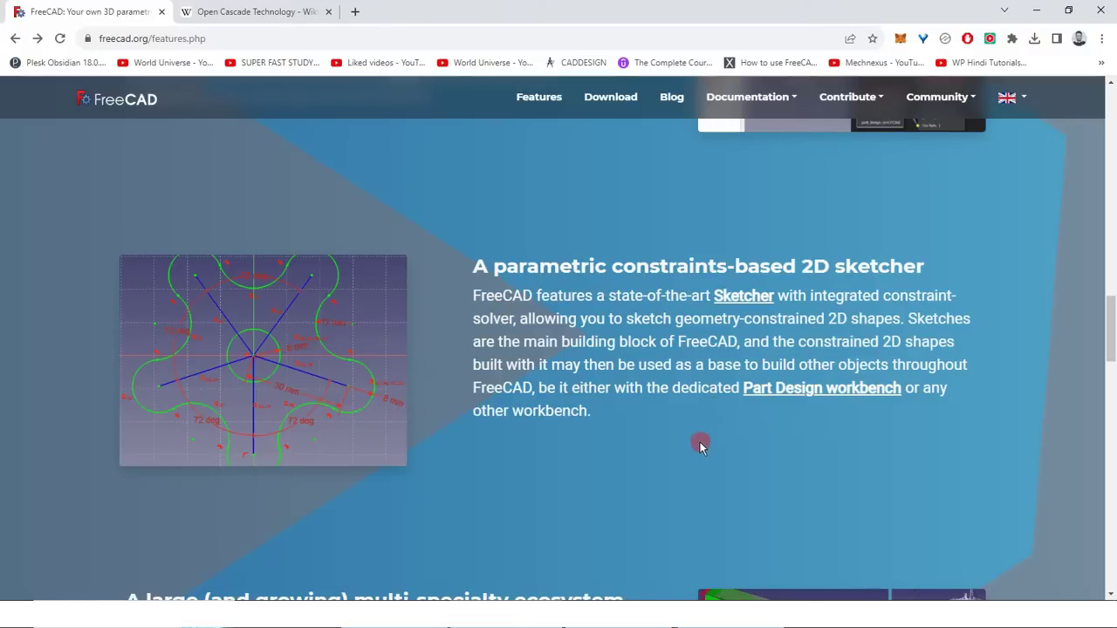
Read the features page sections on the multi-specialty ecosystem and on development by a community
scroll(699, 441, "down", 3)
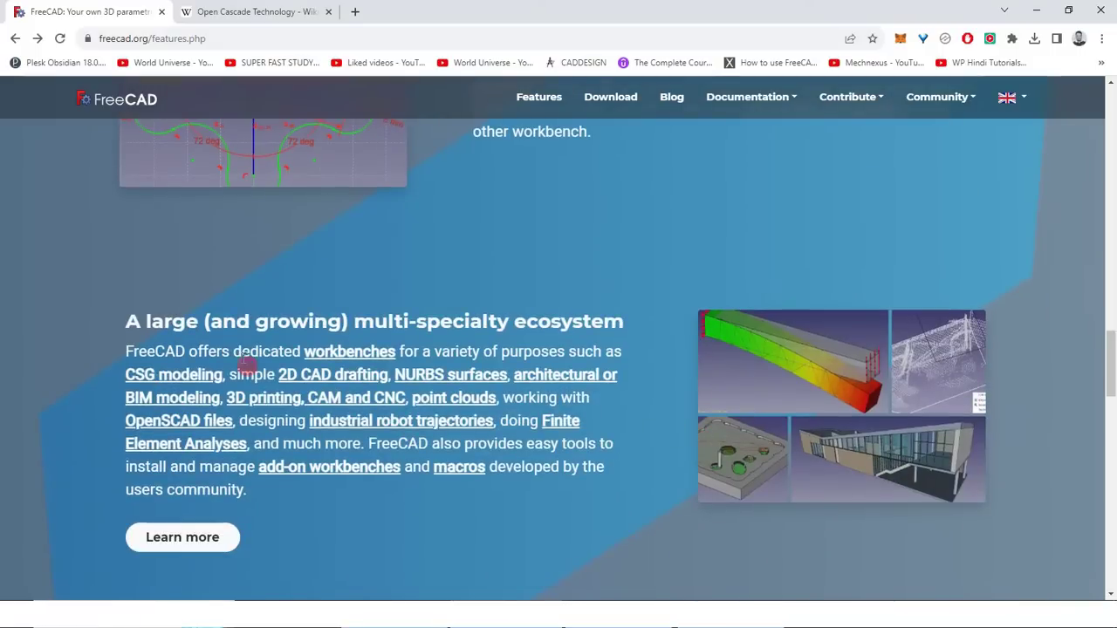
scroll(574, 497, "down", 1)
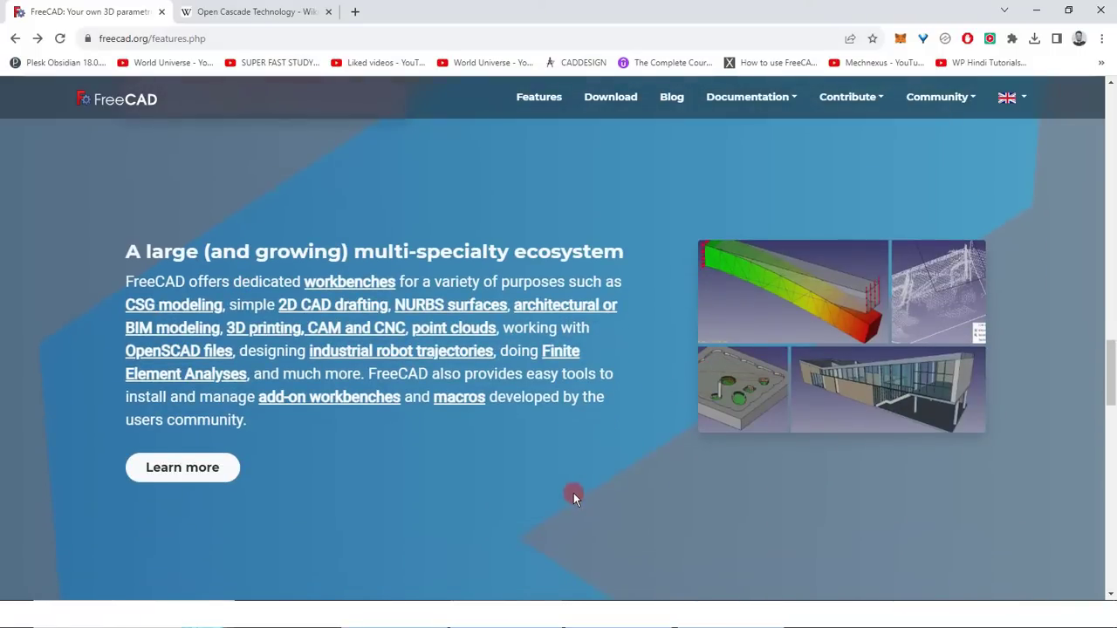
scroll(574, 486, "up", 1)
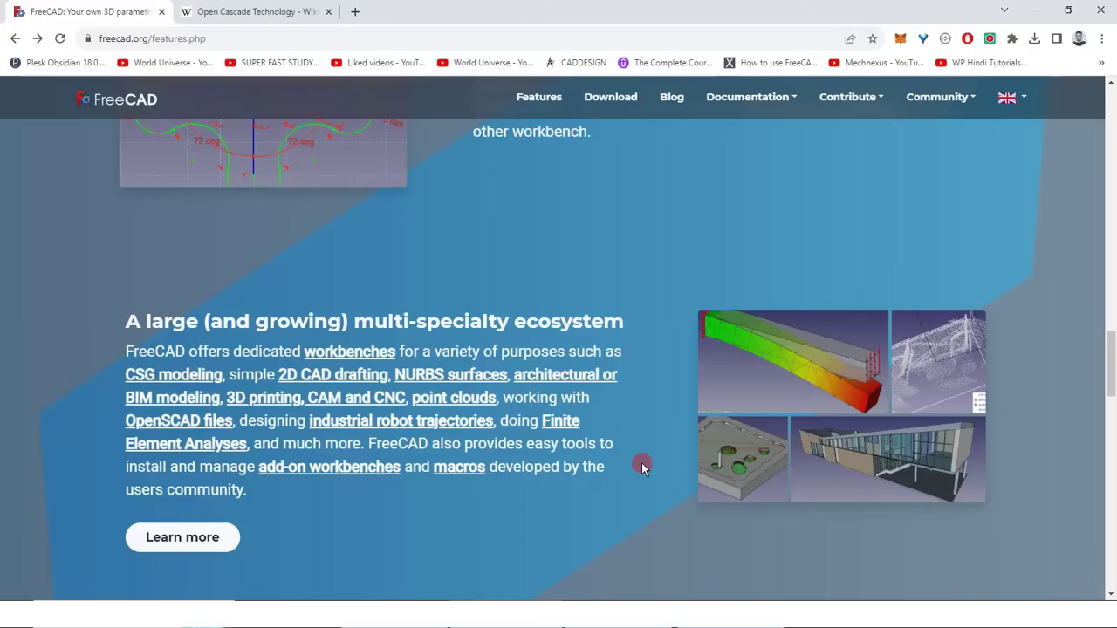
scroll(643, 460, "down", 5)
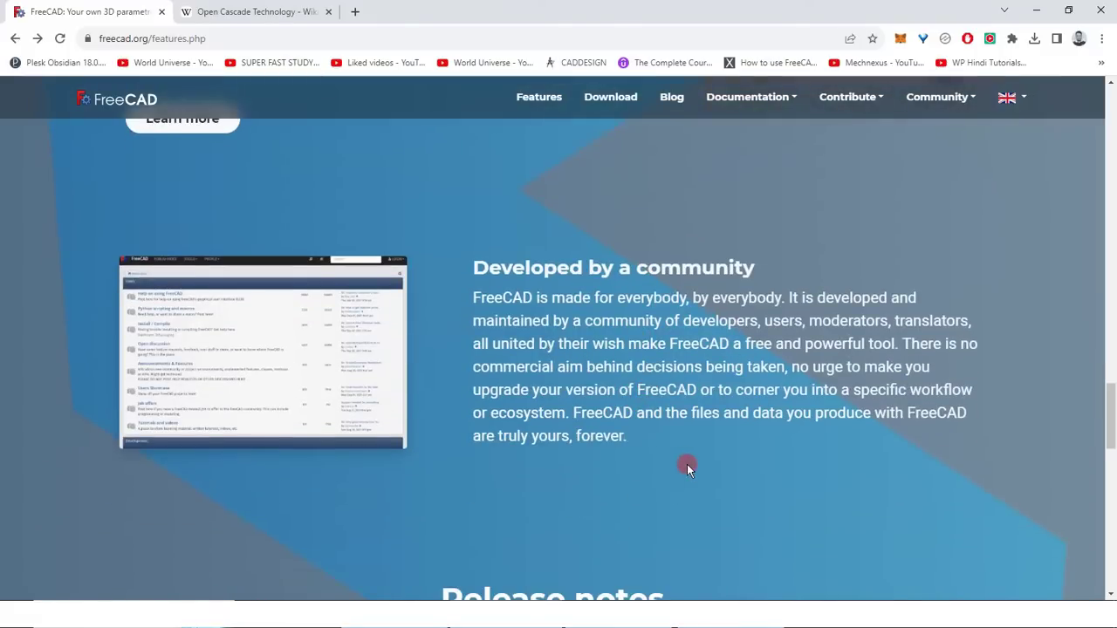
scroll(669, 441, "up", 5)
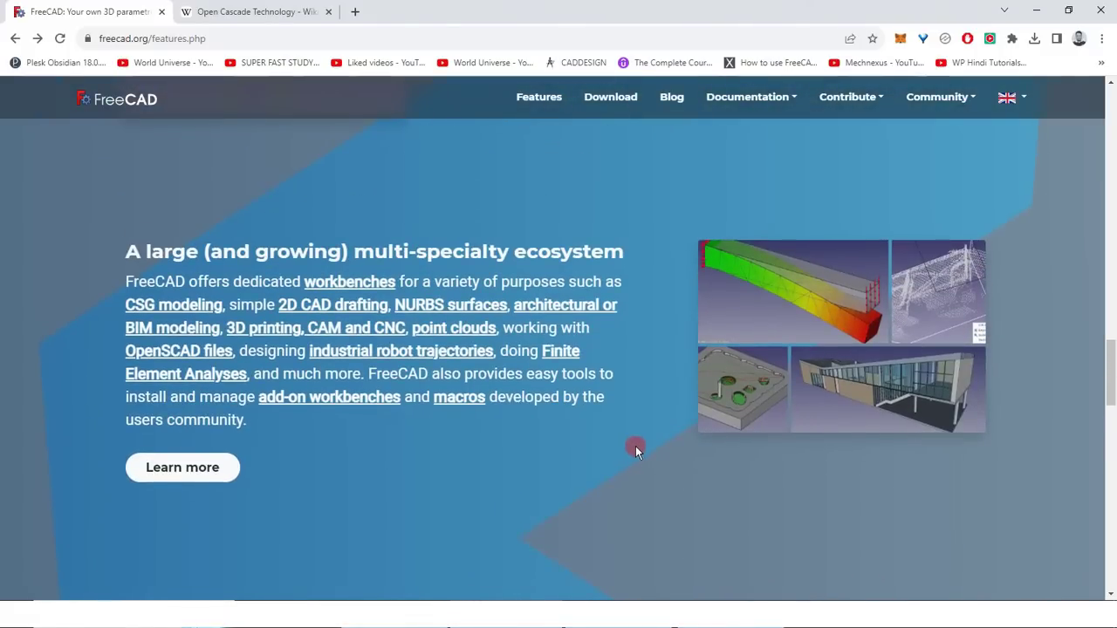
scroll(635, 446, "down", 4)
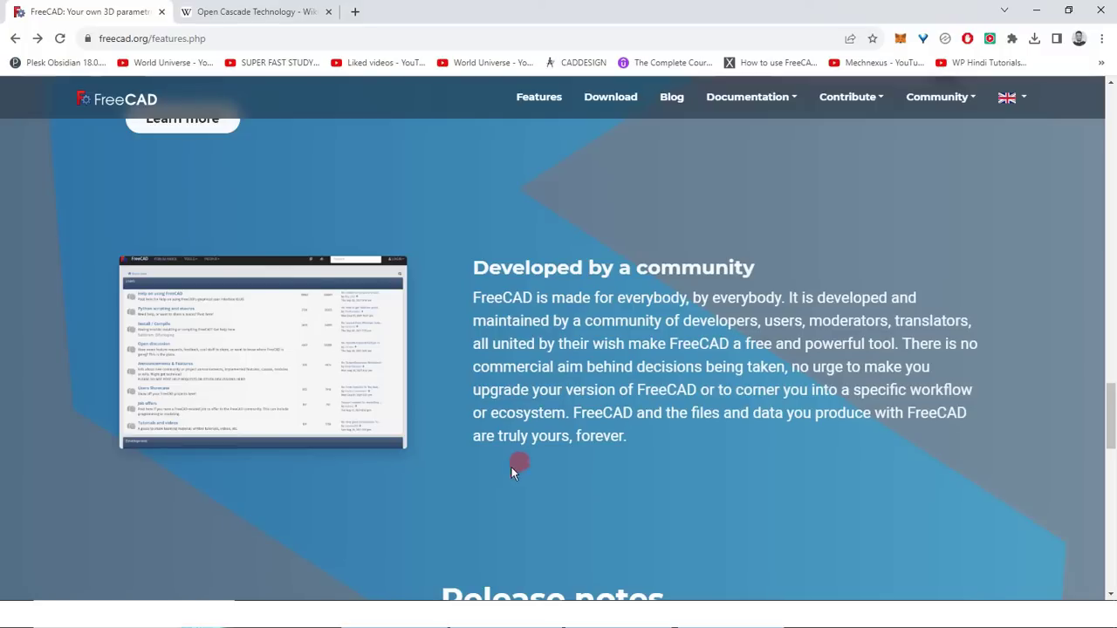
Examine the release notes list for current and previous FreeCAD versions on the features page
scroll(511, 467, "down", 3)
scroll(454, 414, "down", 3)
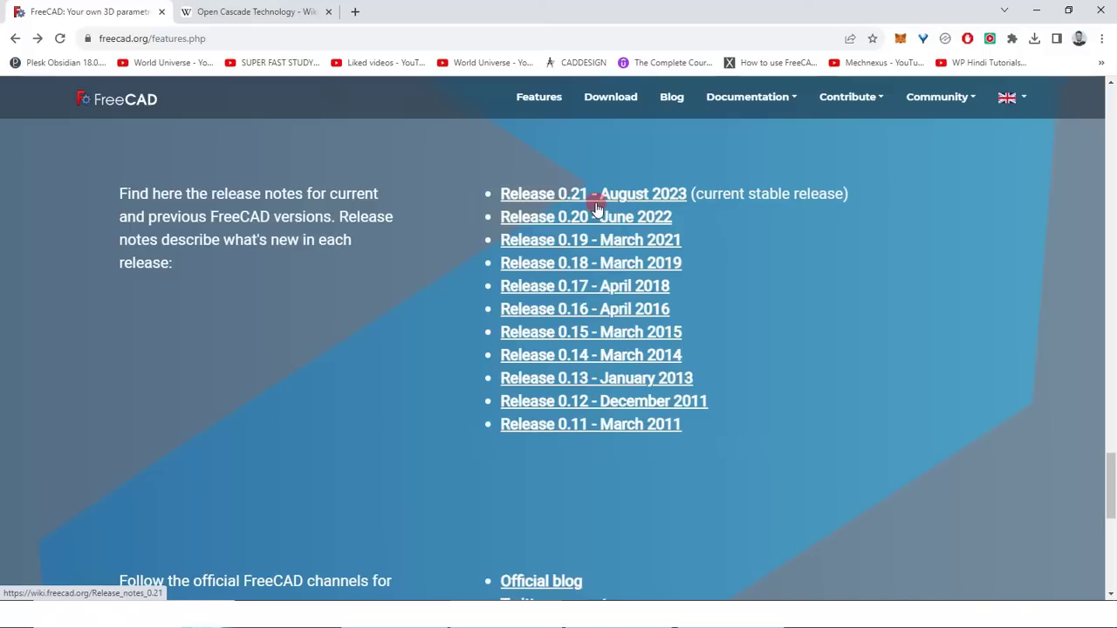
scroll(442, 440, "up", 2)
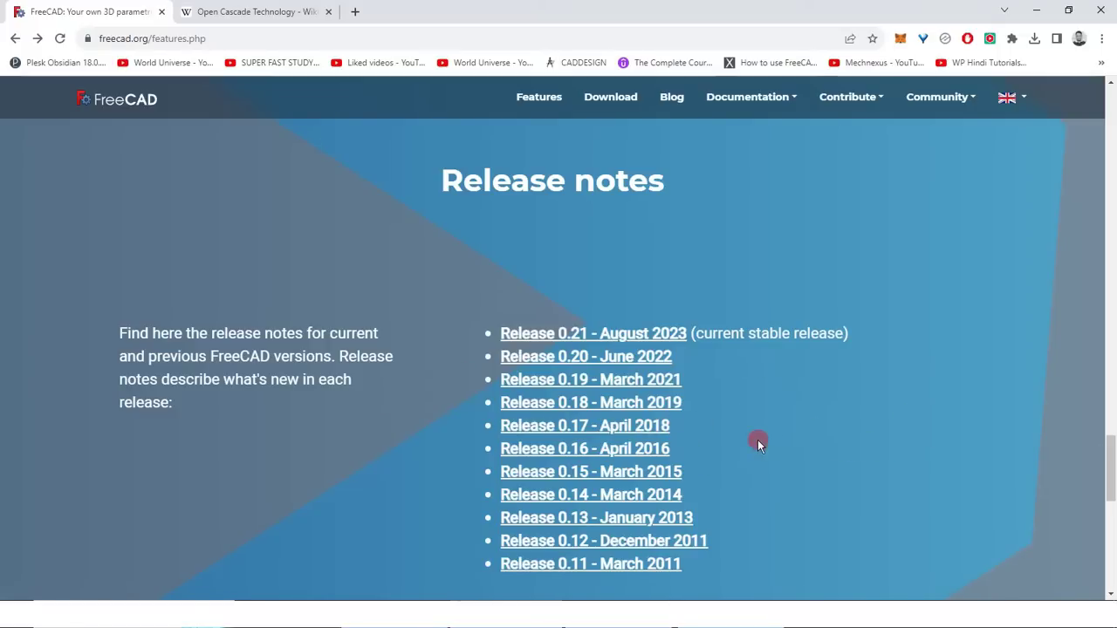
Return to the beginning of the FreeCAD features page and open the site's Download page
scroll(758, 441, "up", 1)
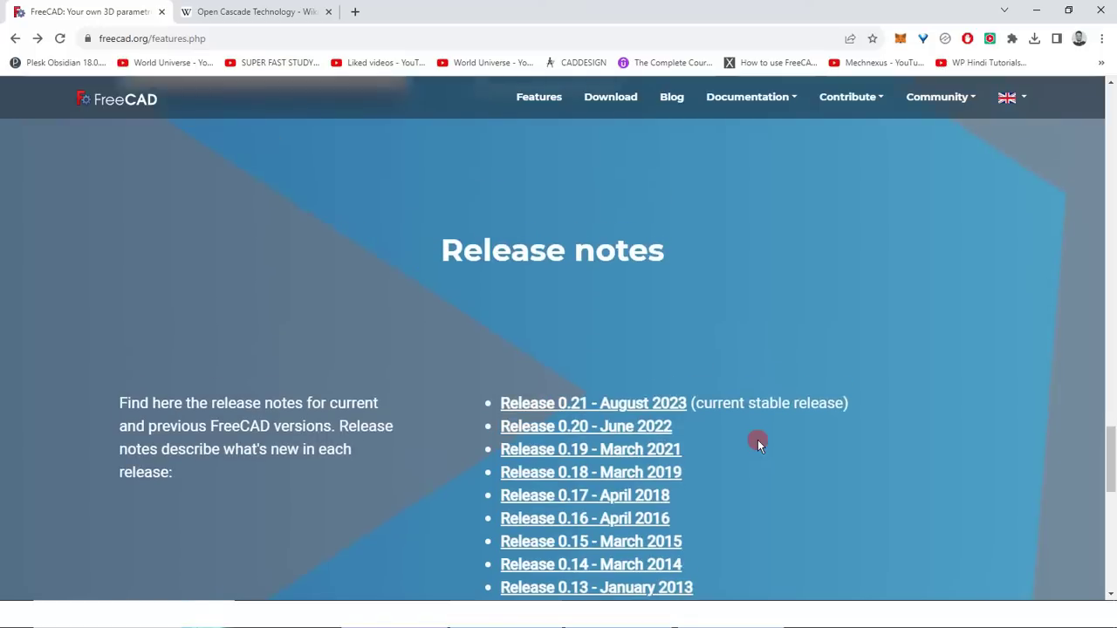
scroll(757, 443, "up", 3)
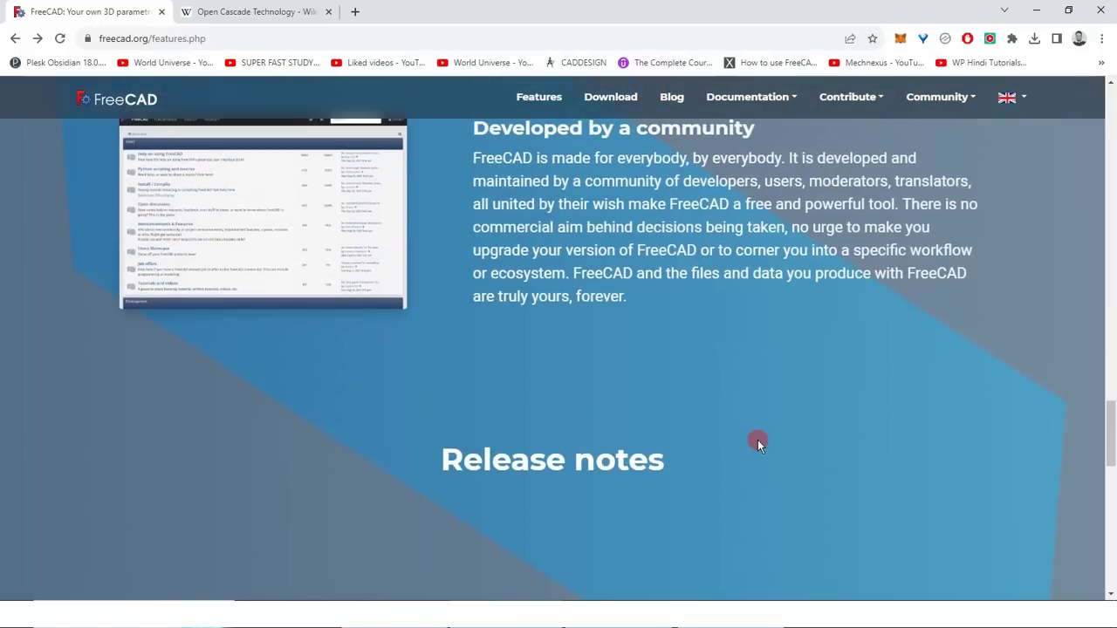
scroll(757, 443, "up", 5)
scroll(757, 444, "up", 10)
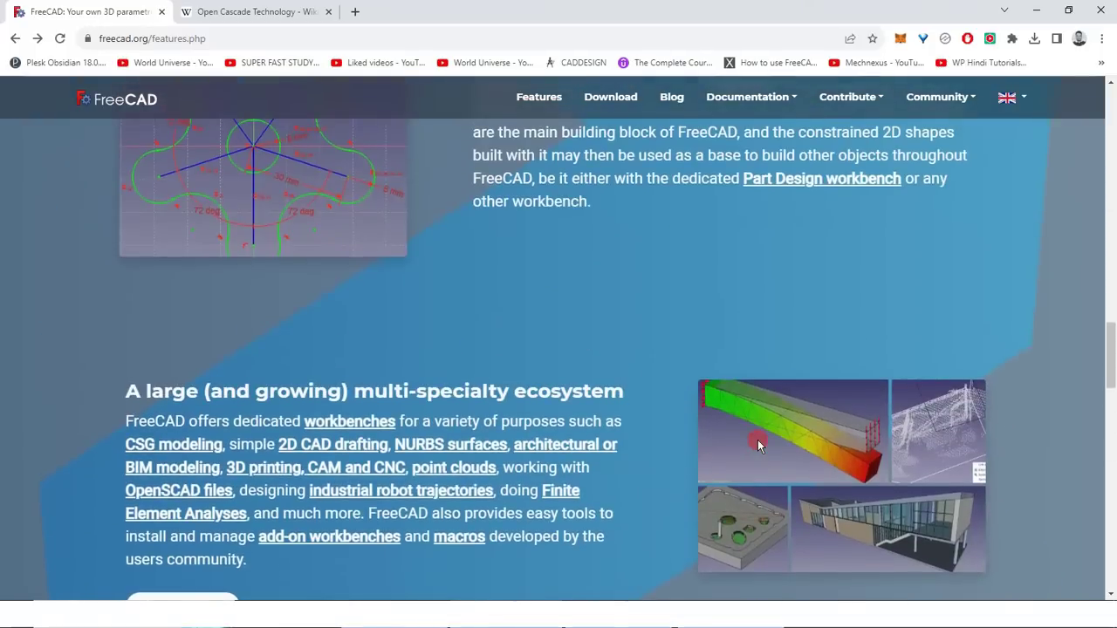
scroll(757, 443, "up", 15)
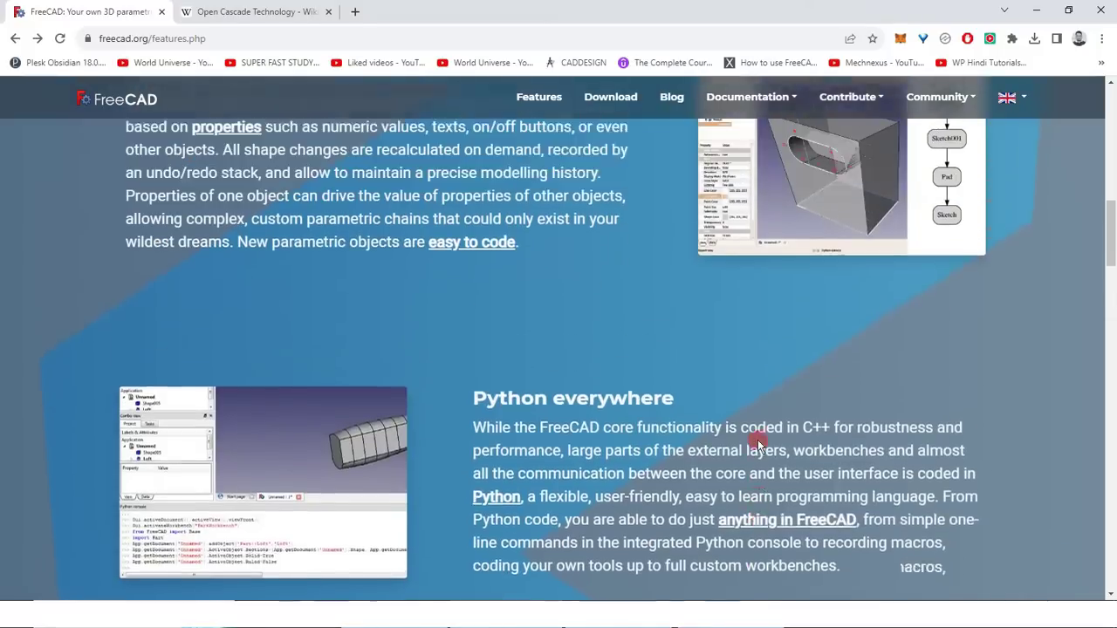
scroll(757, 443, "up", 2)
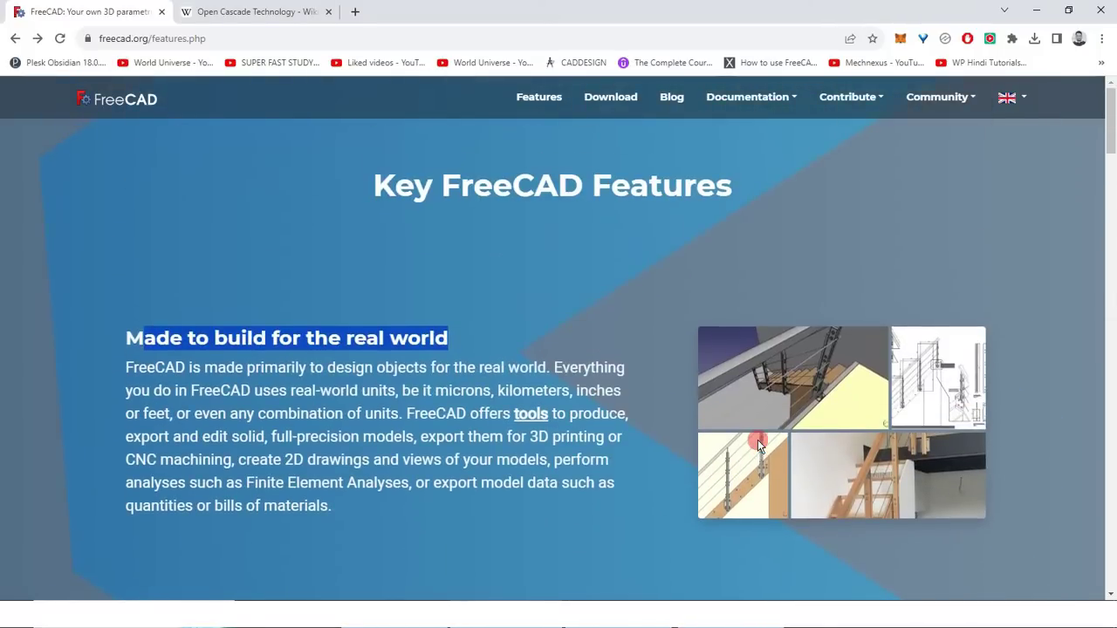
left_click(548, 325)
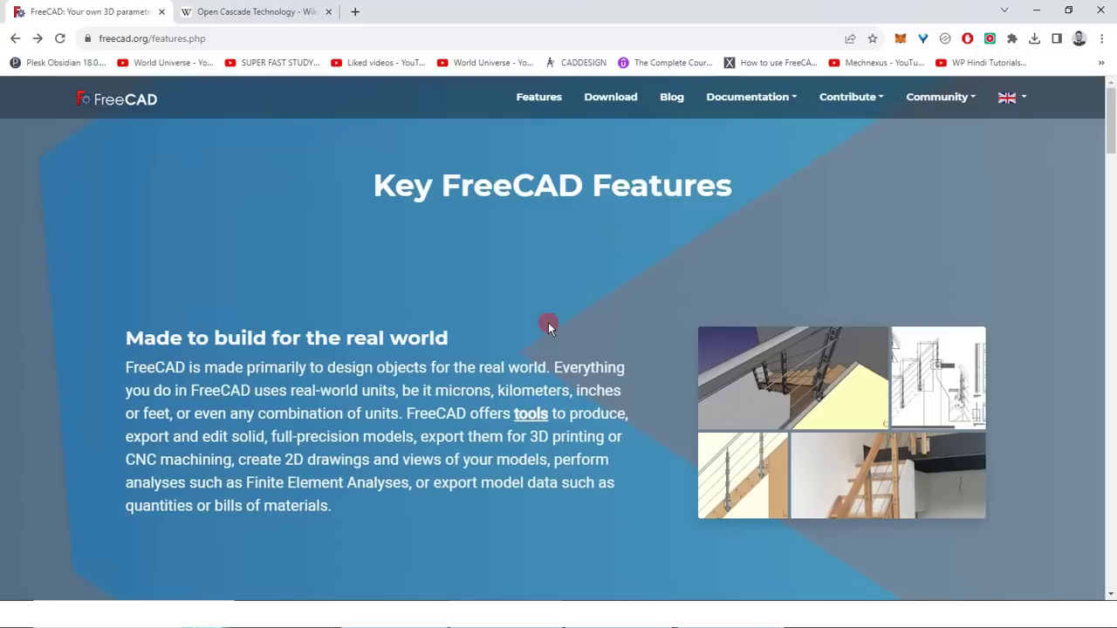
left_click(610, 99)
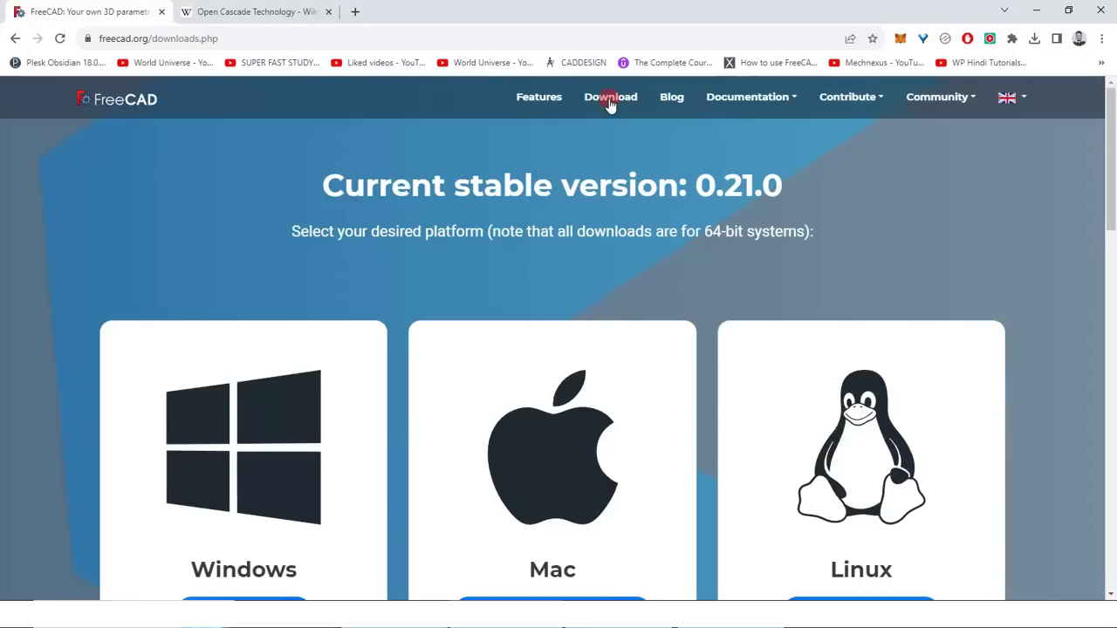
Download the Windows 64-bit installer for FreeCAD 0.21.0
scroll(415, 368, "down", 1)
scroll(415, 367, "down", 2)
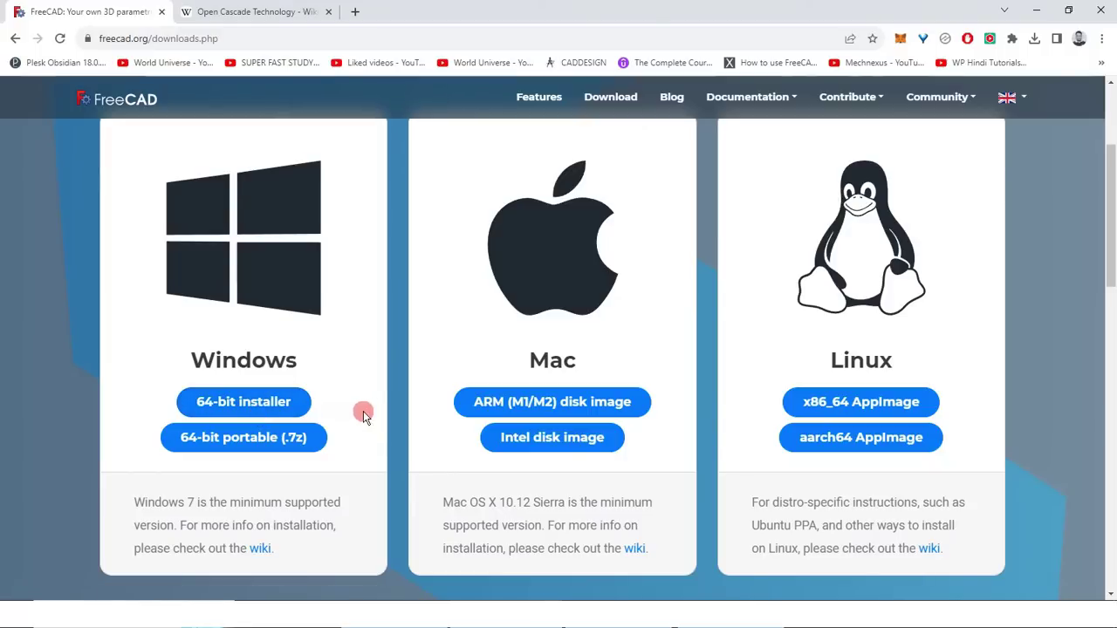
left_click(272, 405)
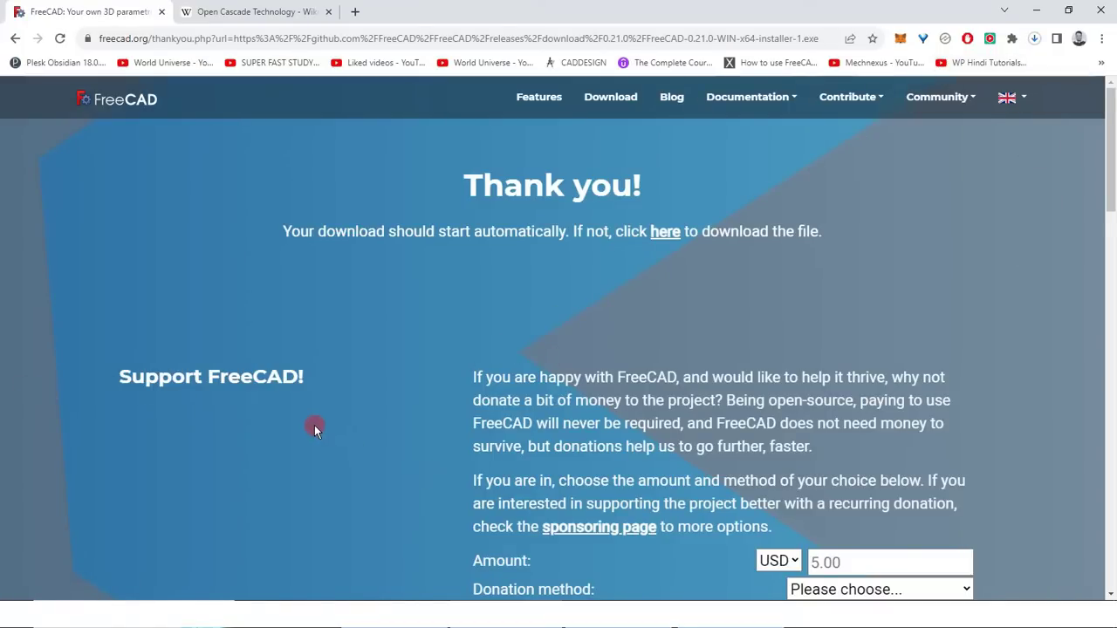
scroll(315, 429, "down", 2)
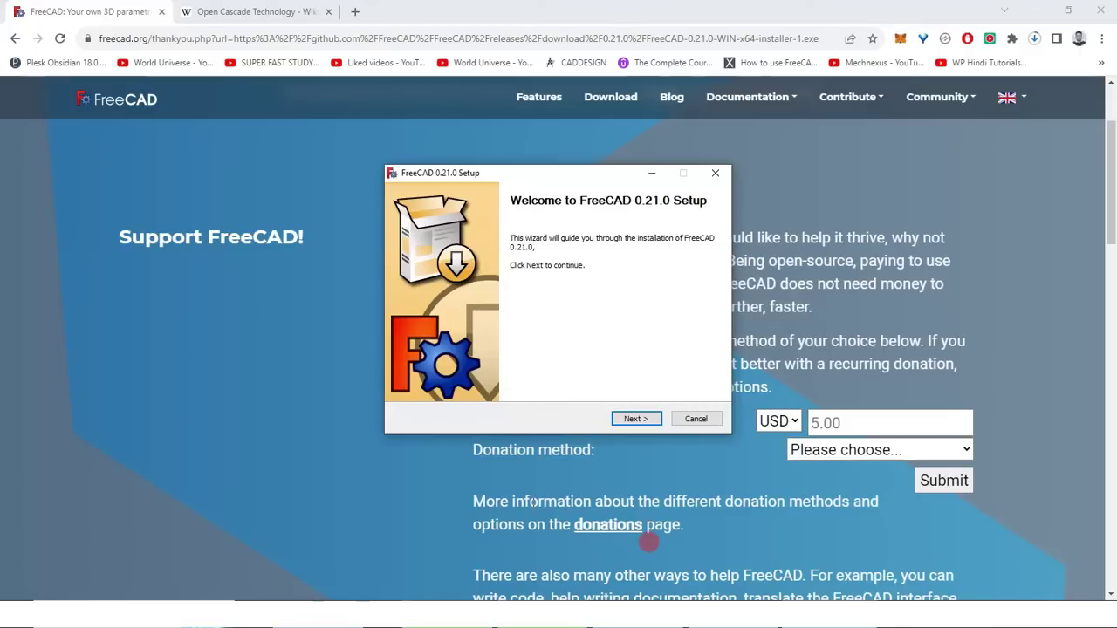
Skim the license agreement in the FreeCAD 0.21.0 setup wizard and accept it
left_click_drag(479, 175, 406, 159)
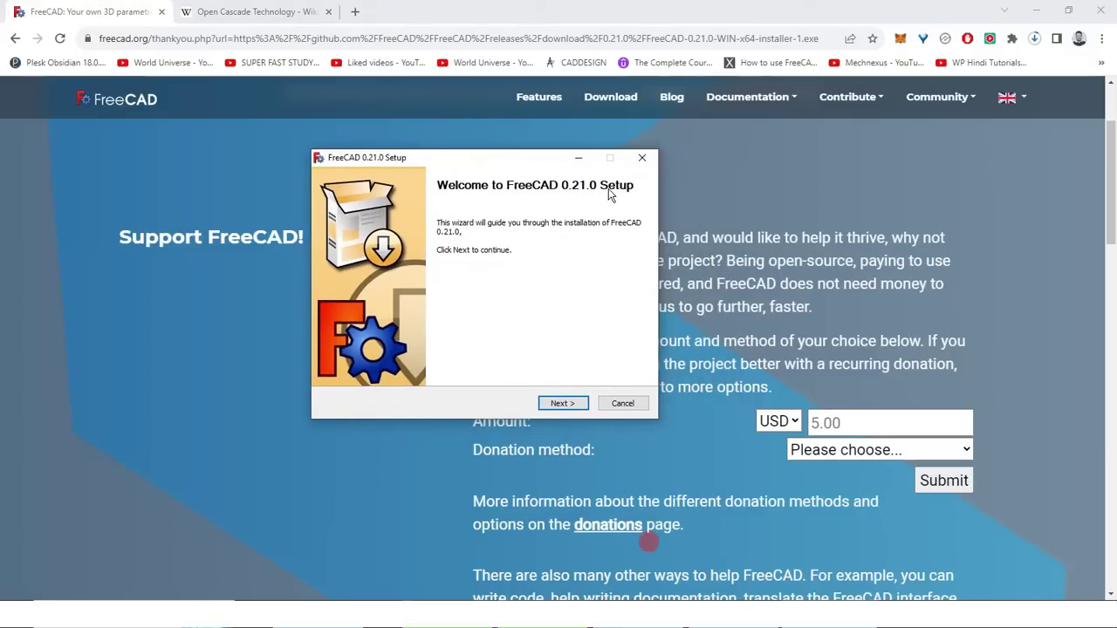
left_click(560, 405)
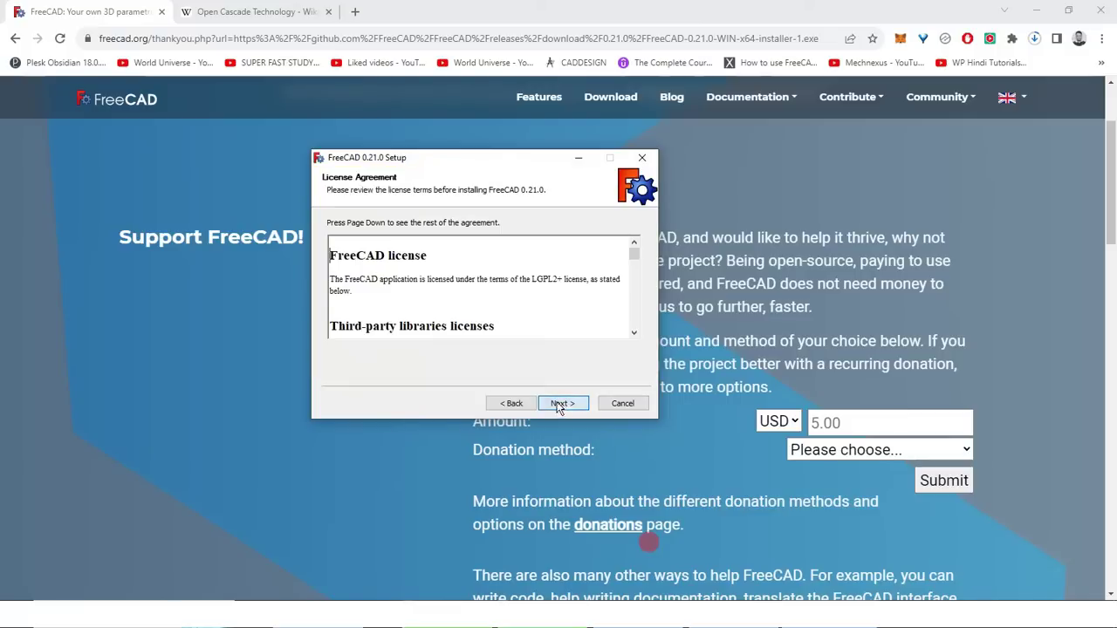
scroll(609, 315, "down", 10)
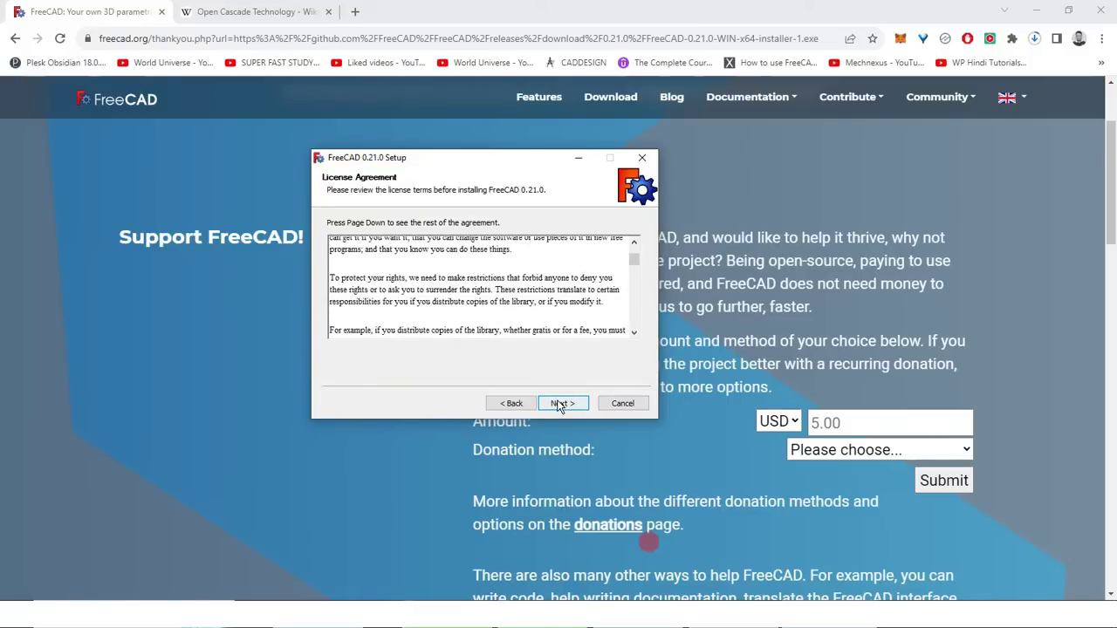
scroll(480, 282, "down", 6)
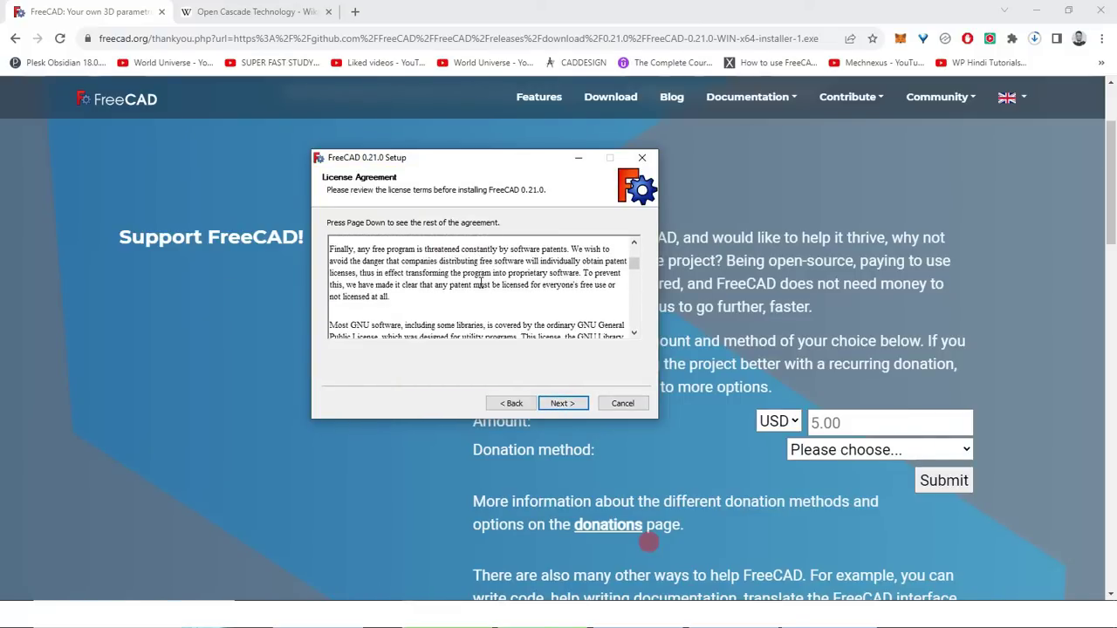
left_click_drag(479, 285, 419, 260)
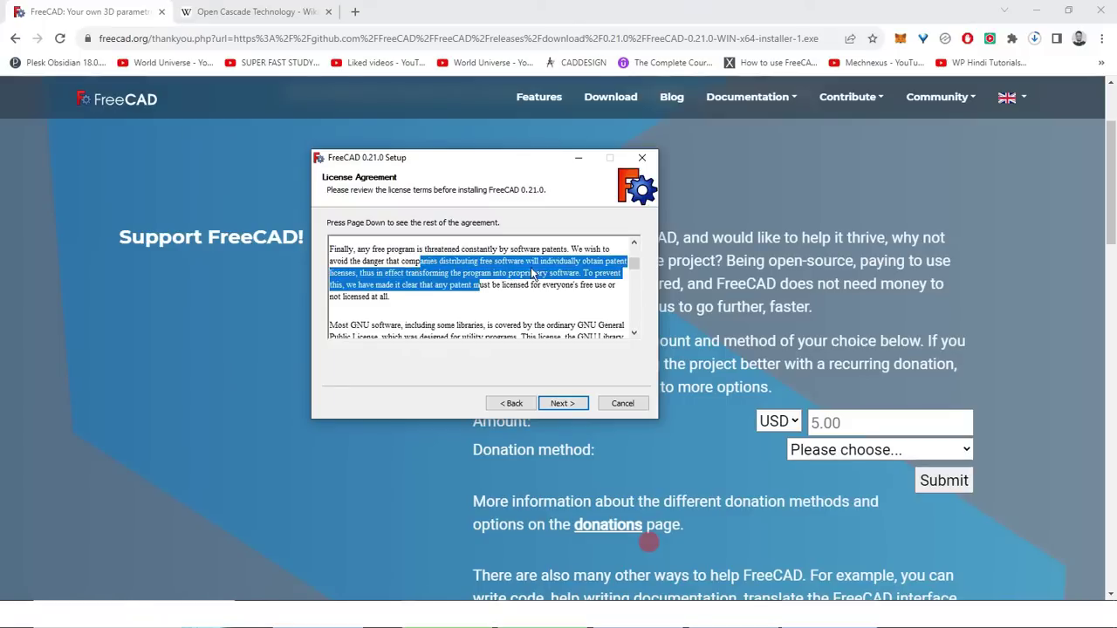
left_click(535, 306)
left_click(563, 404)
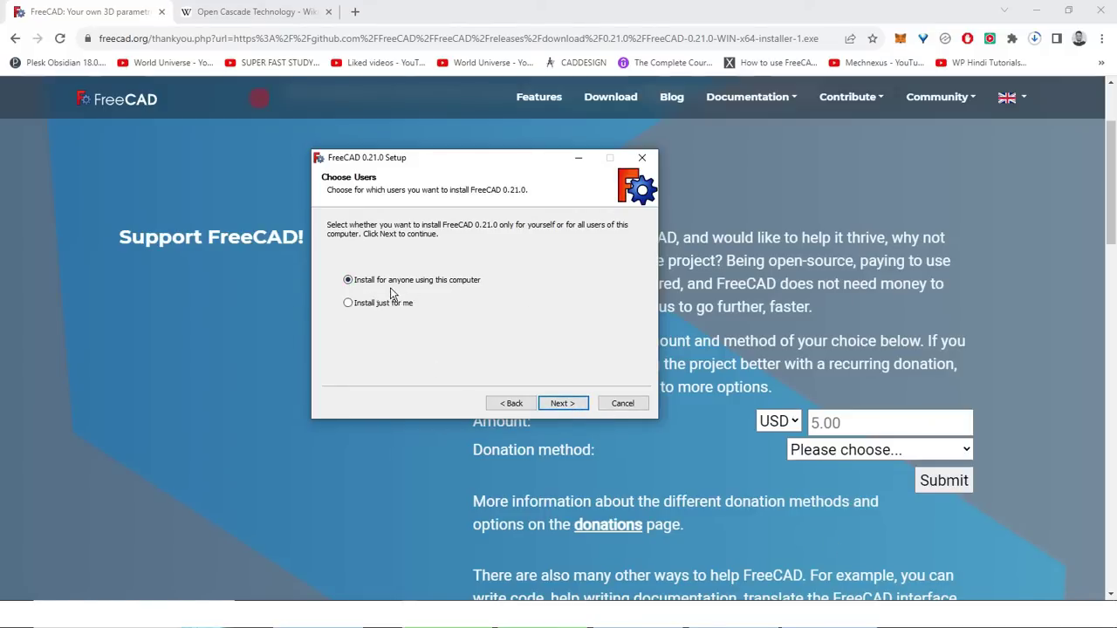
Install FreeCAD for anyone using this computer in C:\Program Files\FreeCAD 0.21, with file associations, a desktop icon and the FreeCAD 0.21 Start Menu folder
left_click(560, 404)
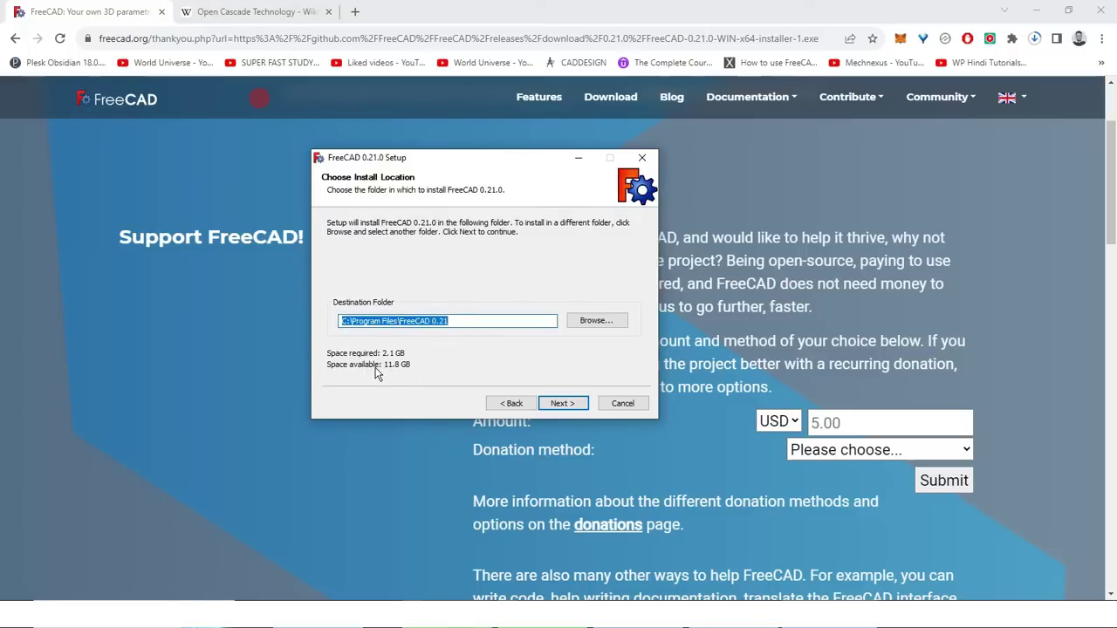
left_click(236, 355)
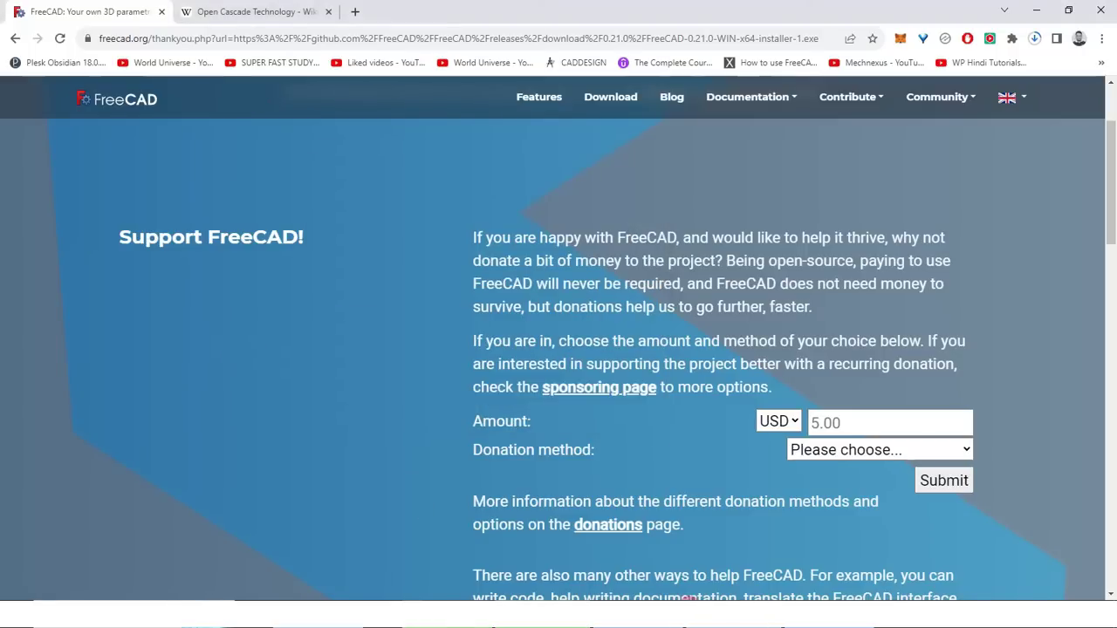
left_click(820, 616)
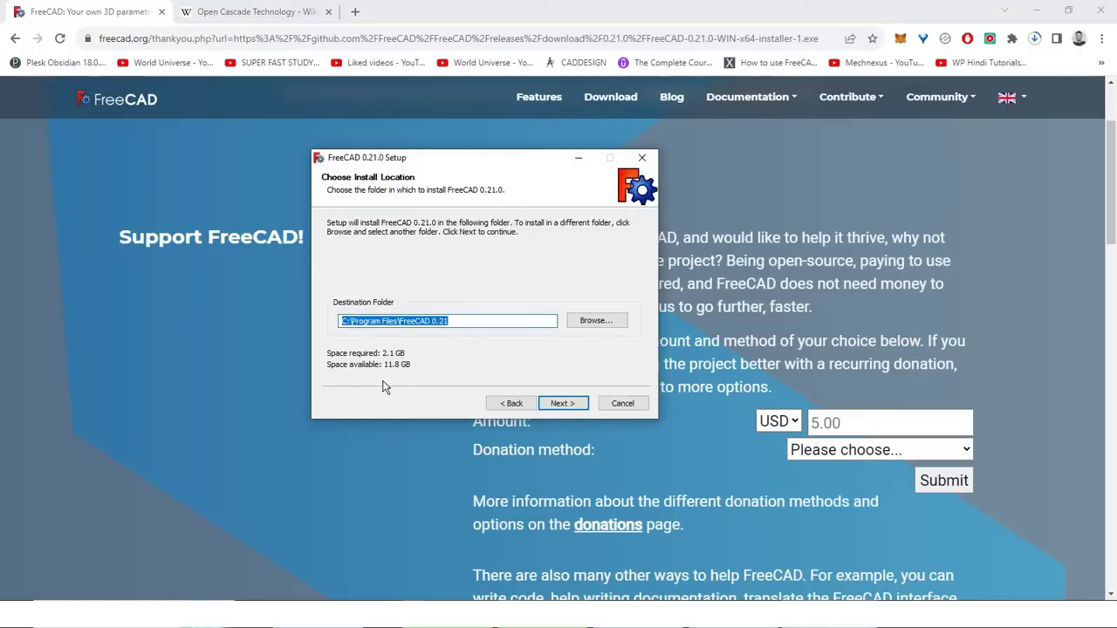
left_click(555, 407)
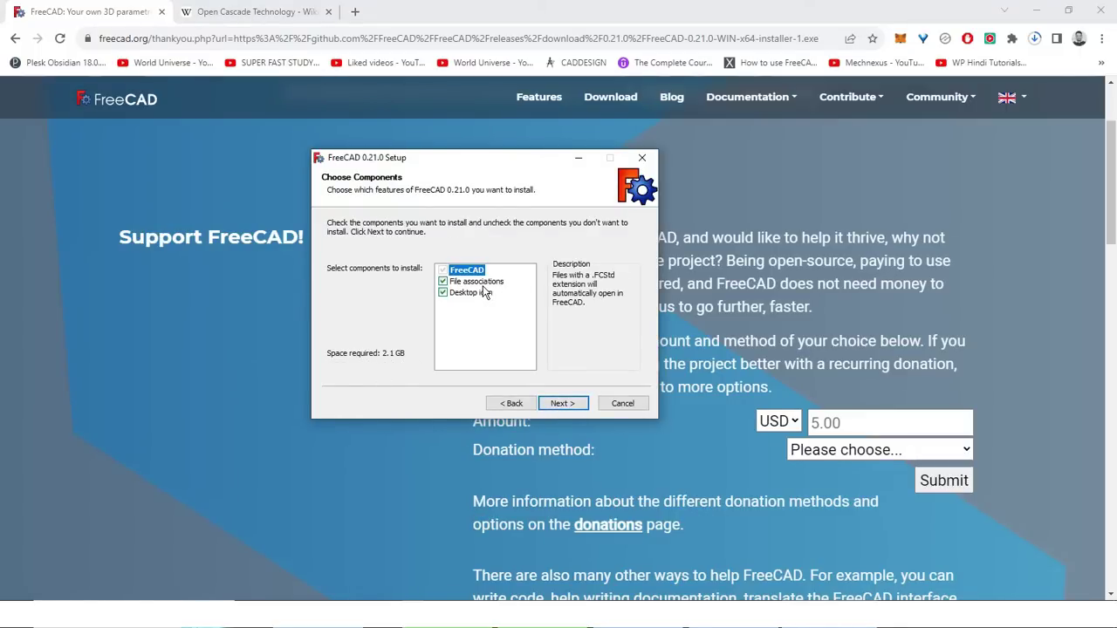
left_click(562, 403)
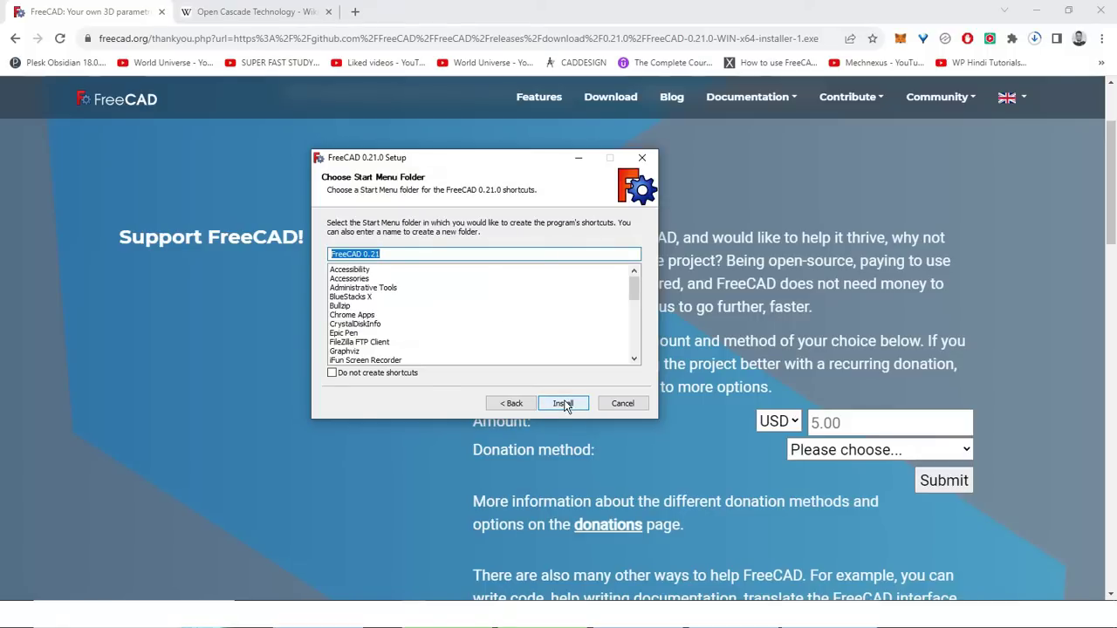
left_click(563, 403)
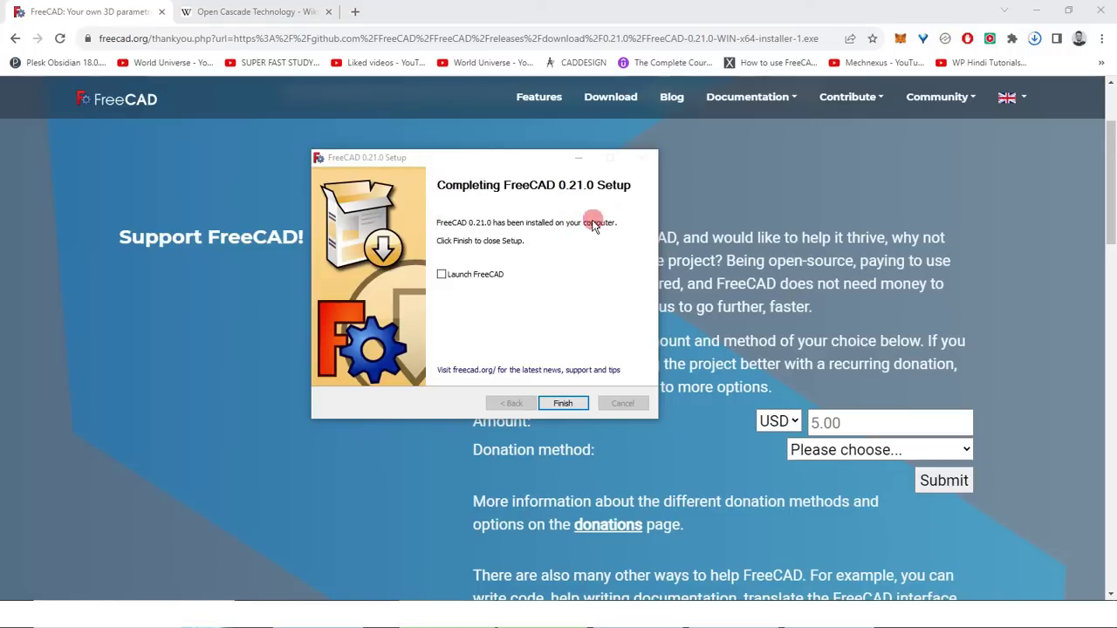
Finish the setup with Launch FreeCAD enabled and maximize the FreeCAD window
left_click(441, 275)
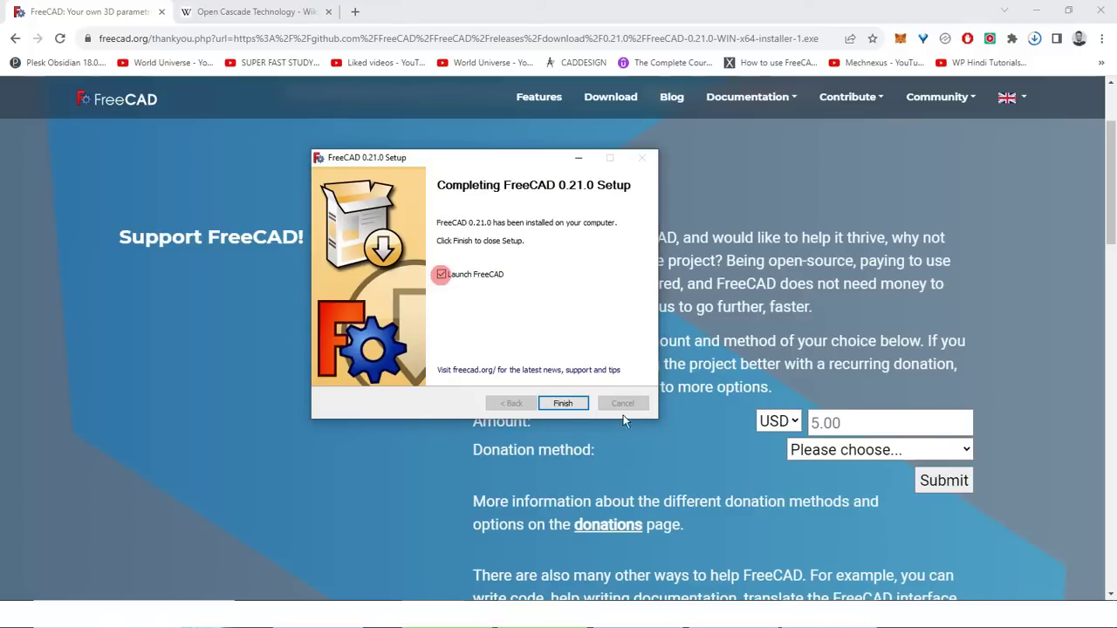
left_click(563, 404)
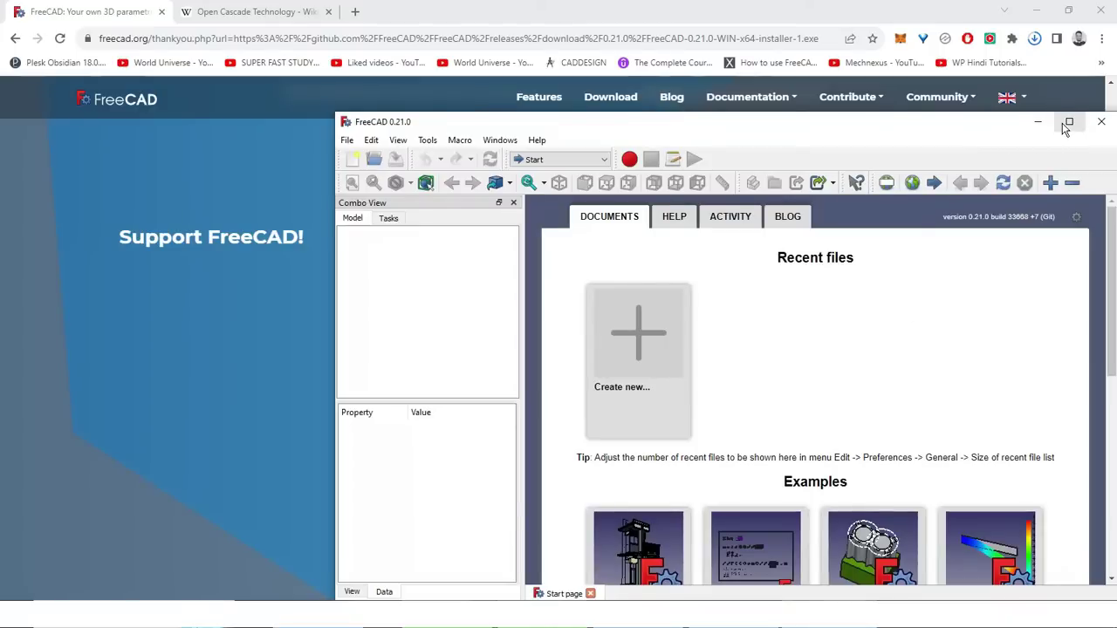
left_click(1067, 121)
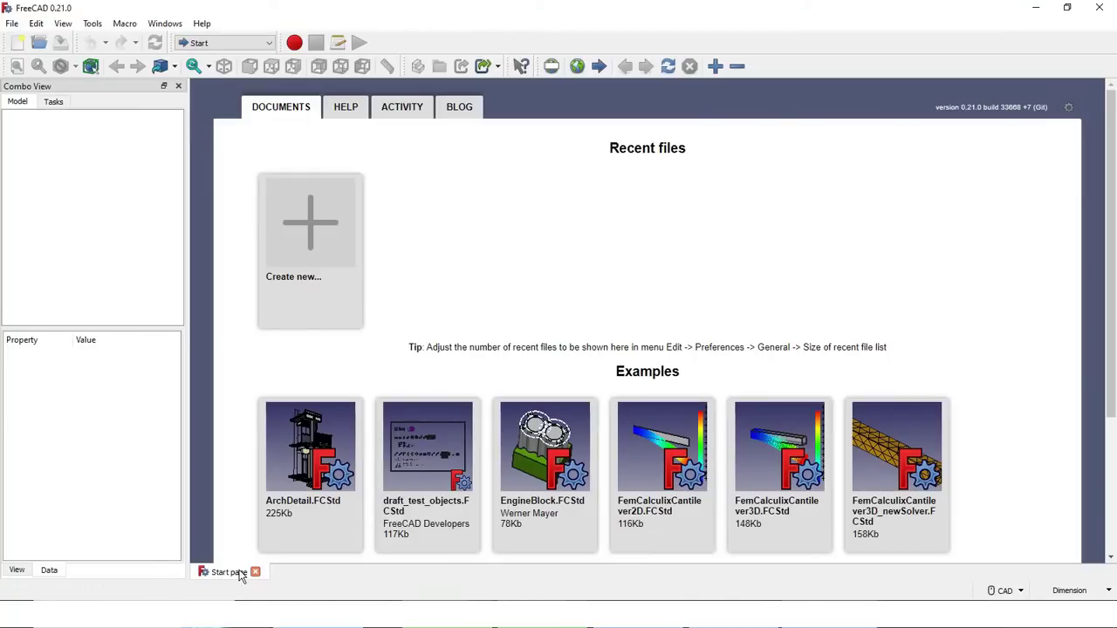
Look over the example files on the start page, close that page and create a new empty document
scroll(533, 456, "down", 5)
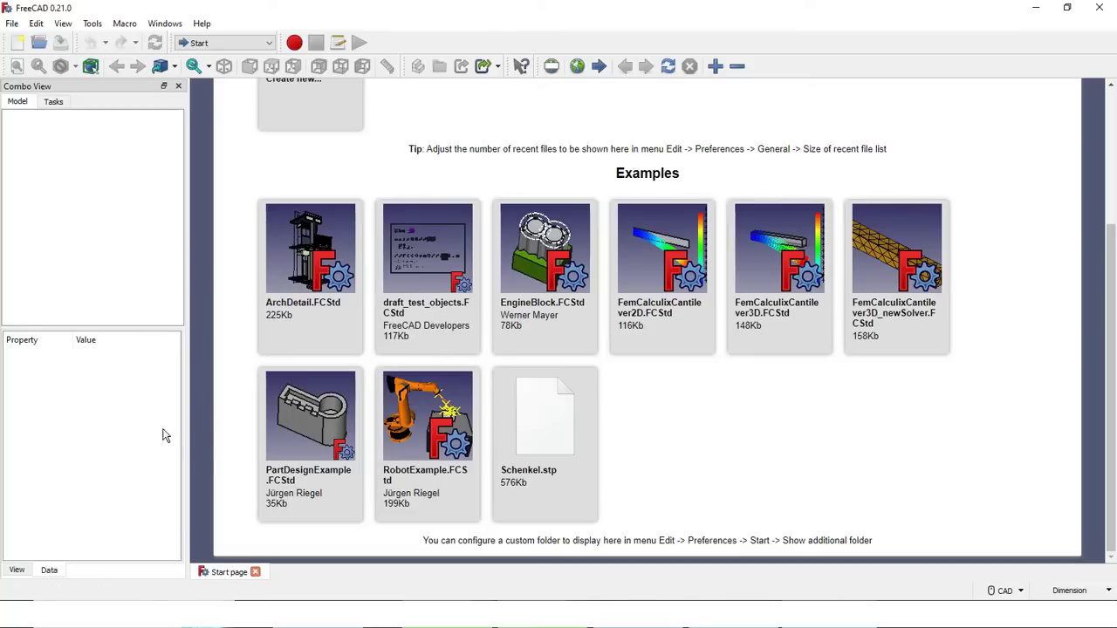
left_click(255, 572)
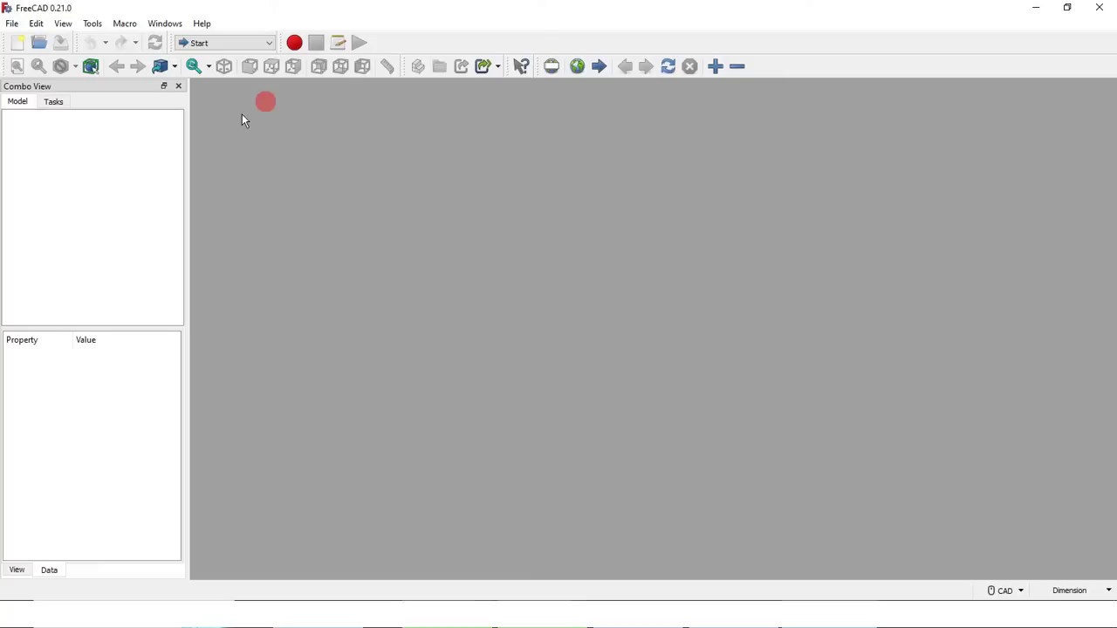
left_click(20, 48)
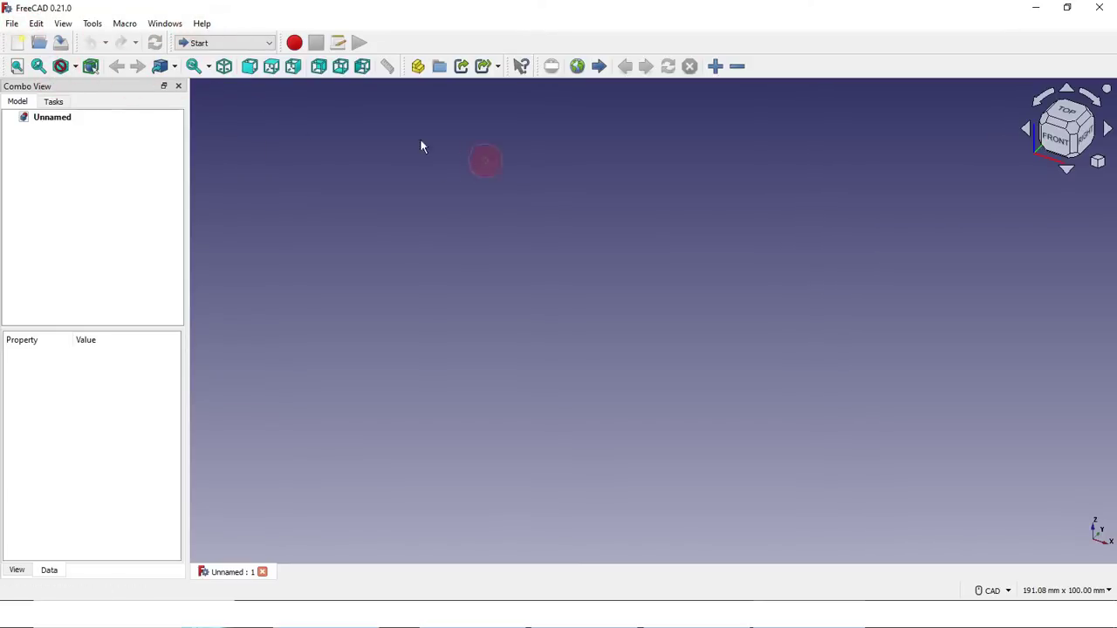
left_click(12, 24)
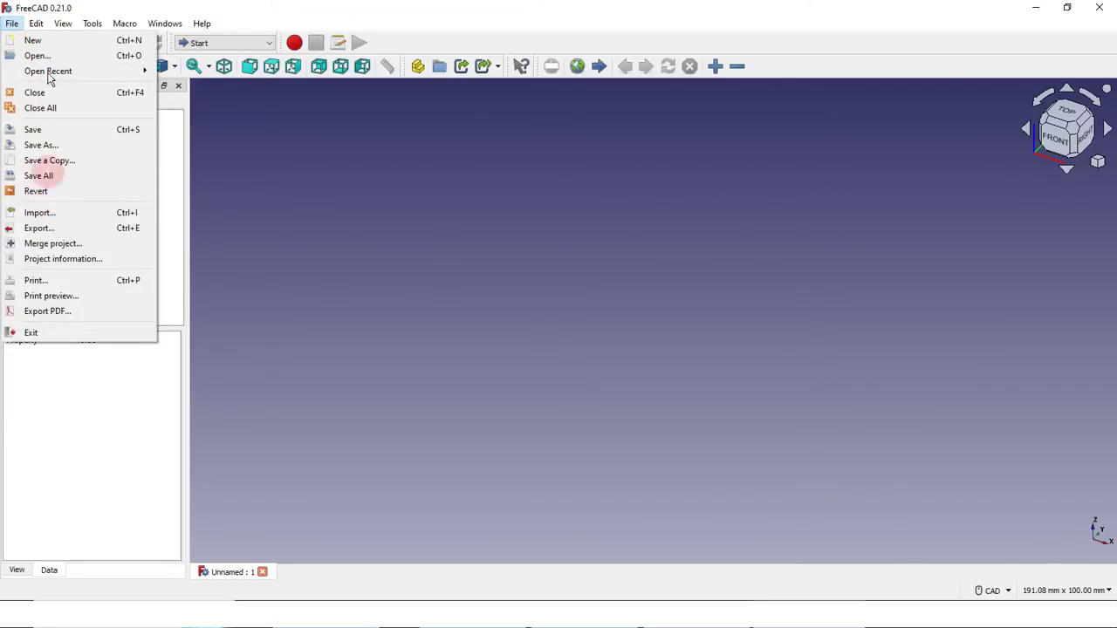
mouse_move(92, 26)
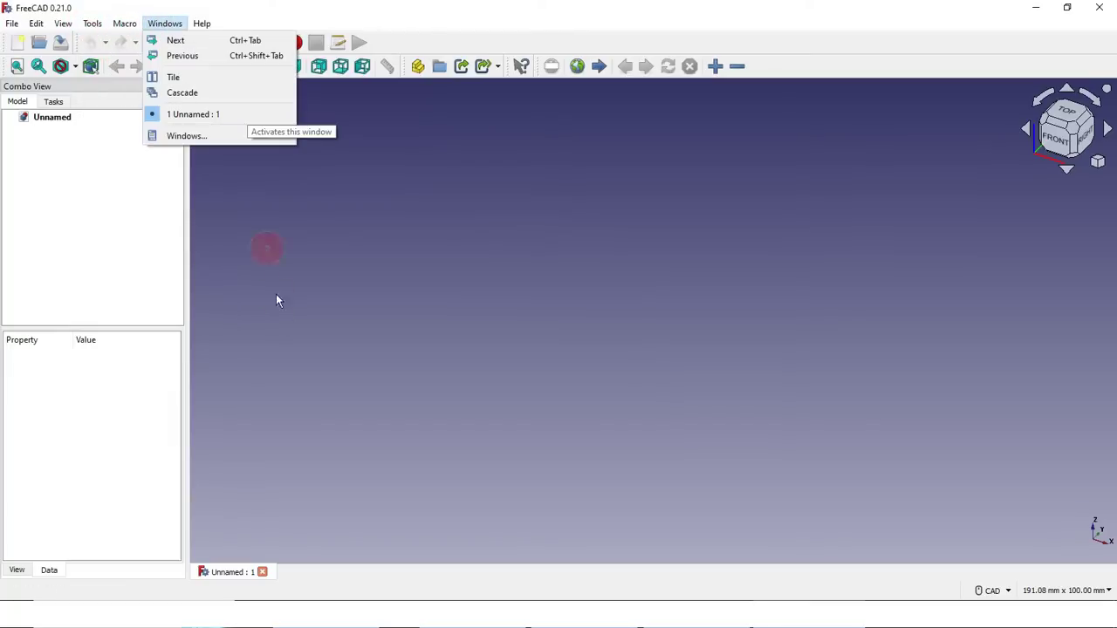
left_click(215, 240)
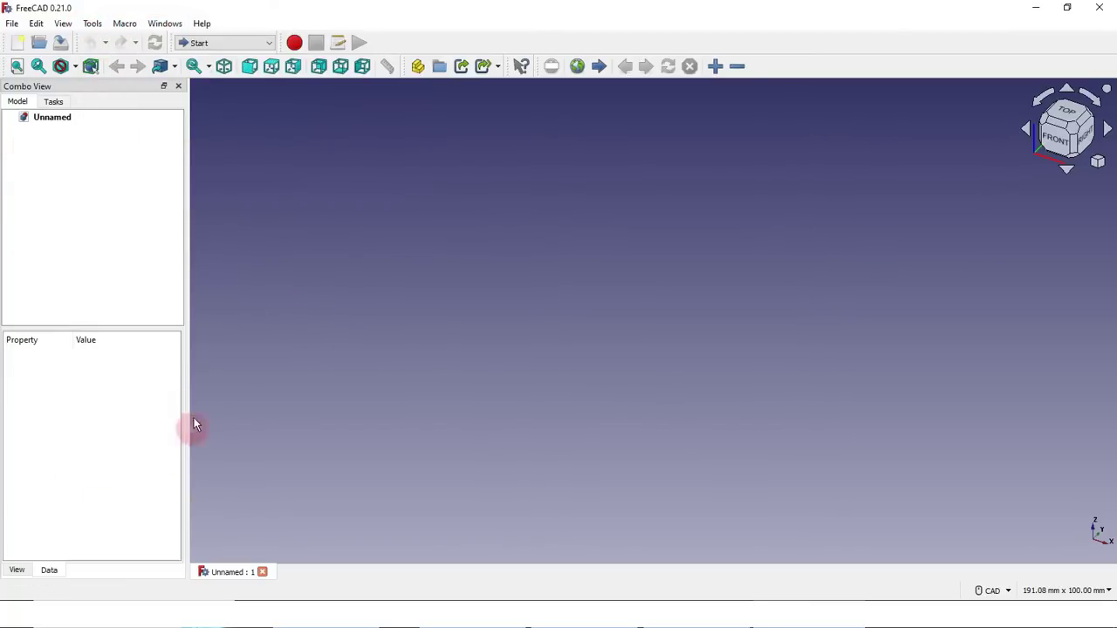
Display the Python console and close it again
right_click(790, 48)
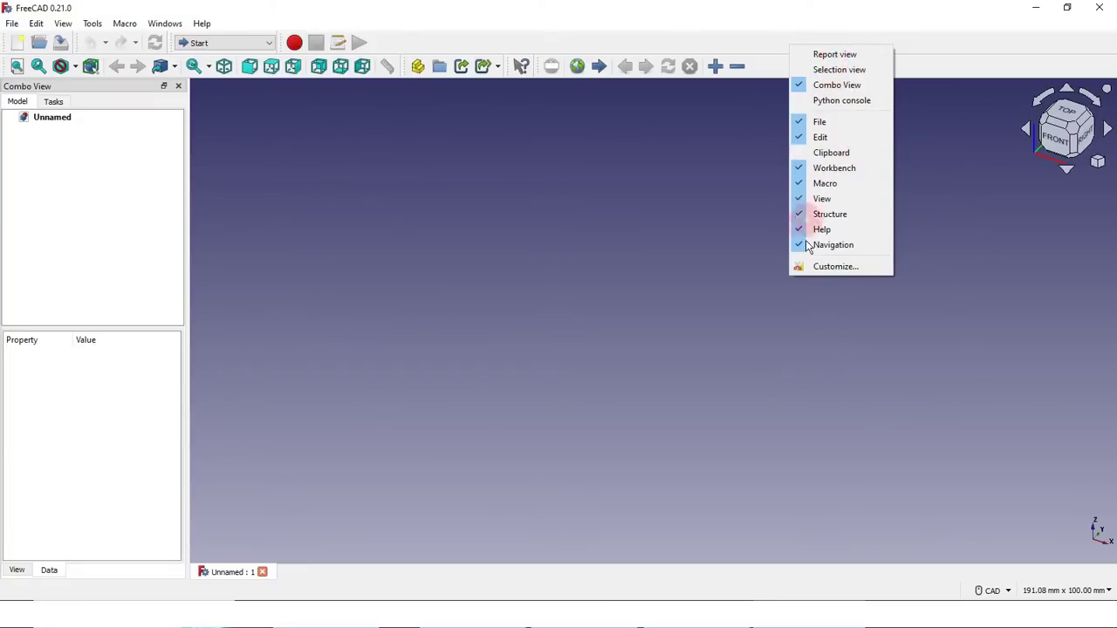
left_click(813, 103)
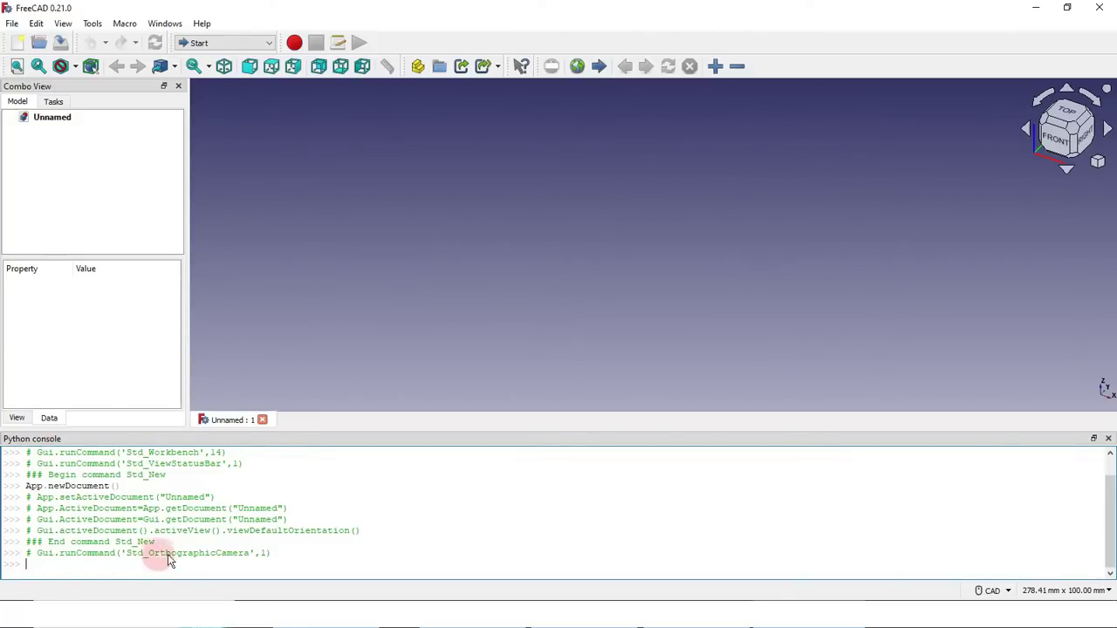
left_click(1107, 438)
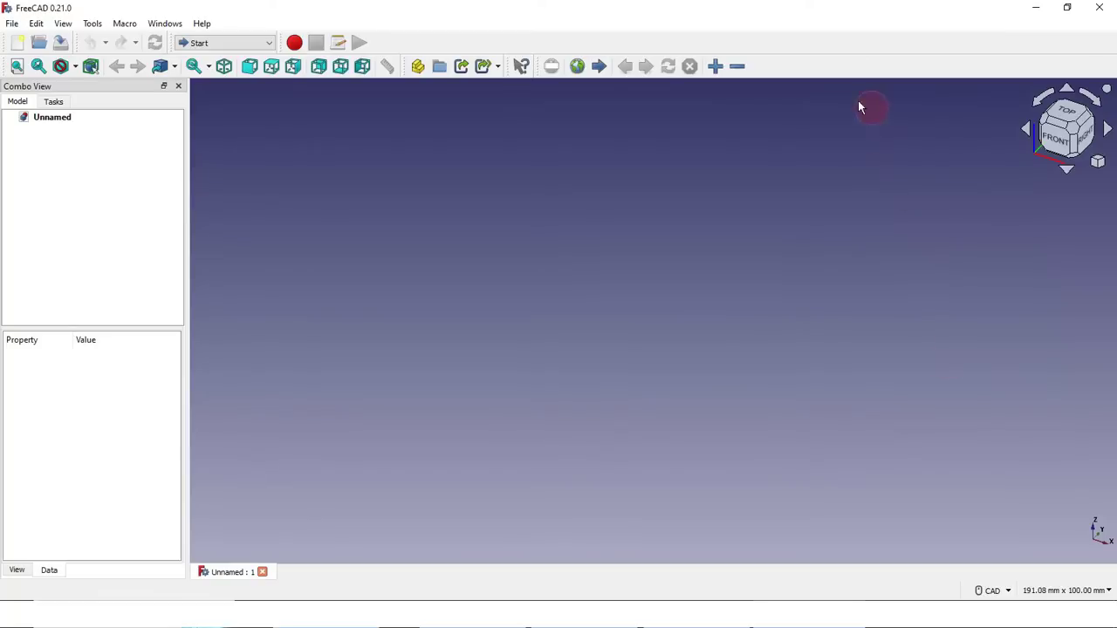
Display the Report view and close it again, leaving the remaining panels and toolbars as they are
right_click(814, 64)
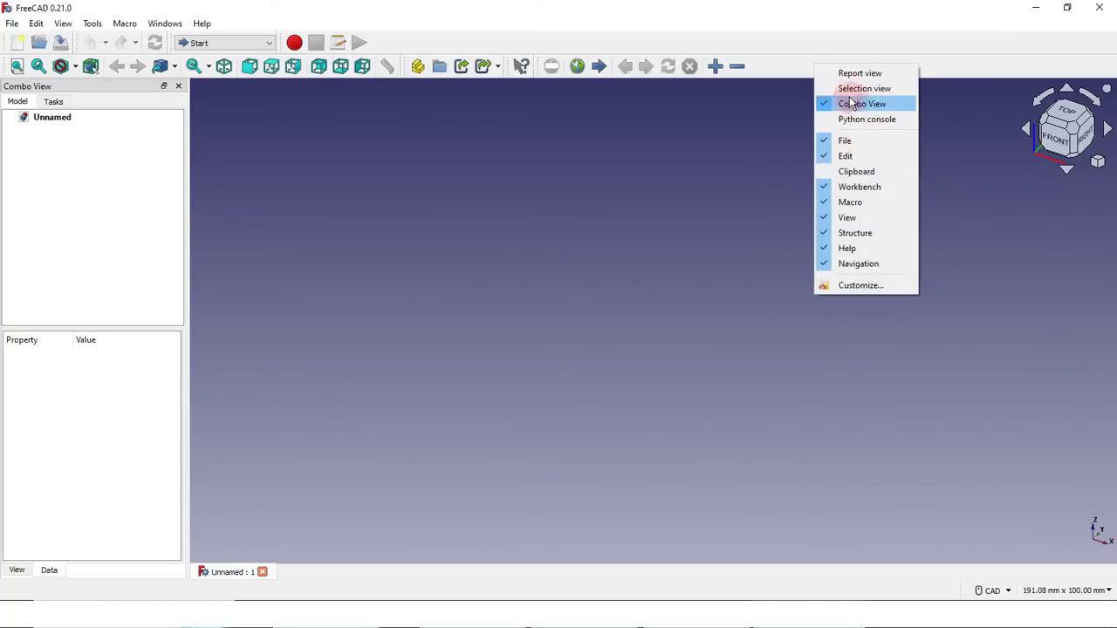
left_click(846, 74)
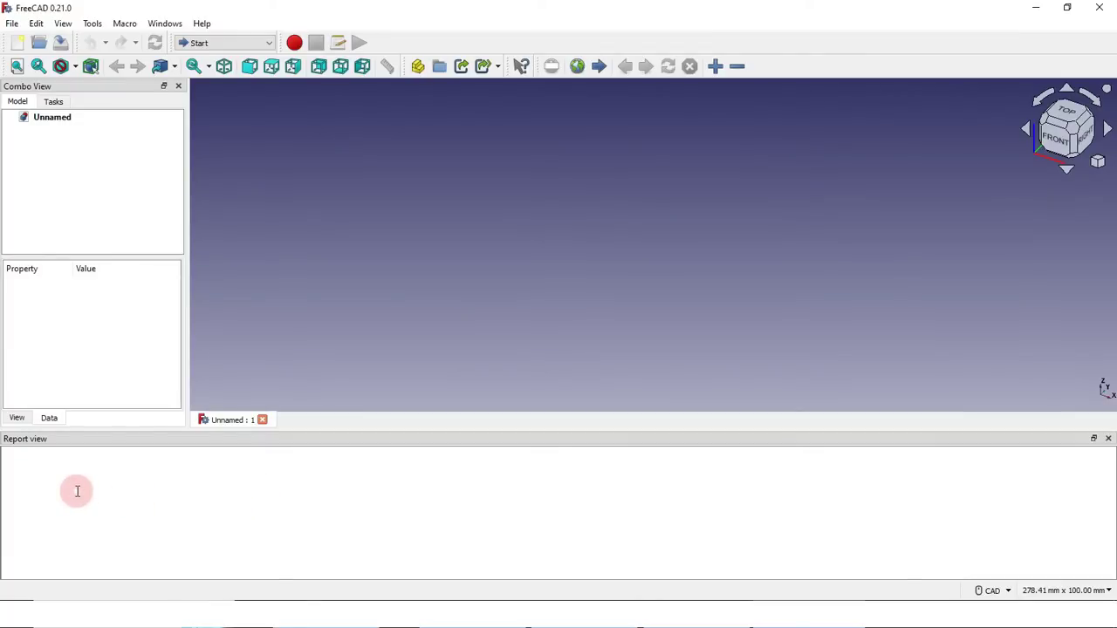
left_click(1108, 439)
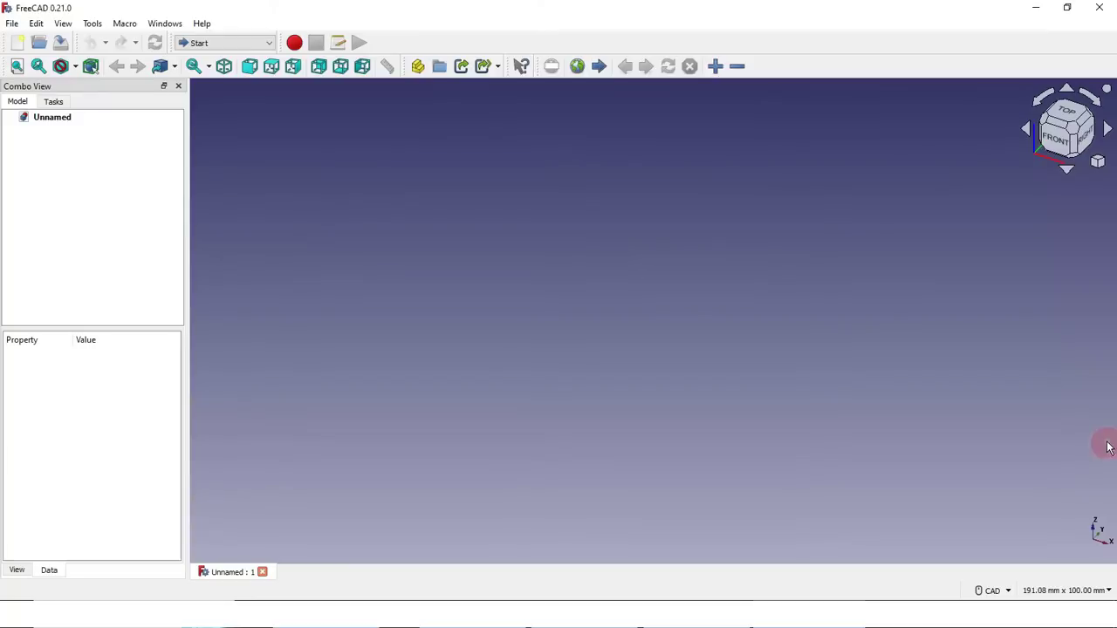
right_click(803, 67)
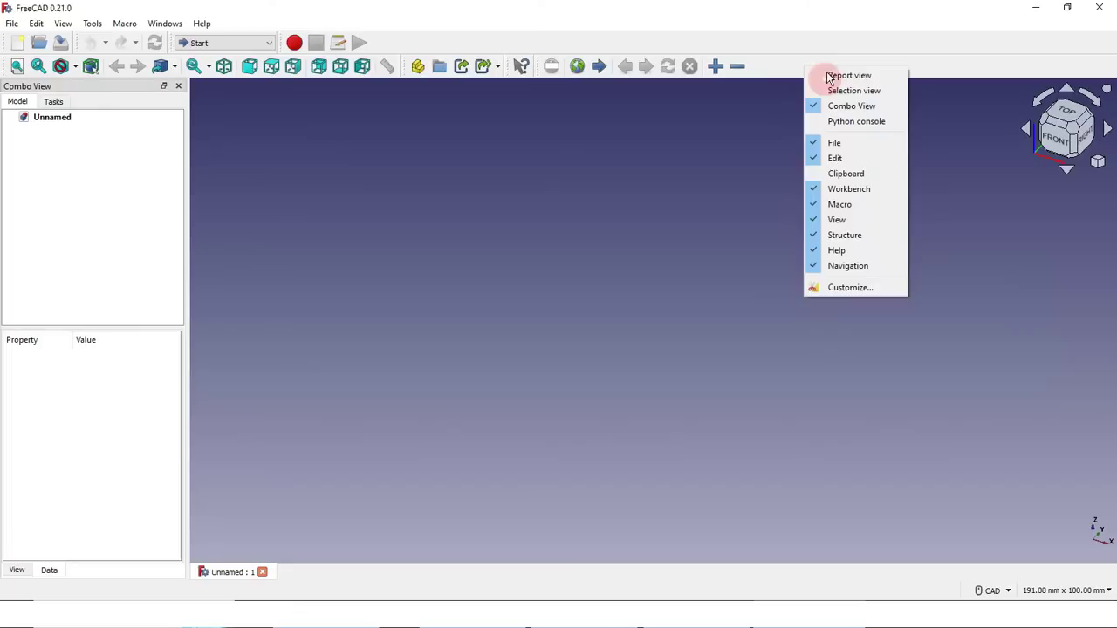
left_click(528, 293)
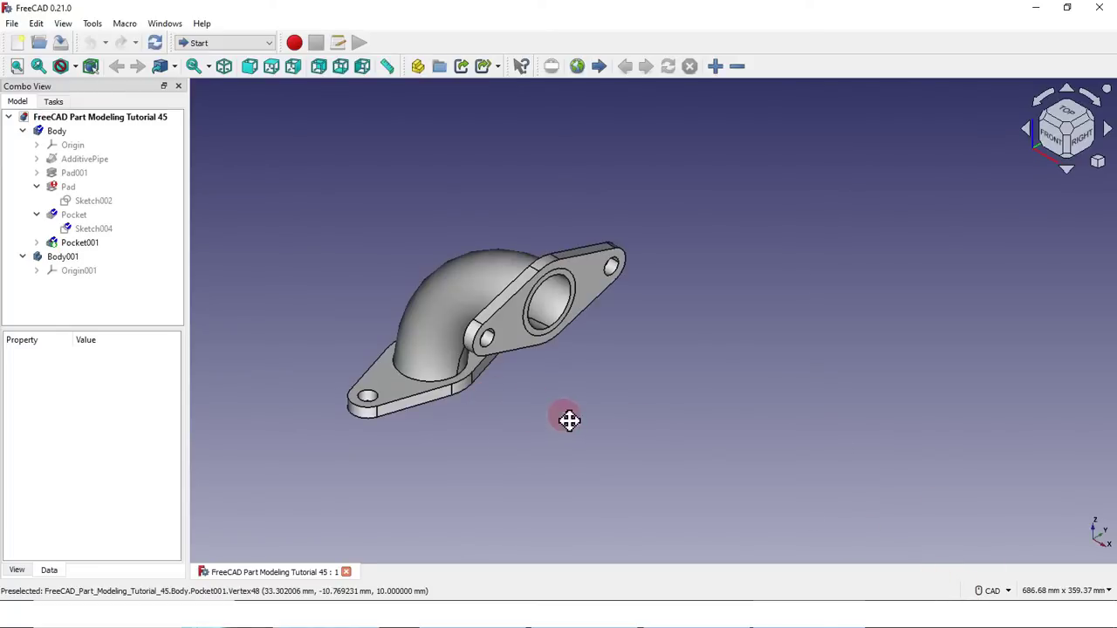
Orbit the flanged pipe elbow in FreeCAD Part Modeling Tutorial 45 and restore the isometric view
middle_click_drag(569, 419, 498, 436)
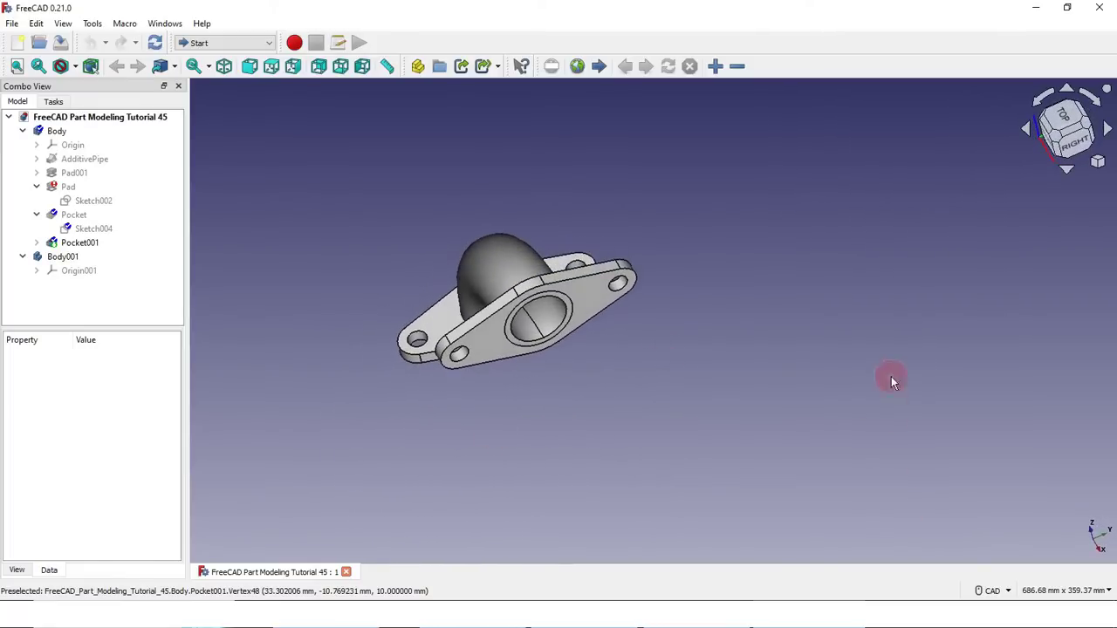
left_click(1099, 164)
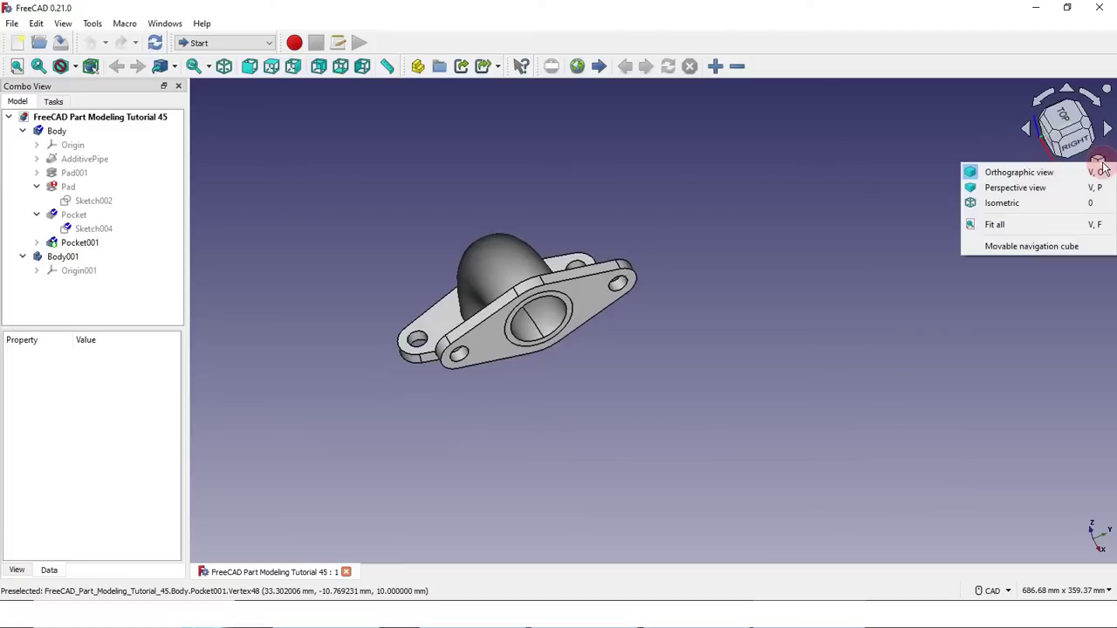
left_click(1004, 203)
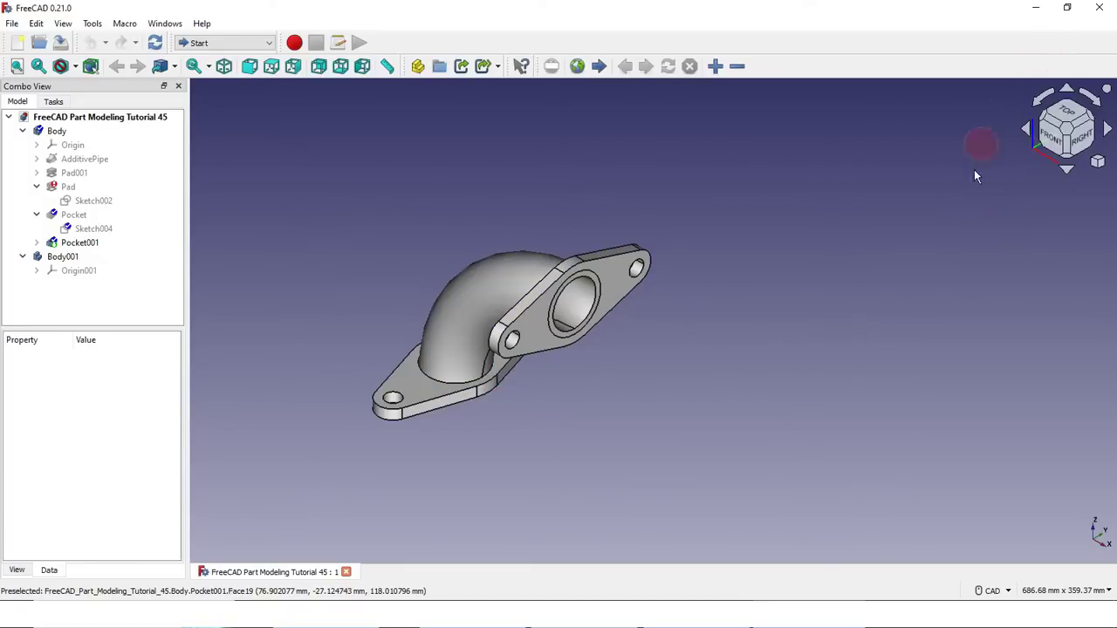
Roll the pipe elbow view counterclockwise and clockwise in increments using the navigation cube, and restore the isometric view
left_click(1042, 103)
left_click(1041, 103)
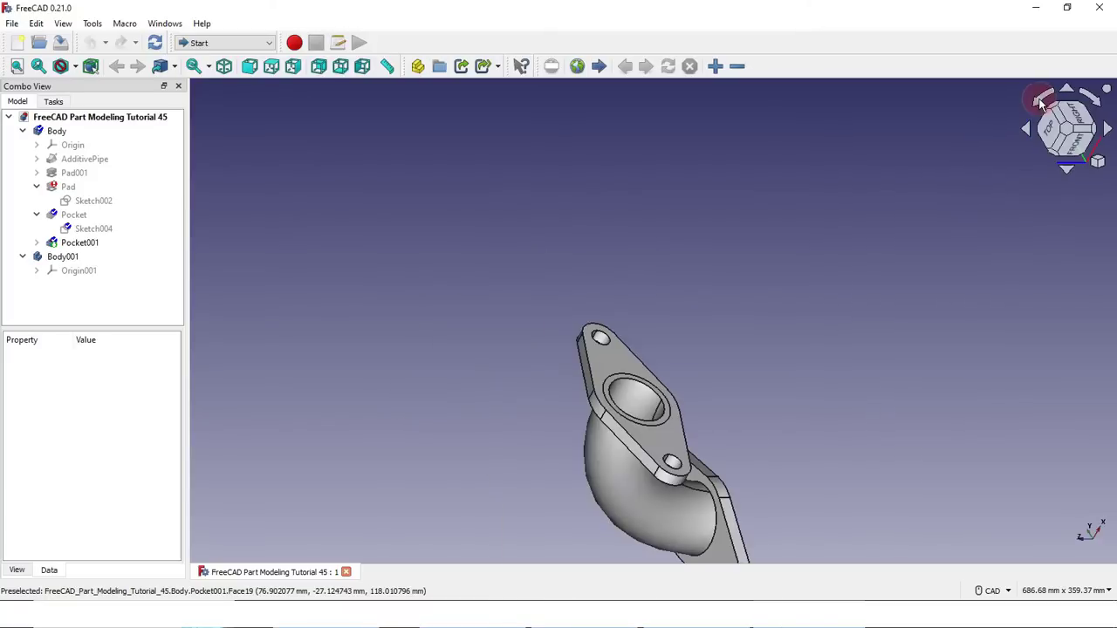
left_click(1042, 103)
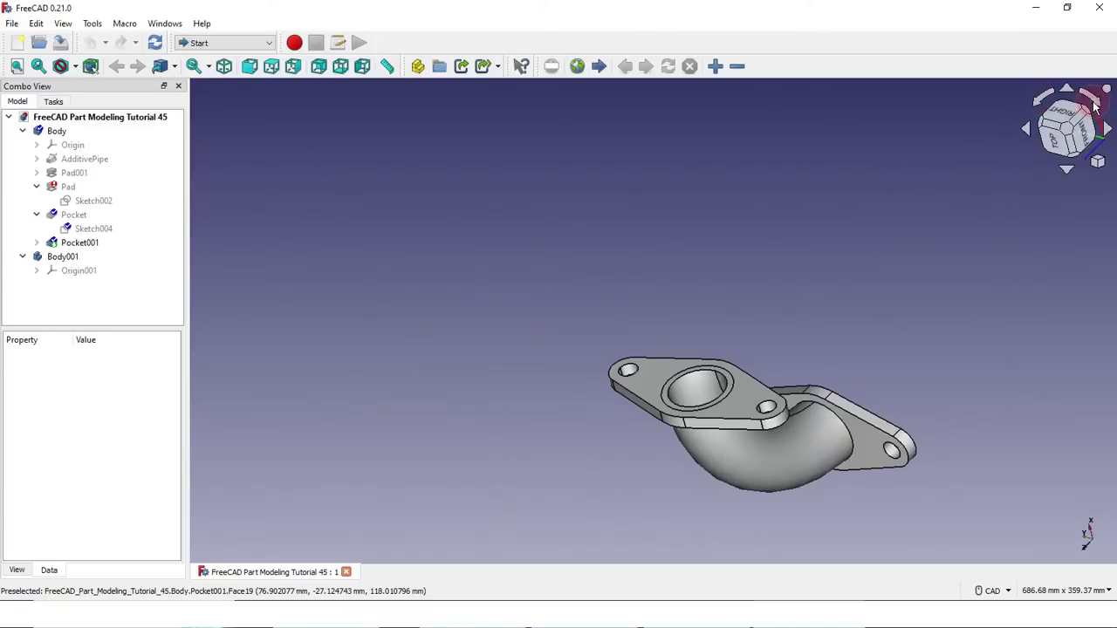
left_click(1041, 103)
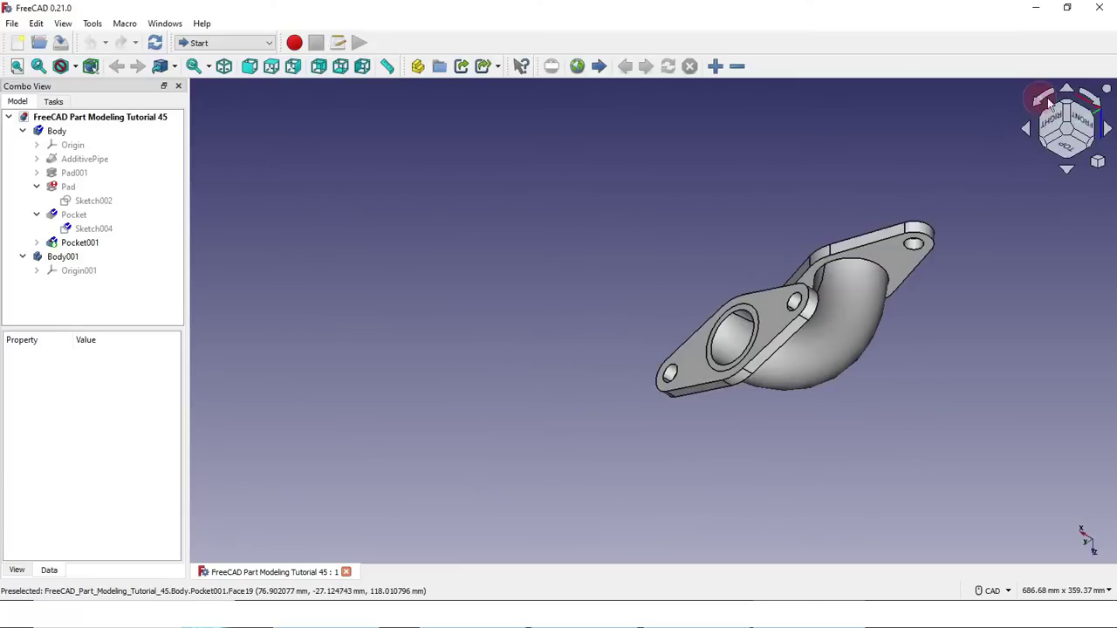
left_click(1095, 101)
left_click(1095, 100)
left_click(1095, 100)
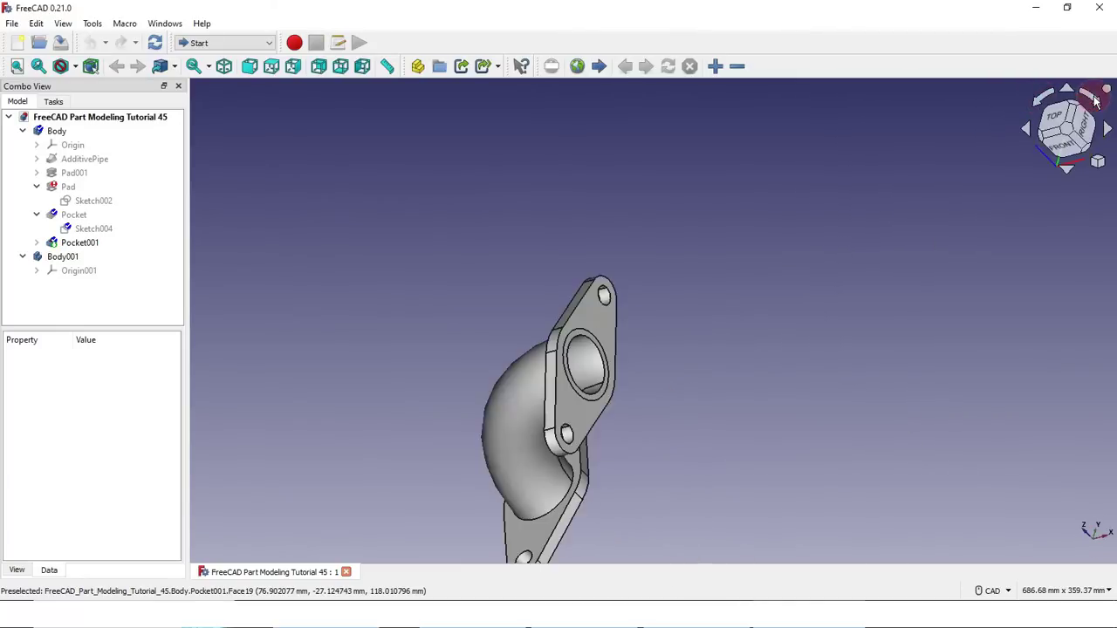
left_click(1097, 162)
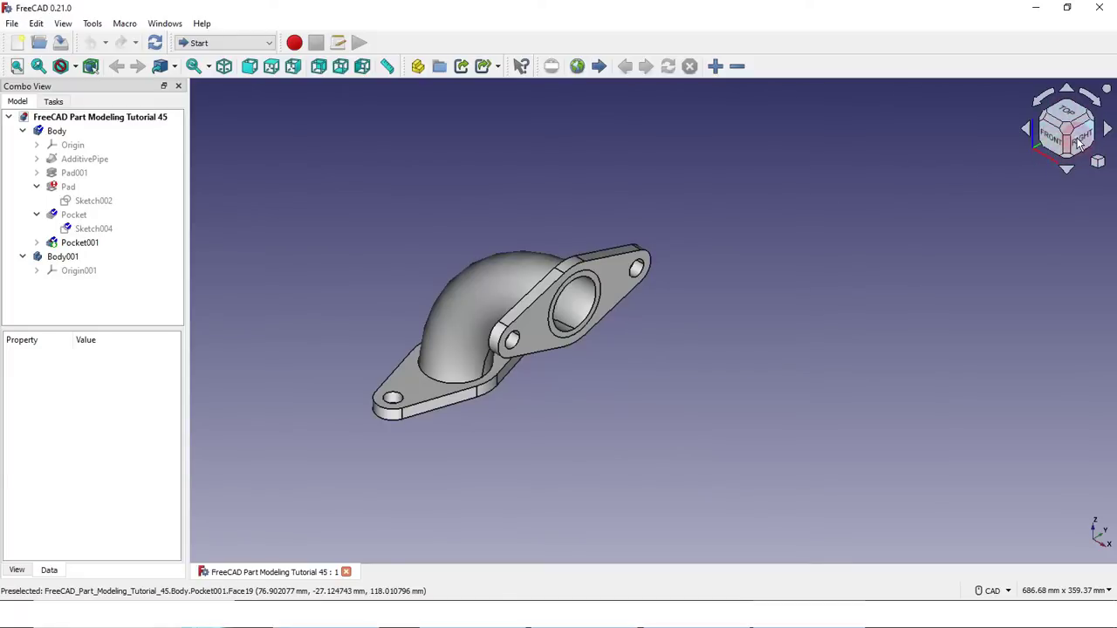
Inspect the pipe elbow from the right, front and top with stepwise navigation cube rotations, and return to the isometric view
left_click(1080, 145)
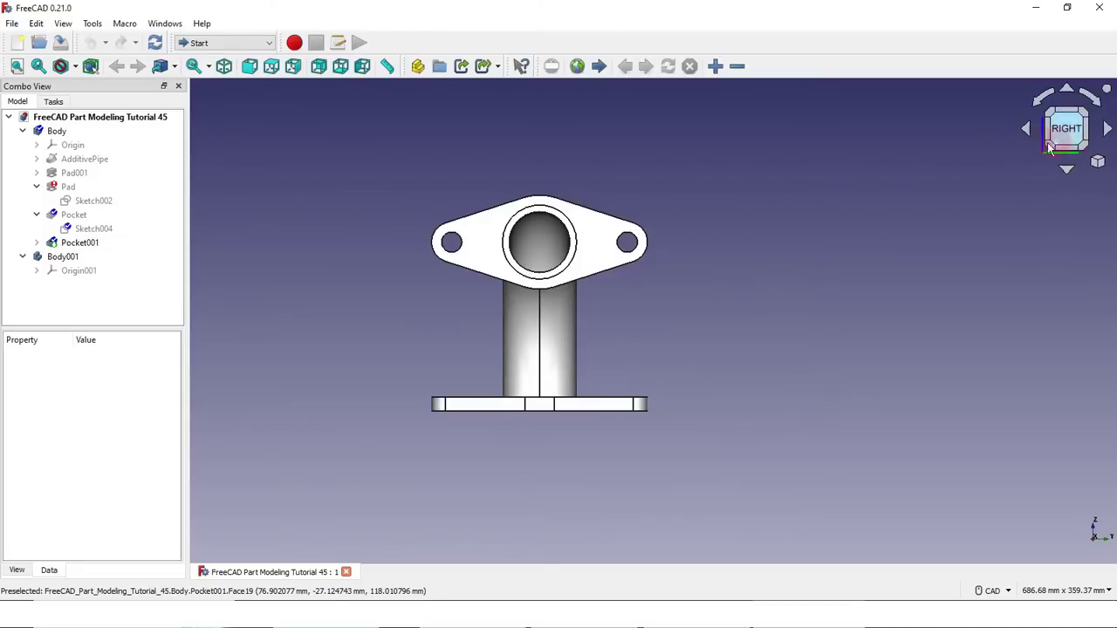
left_click(1106, 129)
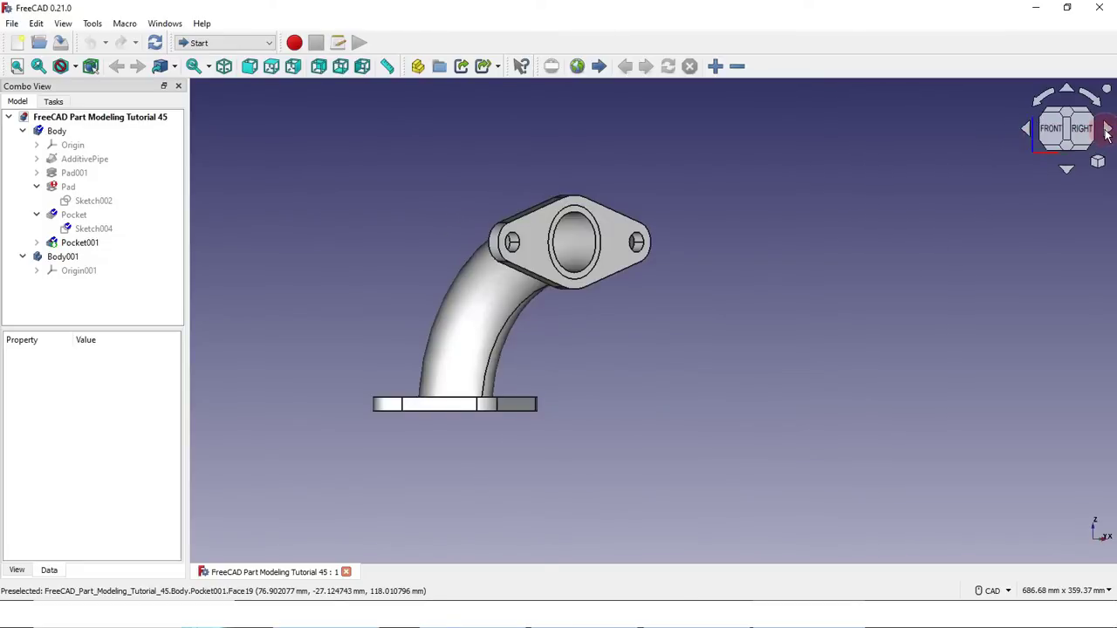
left_click(1107, 129)
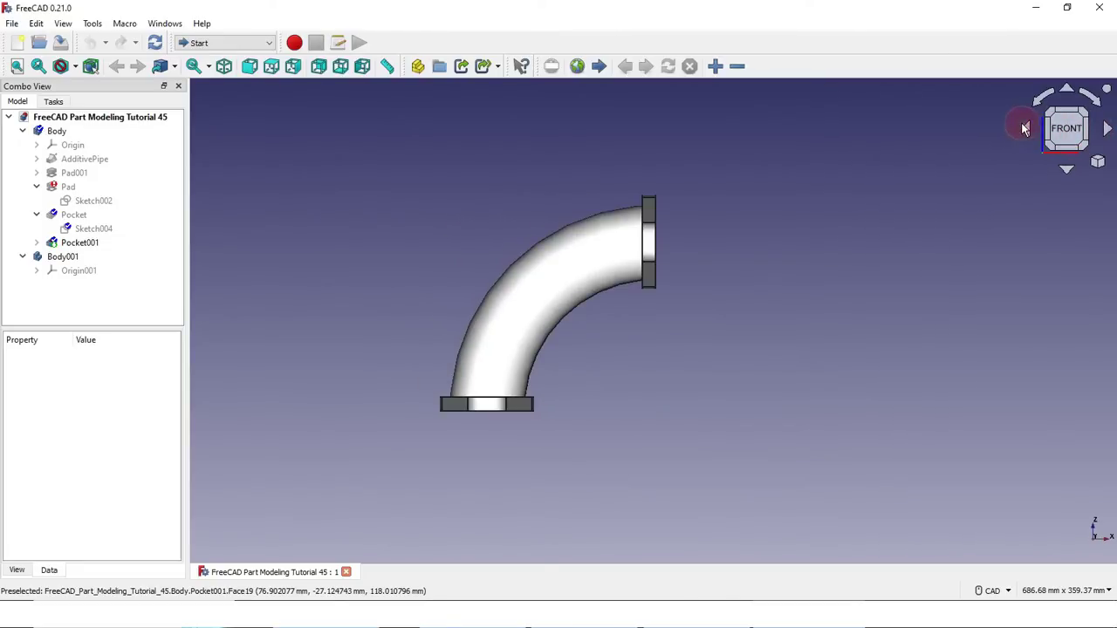
left_click(1027, 131)
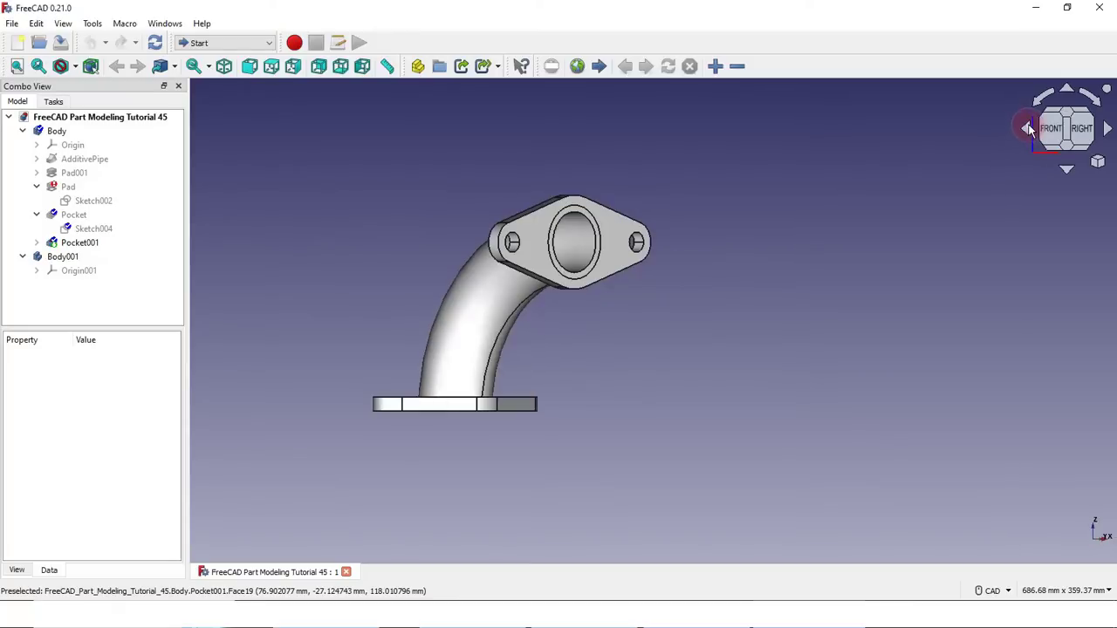
left_click(1067, 169)
left_click(1069, 171)
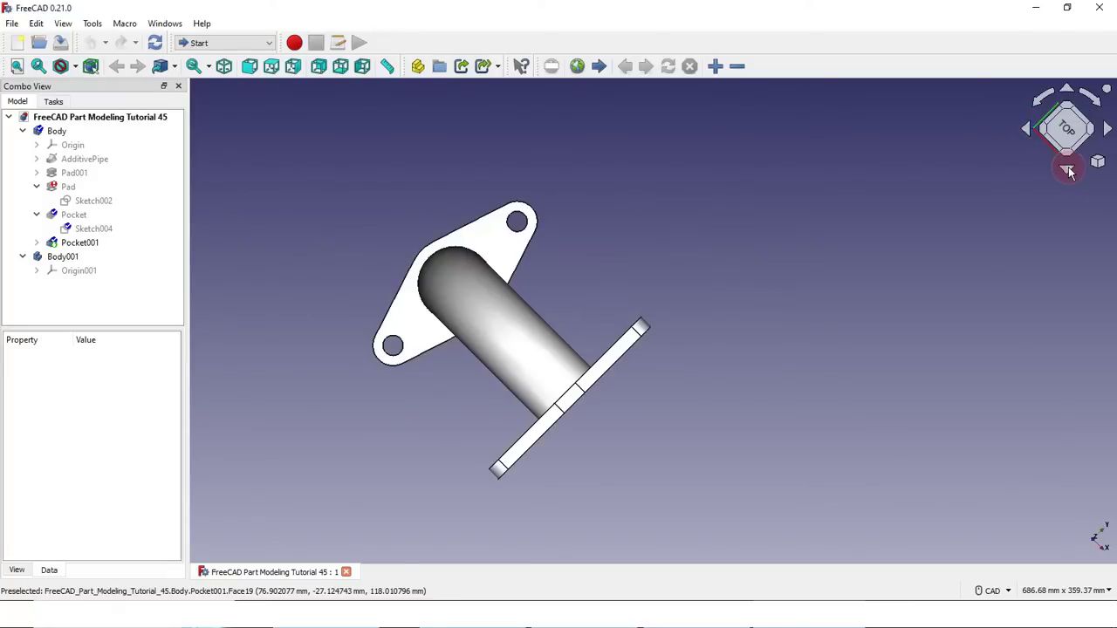
left_click(1108, 133)
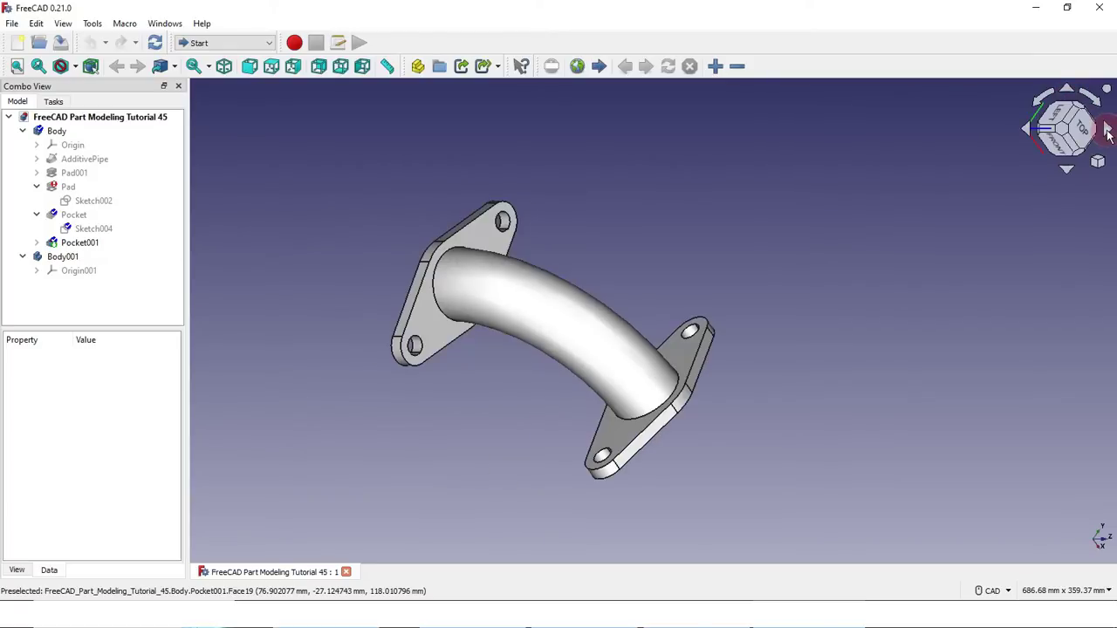
left_click(1108, 133)
left_click(1097, 162)
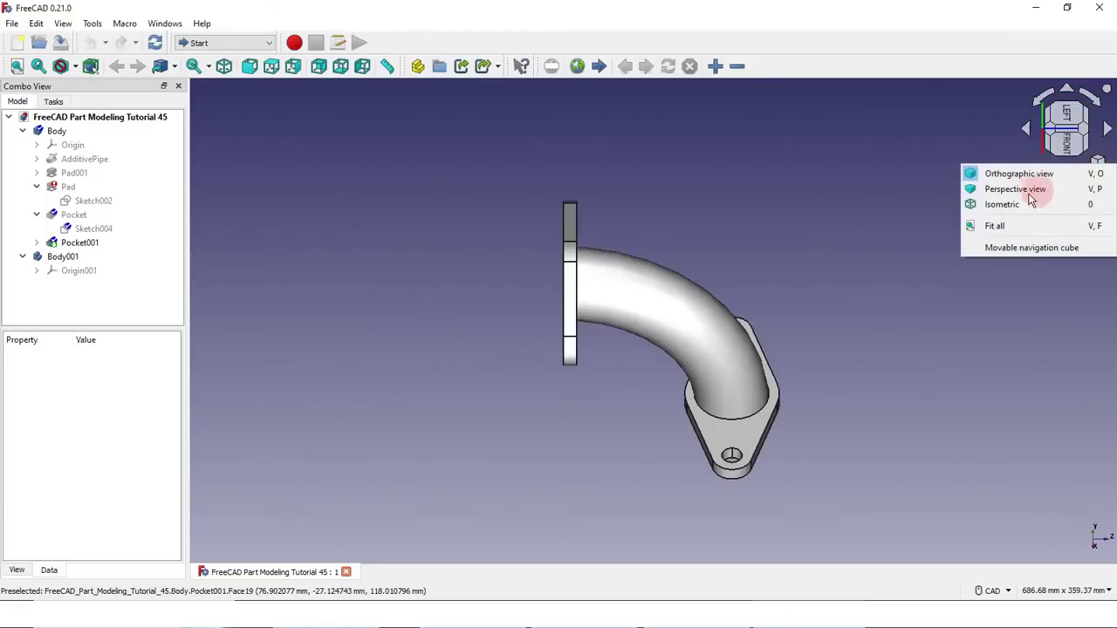
left_click(1000, 213)
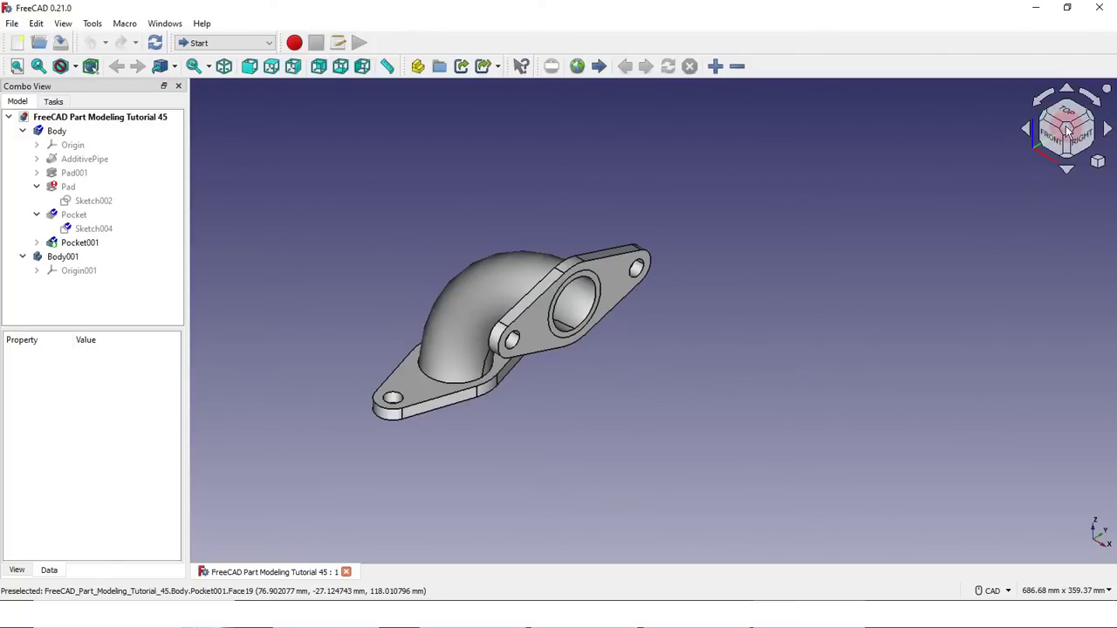
View the pipe elbow from the front-right-bottom and right-rear-bottom corners of the navigation cube, and return to the isometric view
left_click(1066, 162)
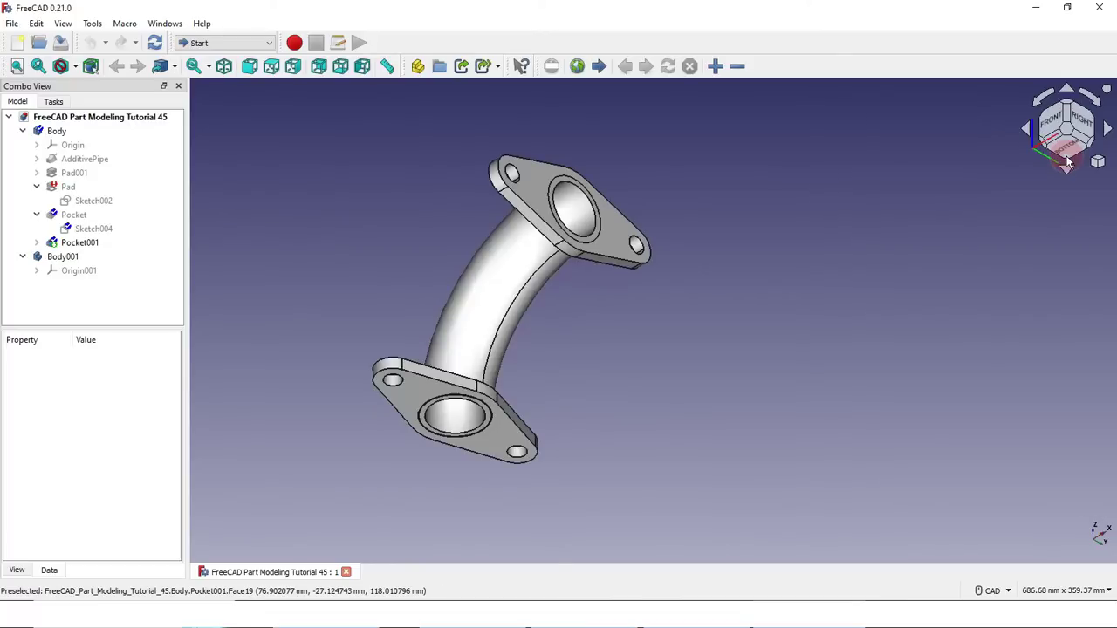
left_click(1094, 147)
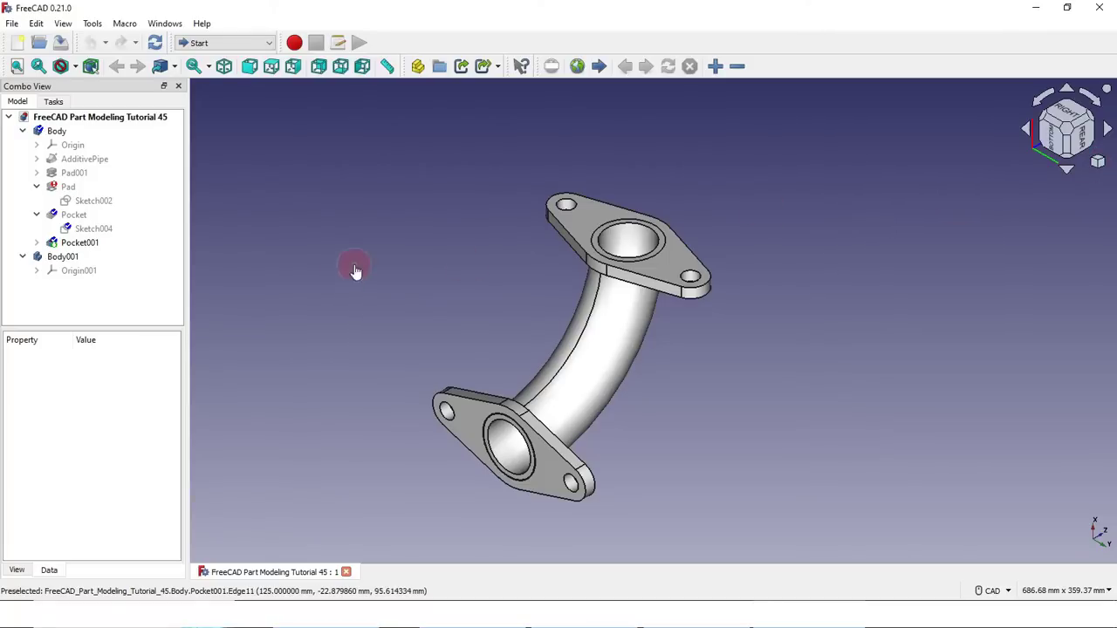
left_click(1101, 163)
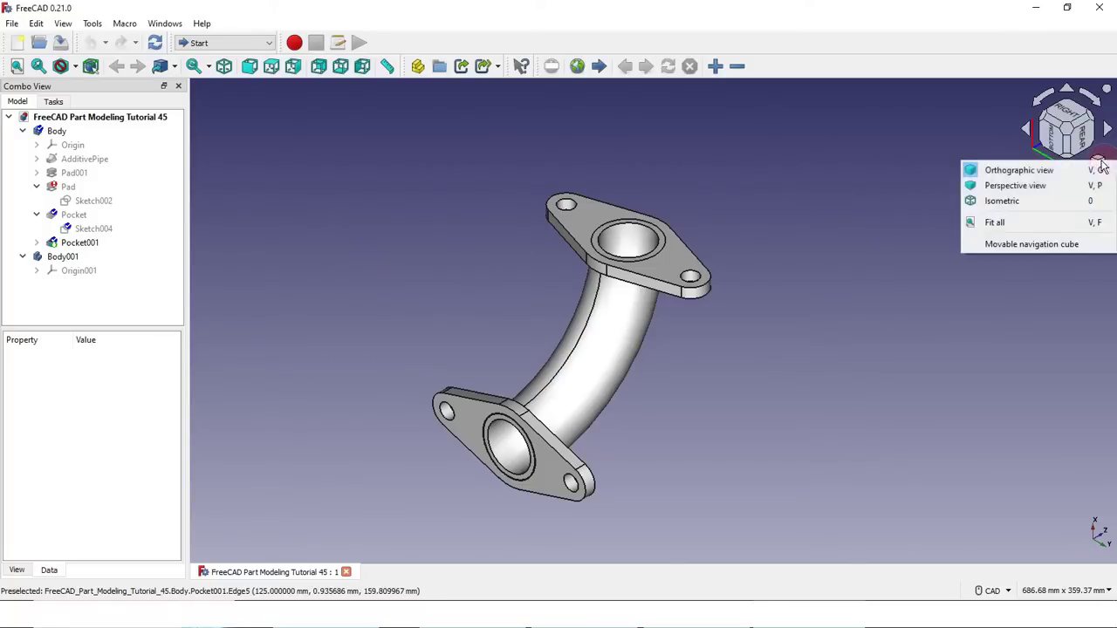
left_click(1000, 201)
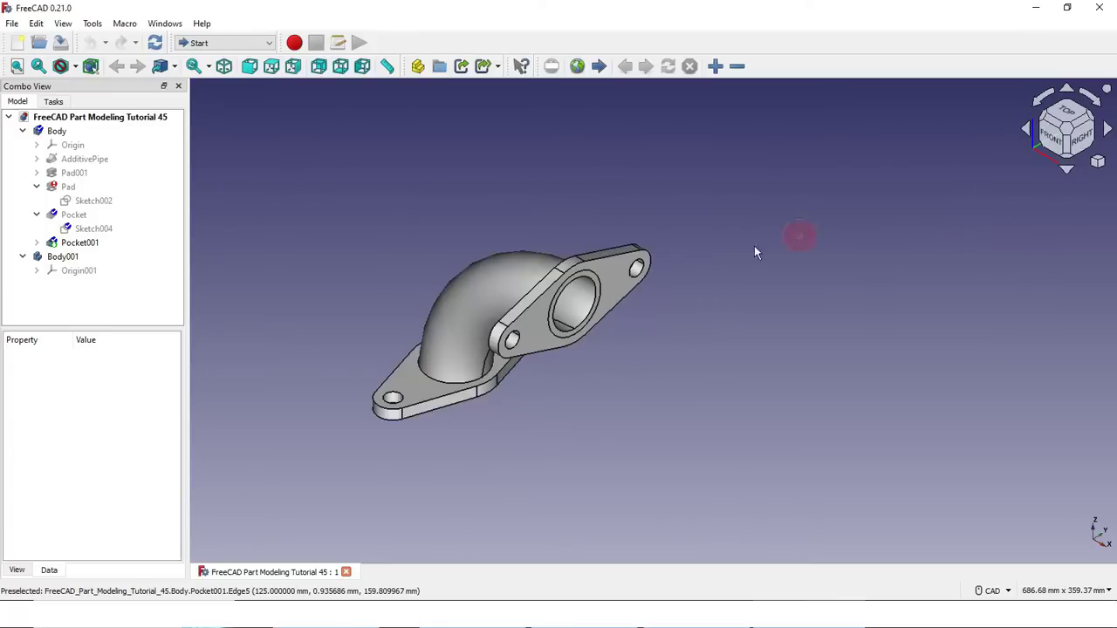
Zoom far out from the pipe elbow and fit the whole model back into the view
scroll(696, 267, "down", 5)
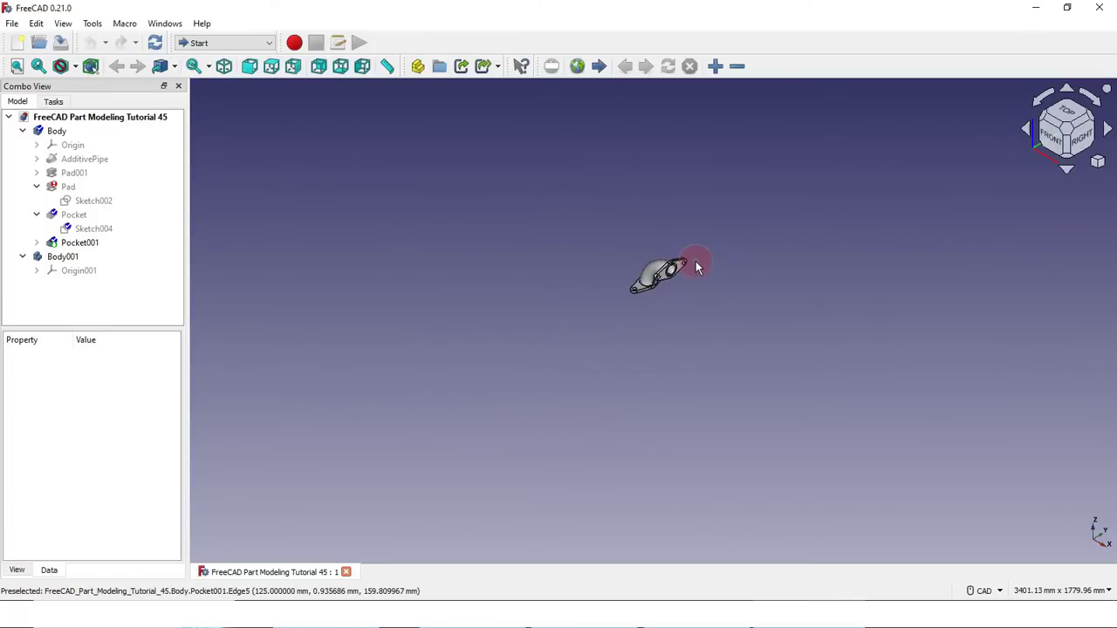
left_click(1104, 163)
left_click(1105, 163)
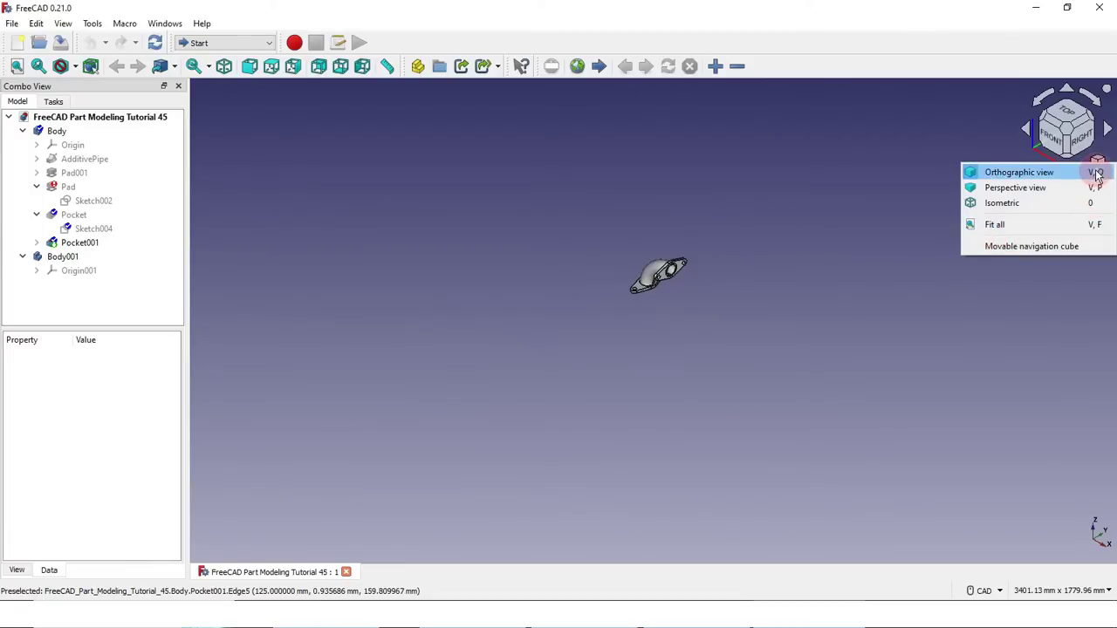
left_click(996, 225)
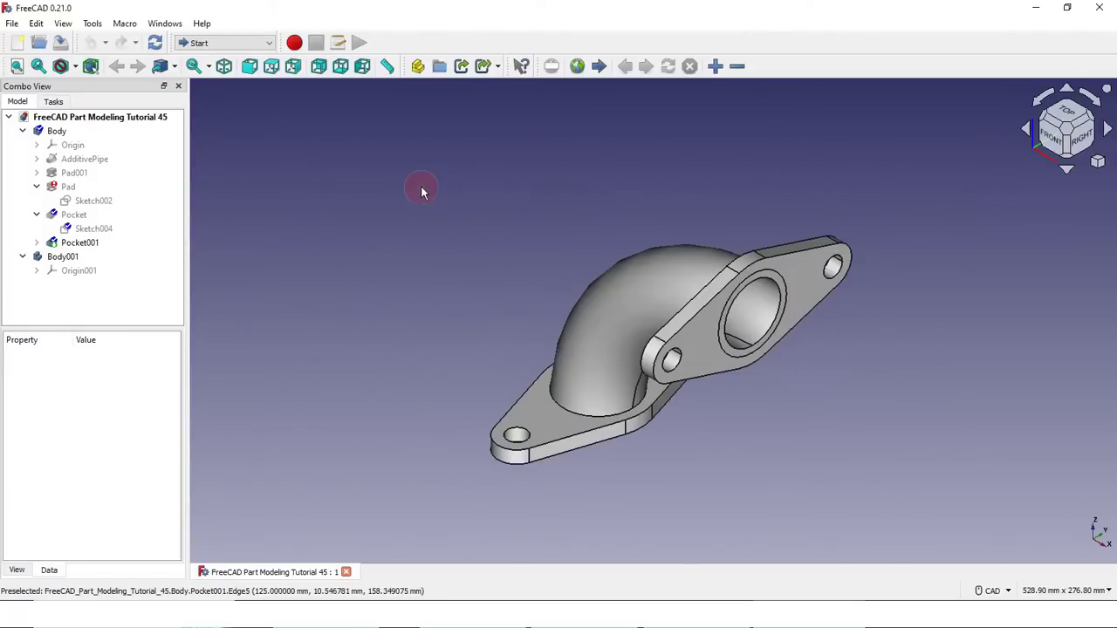
Collapse the Pad and Pocket features under Body in the model tree
left_click(36, 186)
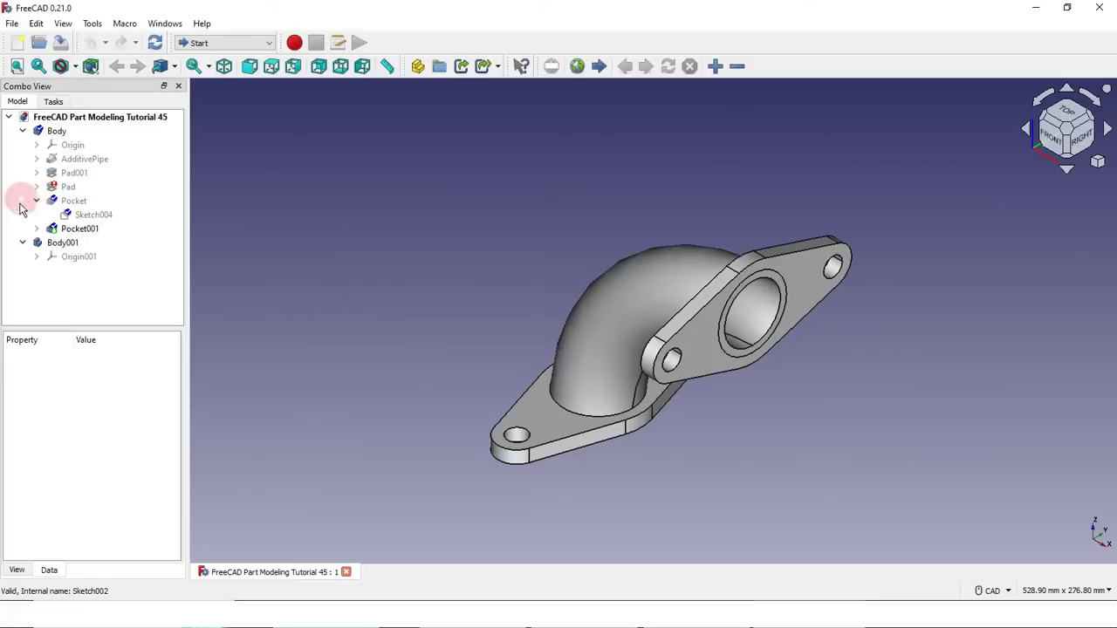
left_click(36, 200)
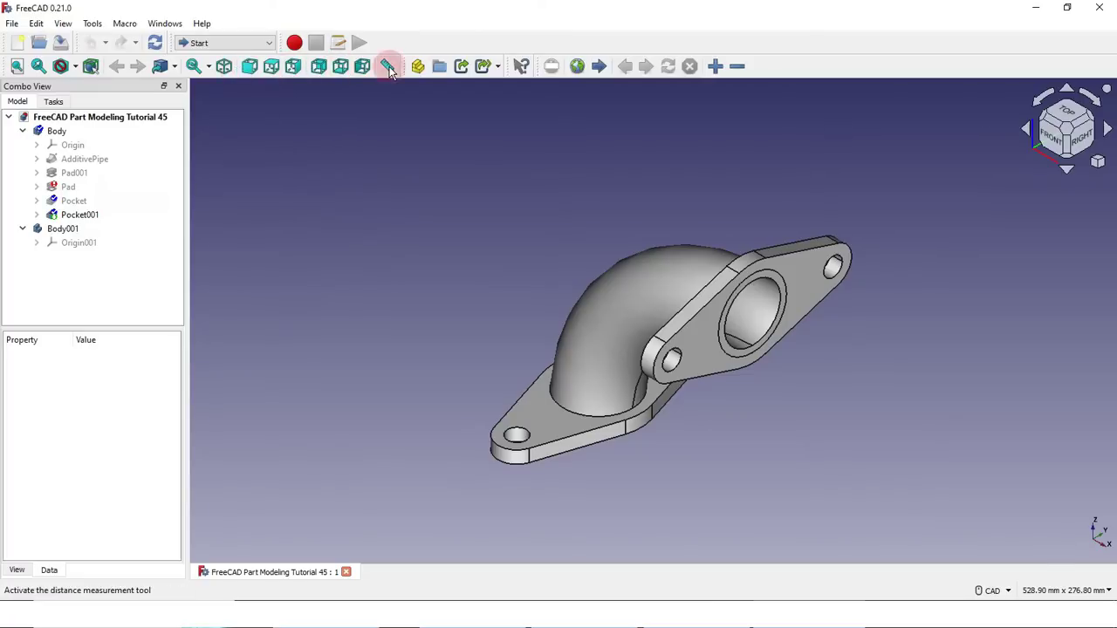
Cycle the pipe elbow through the standard front, top, right, rear, bottom and left views, and restore the isometric view
left_click(253, 64)
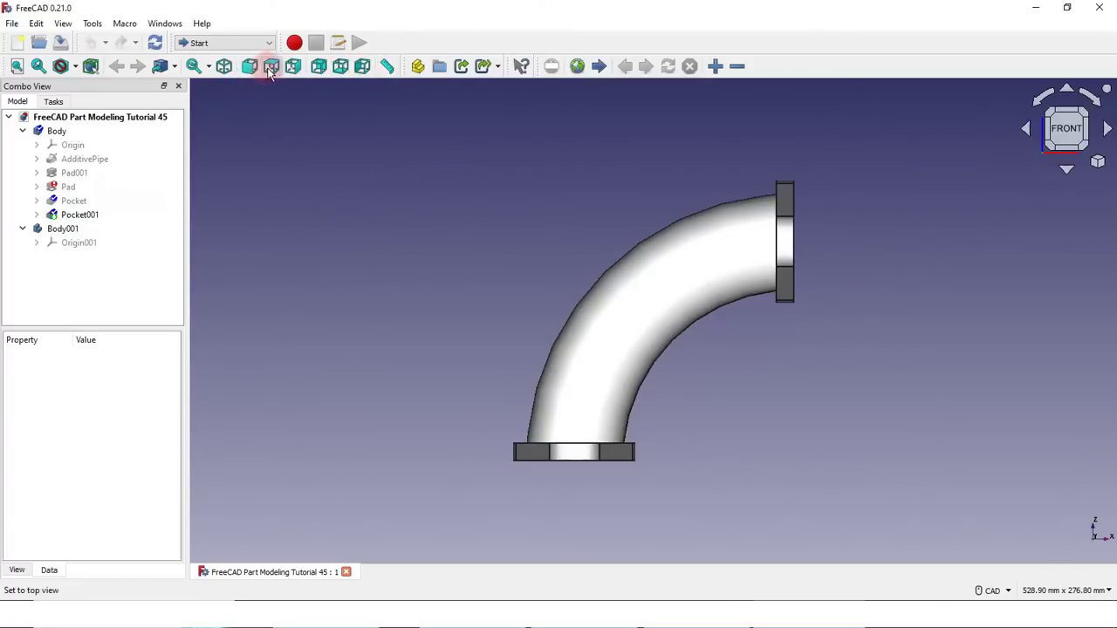
left_click(271, 67)
left_click(292, 66)
left_click(318, 67)
left_click(340, 66)
left_click(362, 68)
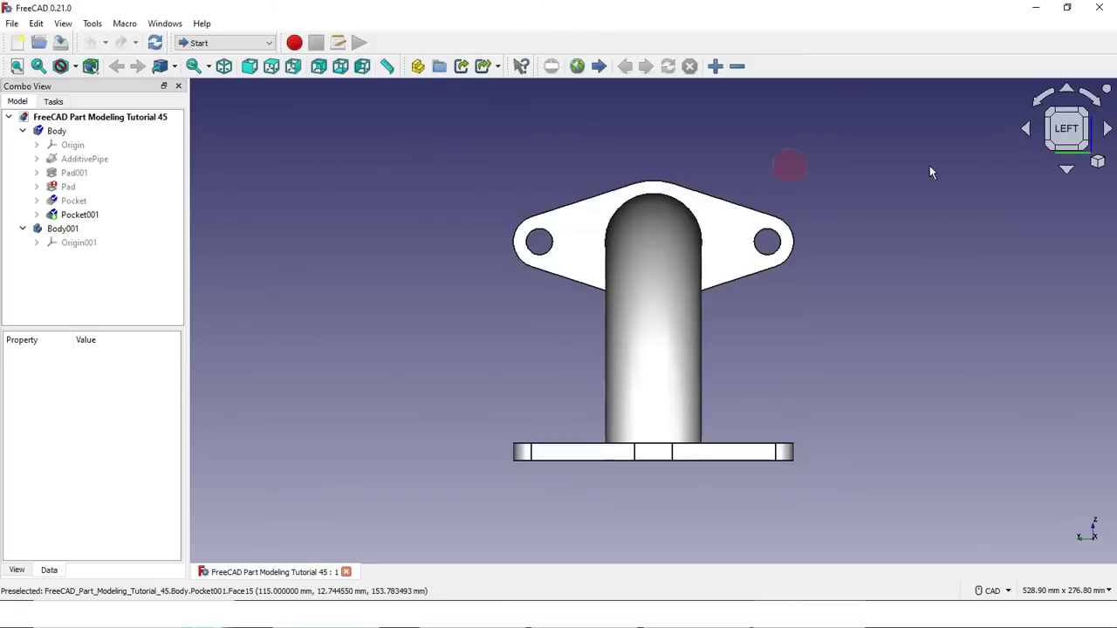
left_click(1099, 159)
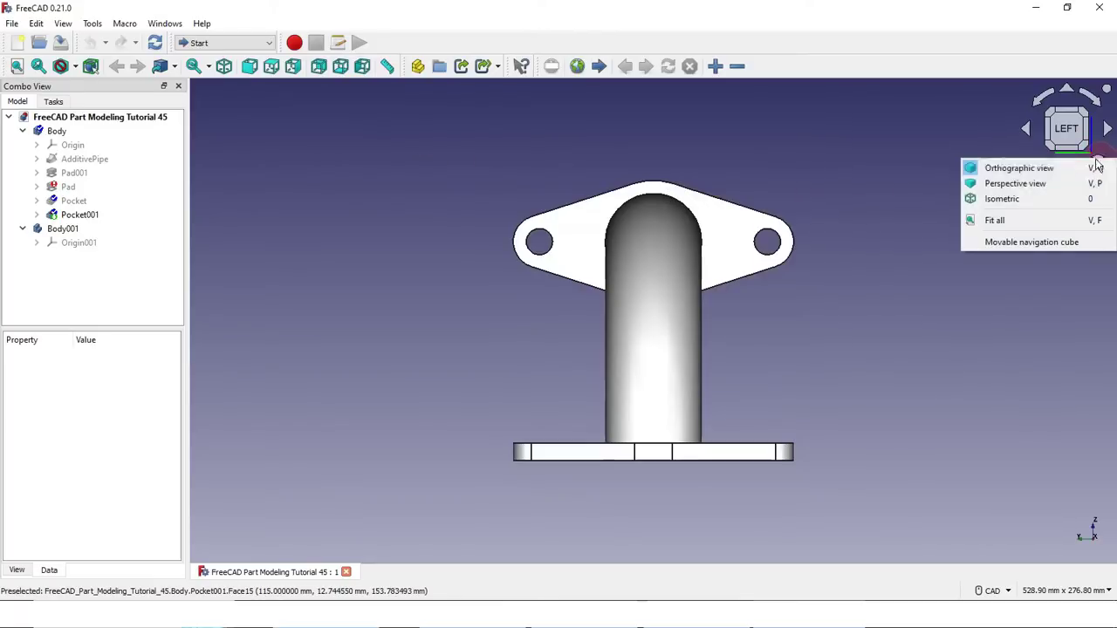
left_click(1012, 197)
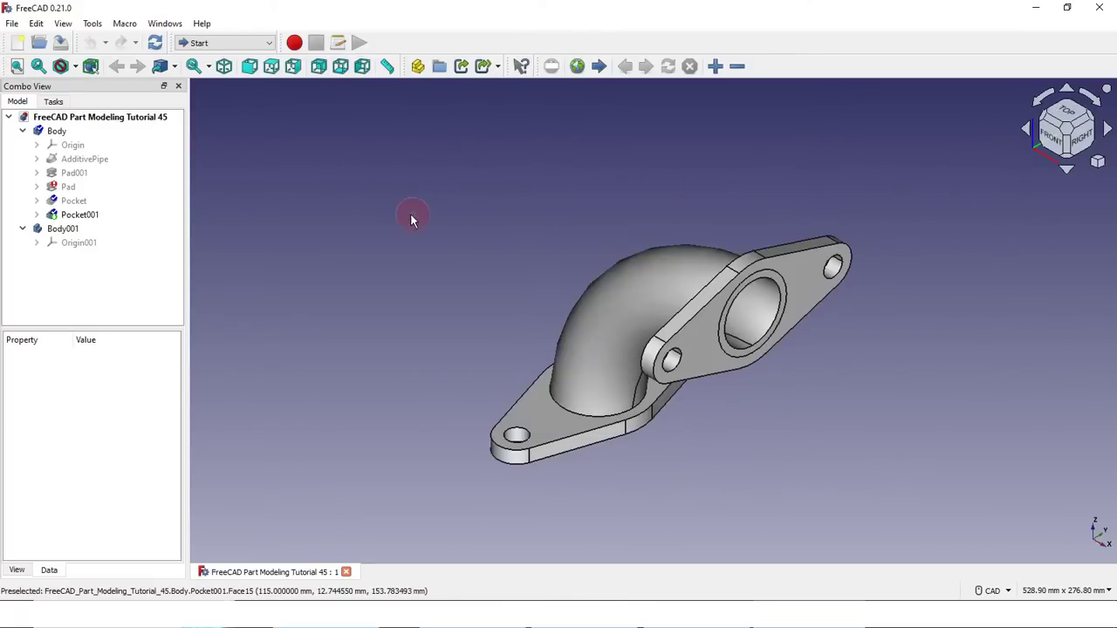
Show the pipe elbow in the Wireframe draw style from a changed angle, and close its document
left_click(74, 68)
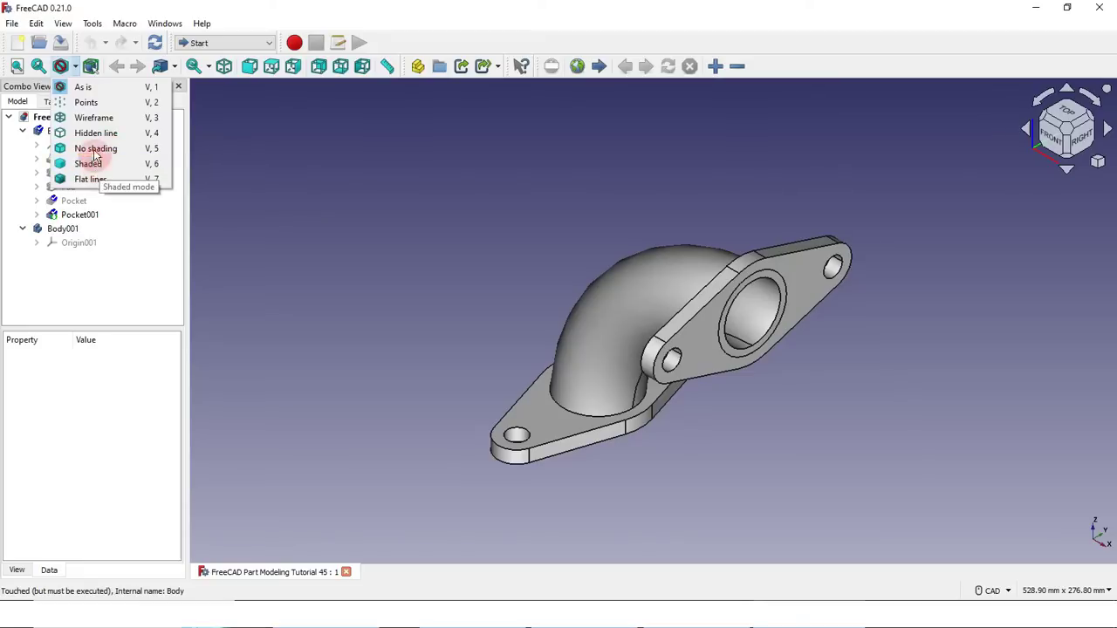
left_click(92, 120)
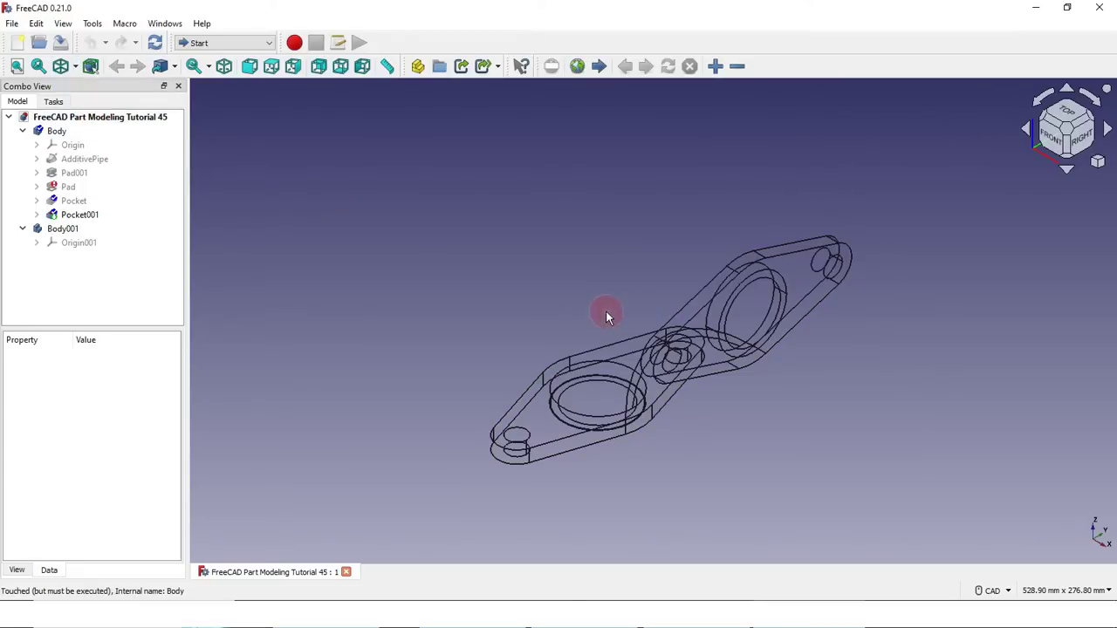
middle_click_drag(611, 316, 628, 250)
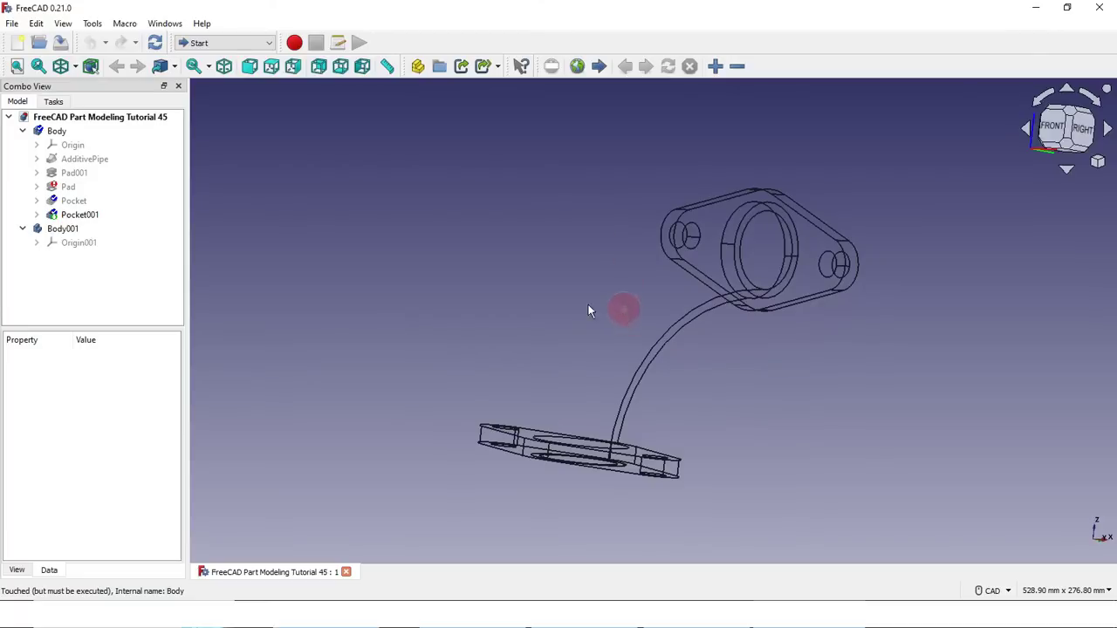
left_click(346, 572)
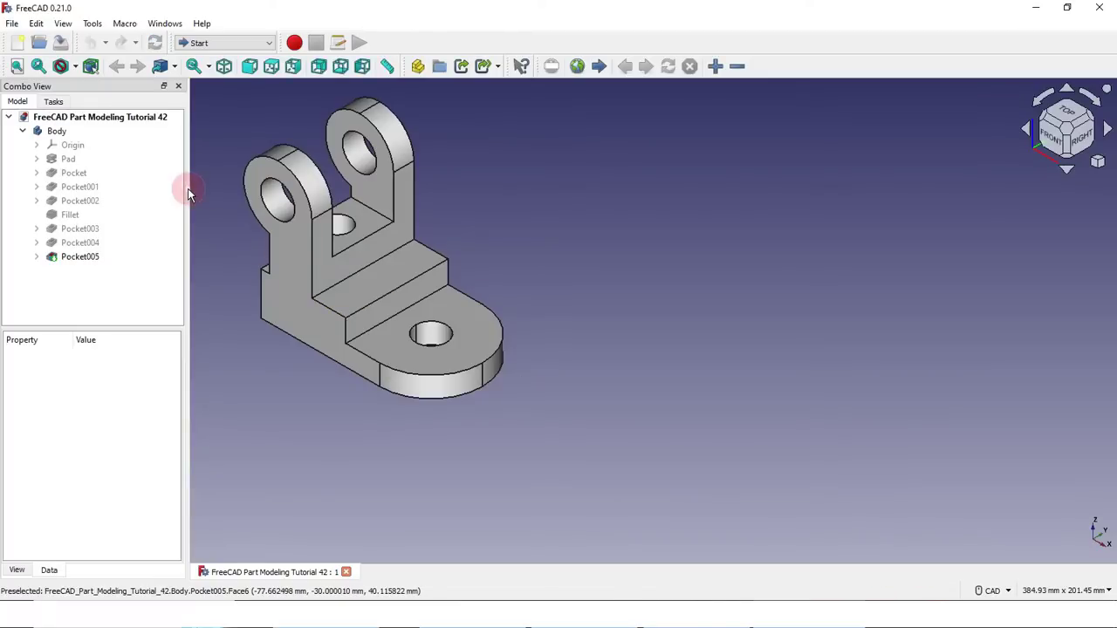
Display the bracket in the Wireframe draw style and rotate it to inspect its edges from another angle
scroll(262, 208, "up", 4)
scroll(419, 341, "down", 3)
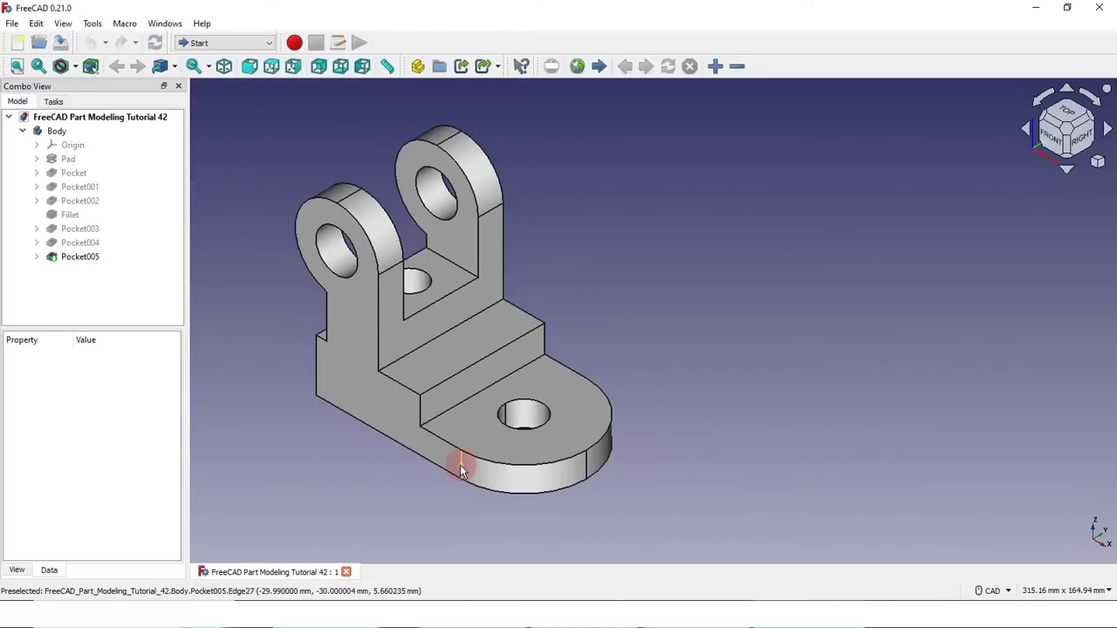
left_click(76, 67)
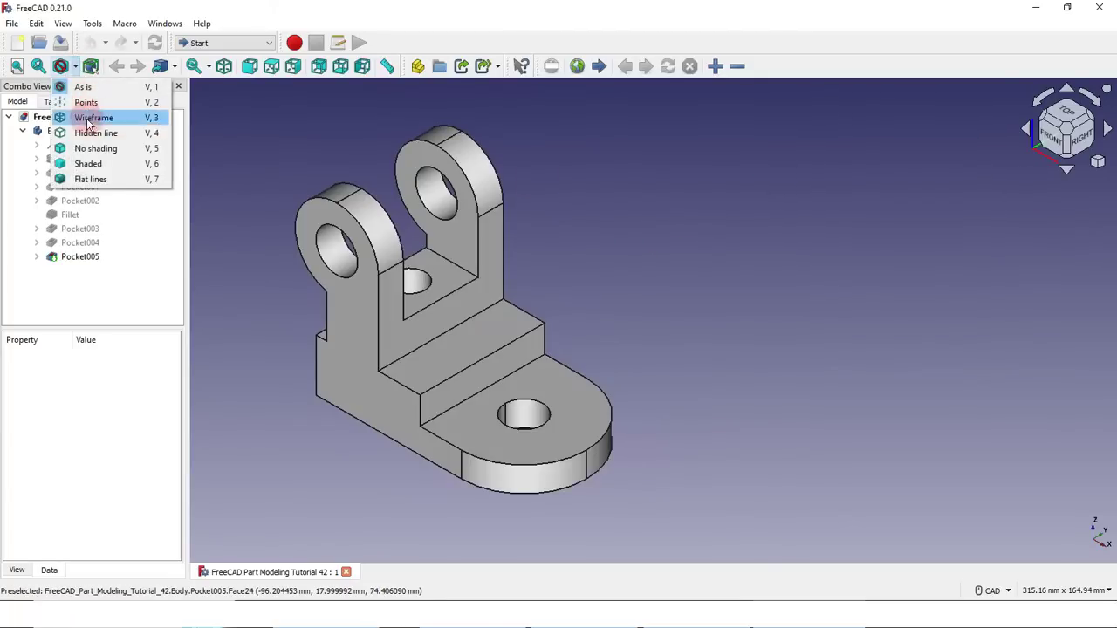
left_click(87, 117)
mouse_move(396, 314)
middle_mouse_down()
mouse_move(534, 291)
mouse_move(644, 327)
mouse_move(556, 328)
mouse_move(386, 288)
mouse_move(384, 258)
middle_mouse_up()
Cycle the bracket through the Hidden line, No shading and Shaded draw styles, ending on Flat lines
left_click(75, 66)
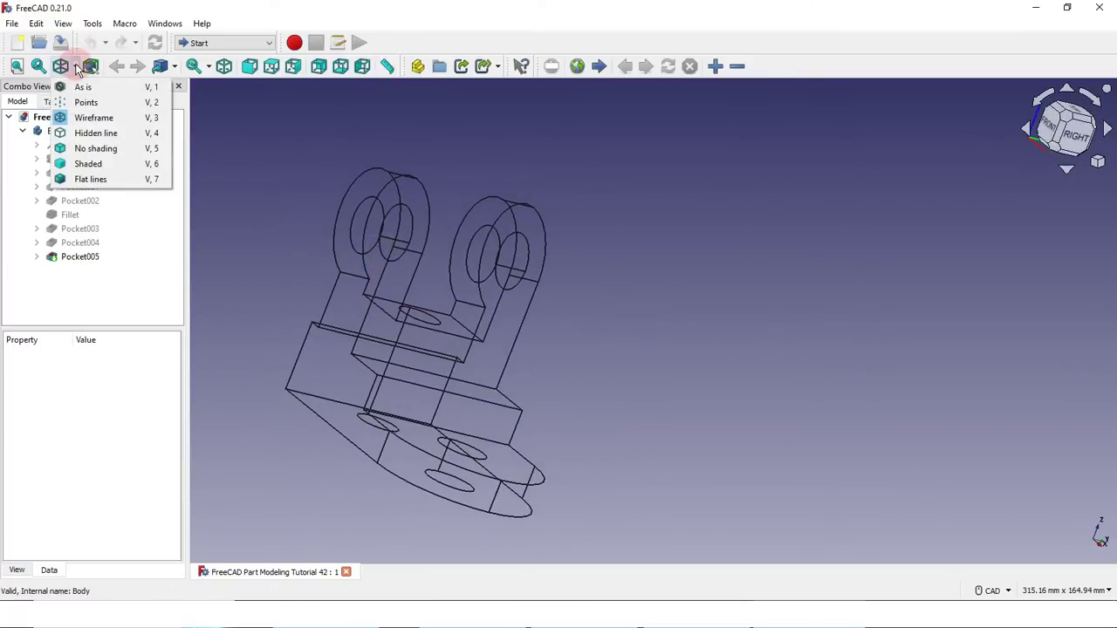
left_click(91, 134)
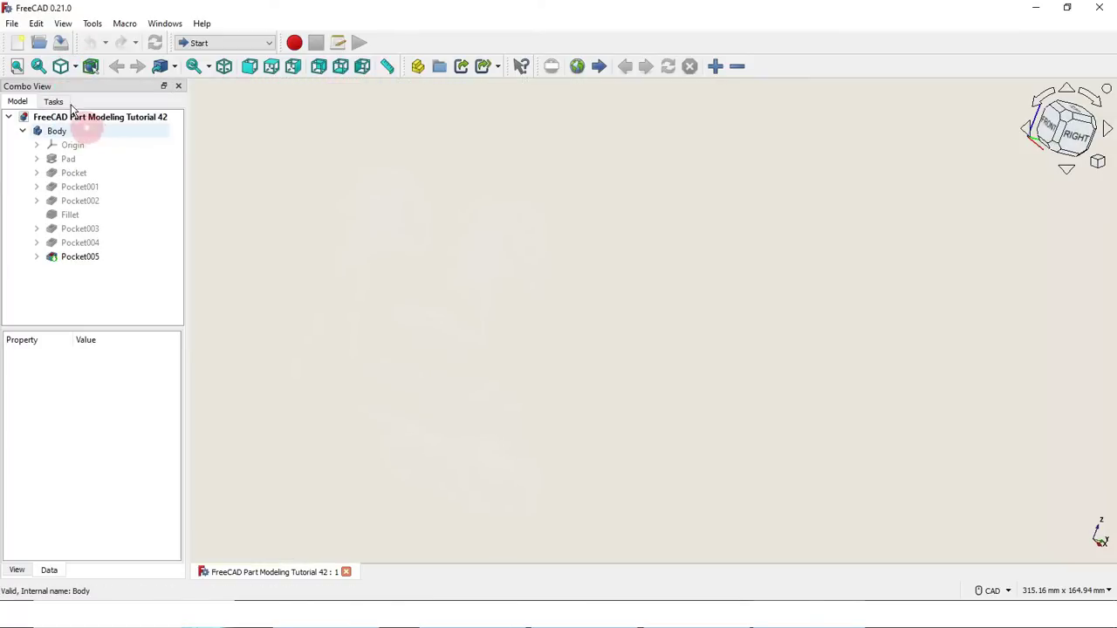
left_click(75, 66)
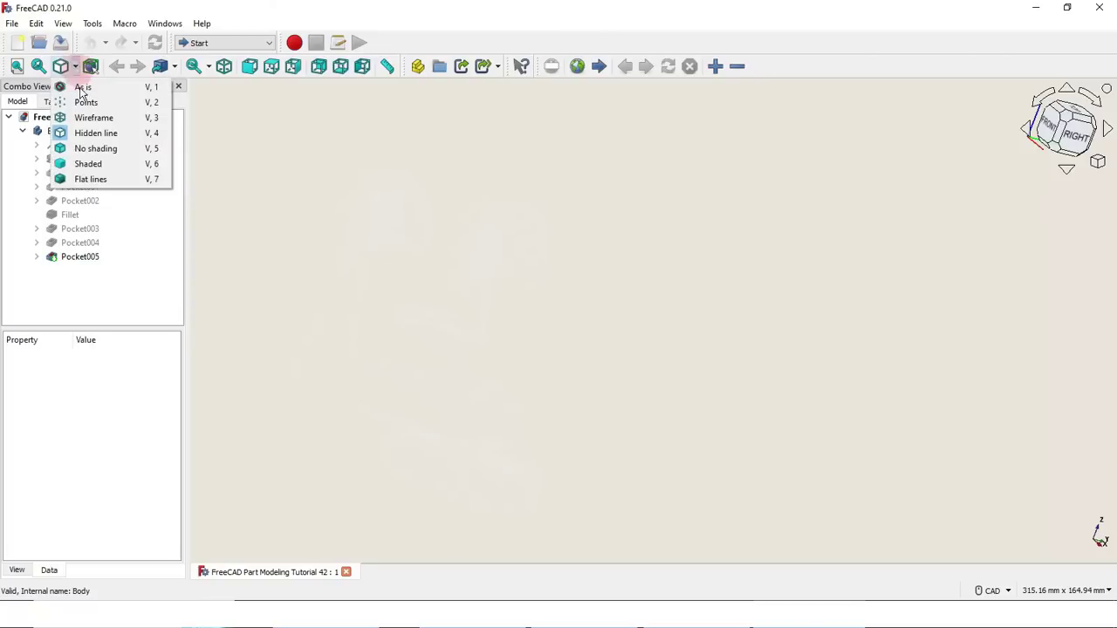
left_click(87, 150)
left_click(75, 66)
left_click(94, 163)
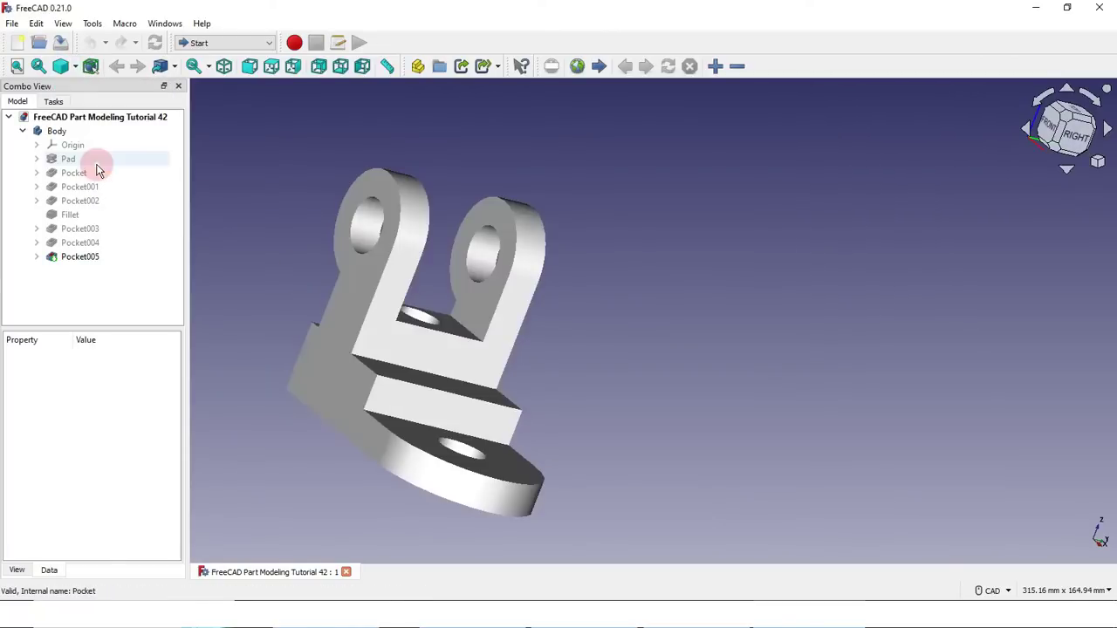
left_click(75, 66)
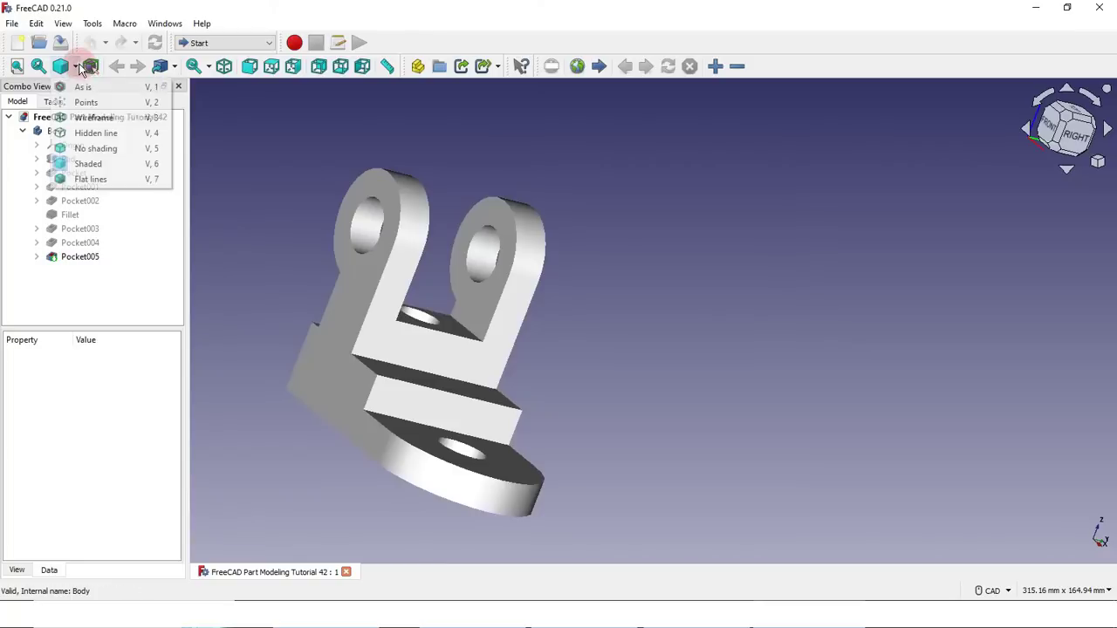
left_click(104, 179)
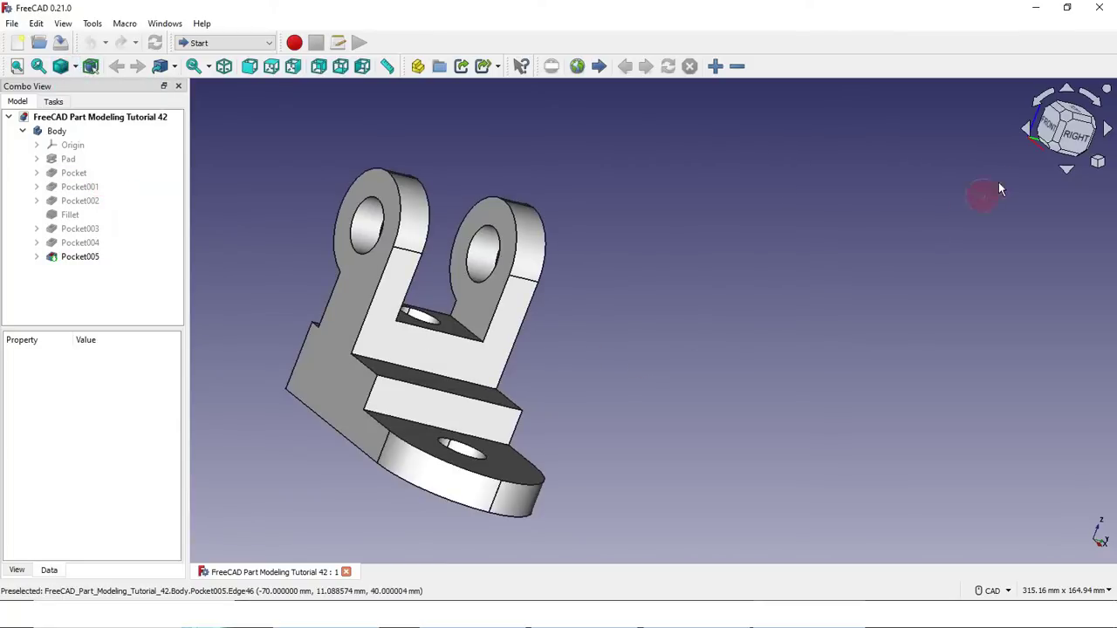
Return the bracket to the isometric view at a smaller zoom using the navigation cube's options
left_click(1093, 165)
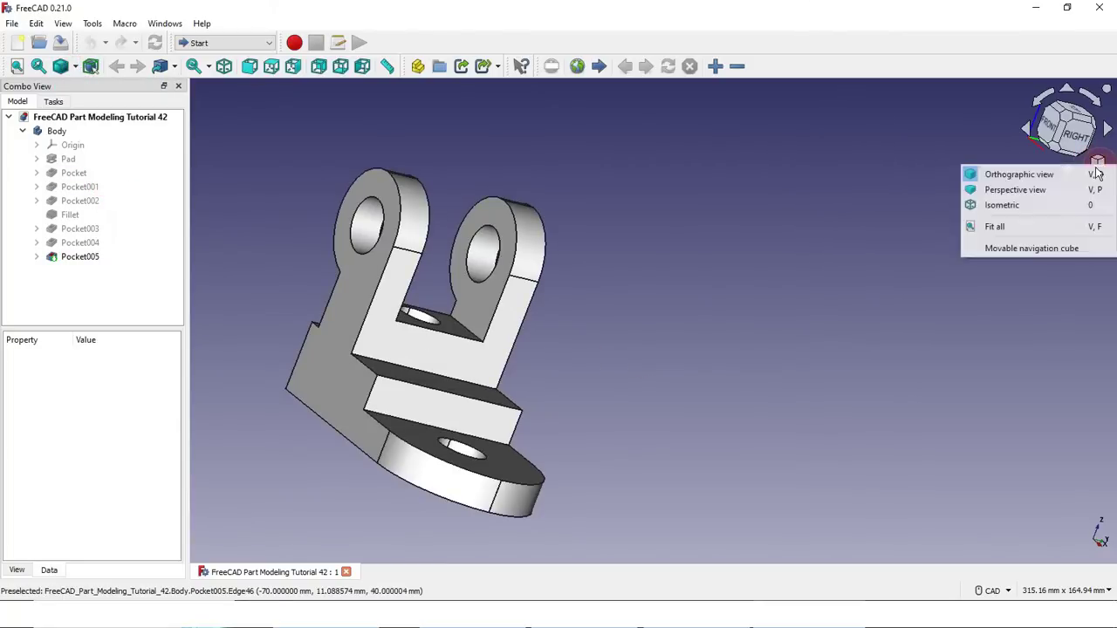
left_click(1003, 209)
scroll(513, 234, "down", 2)
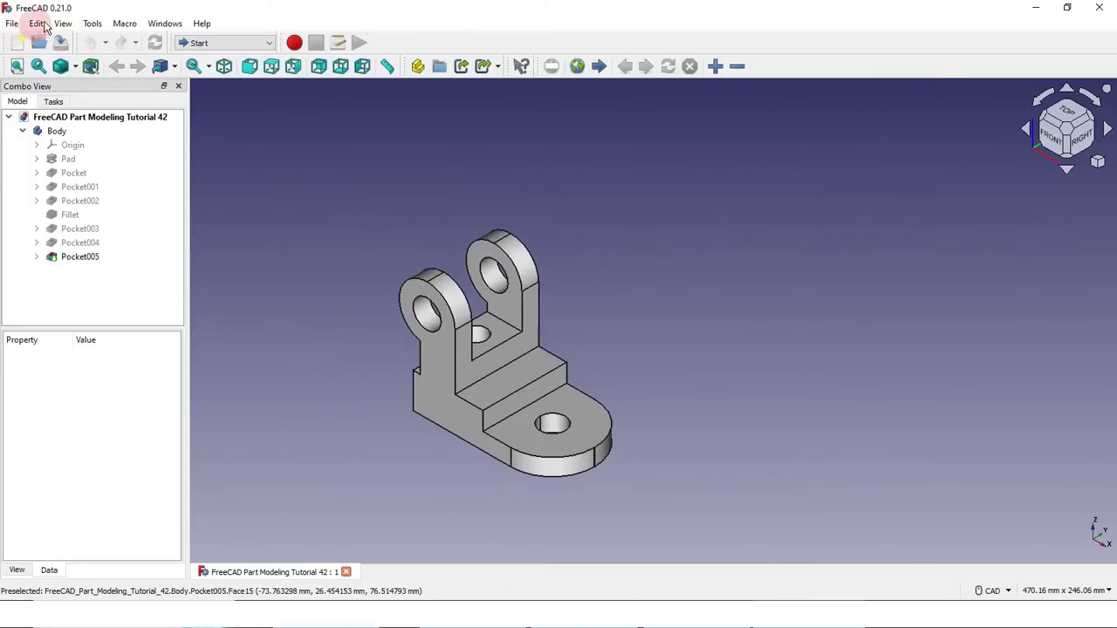
Try to export the bracket with nothing selected in the model tree
left_click(12, 25)
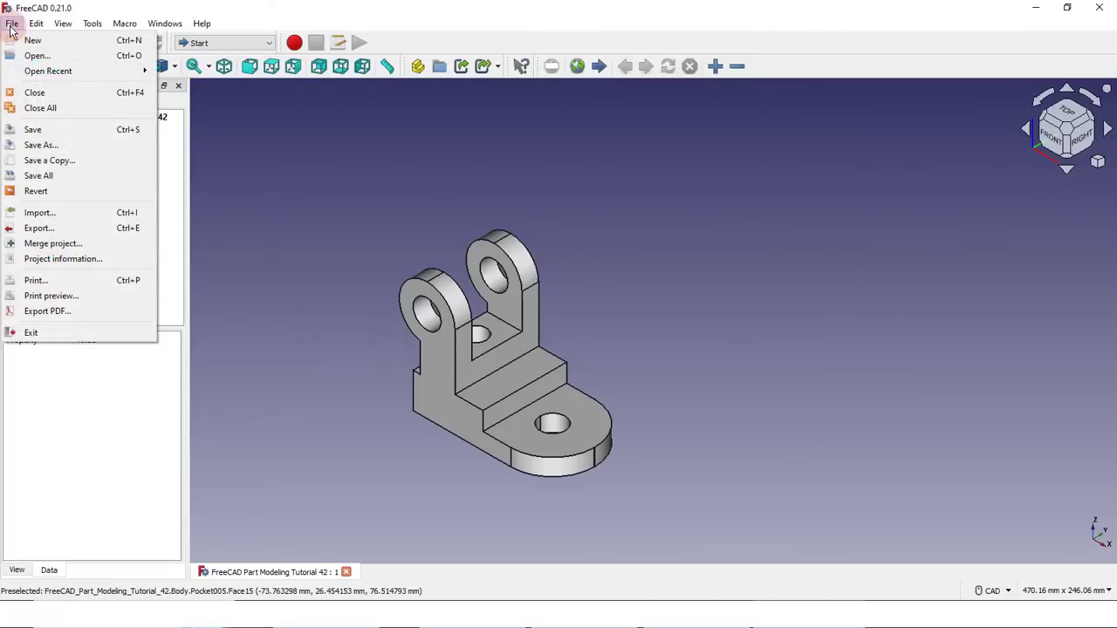
left_click(32, 228)
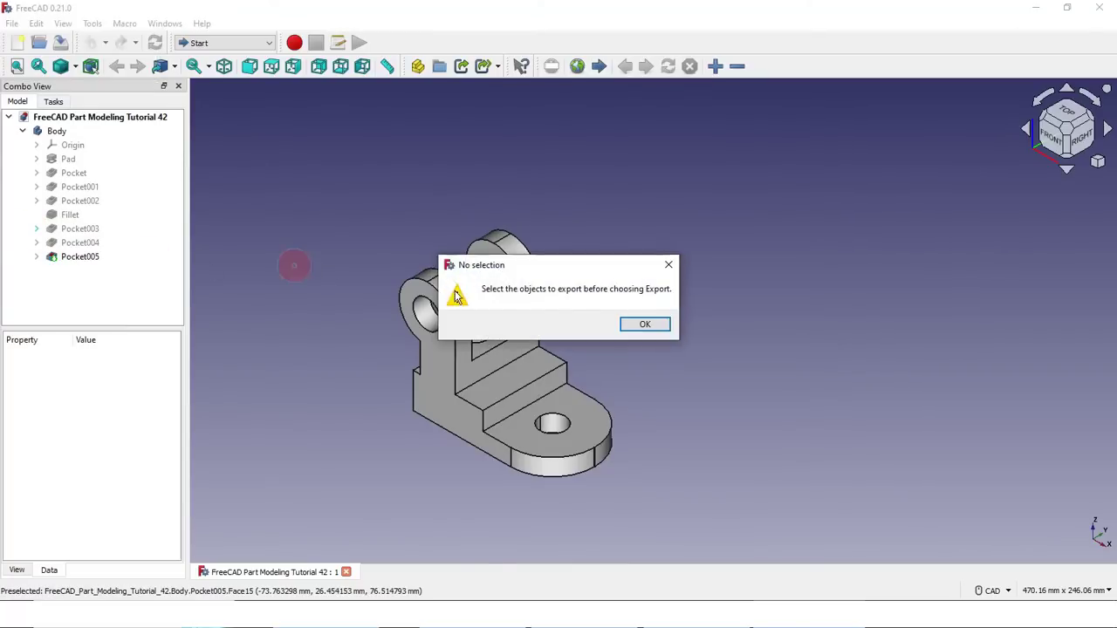
left_click(646, 322)
Select Body in the model tree and examine the file formats offered for export, without saving a file
left_click(54, 131)
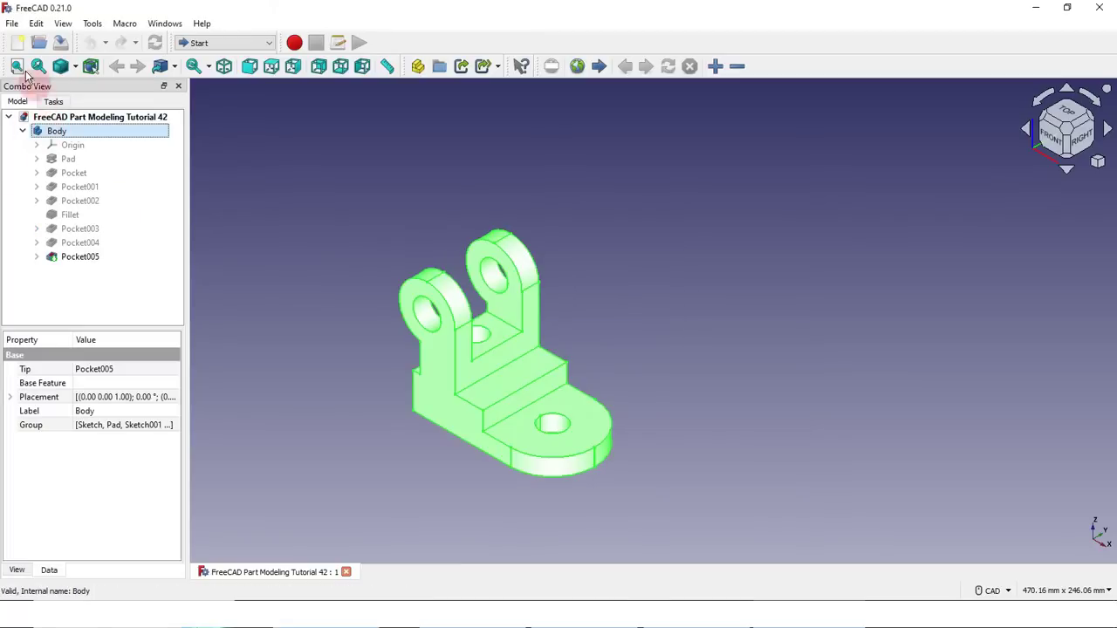
left_click(12, 23)
left_click(52, 231)
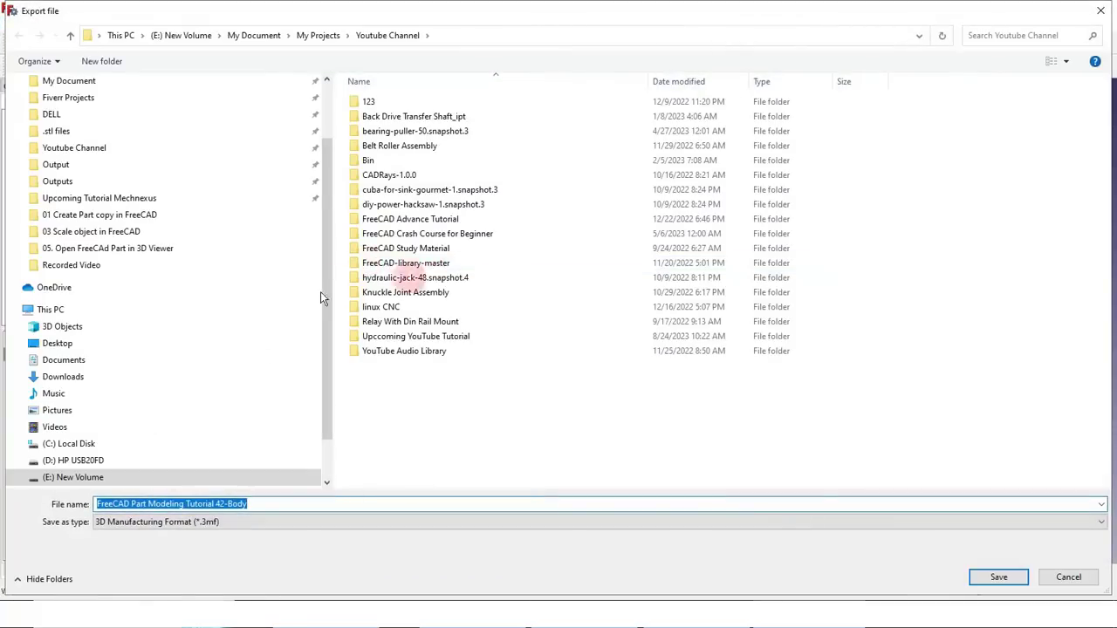
left_click(212, 521)
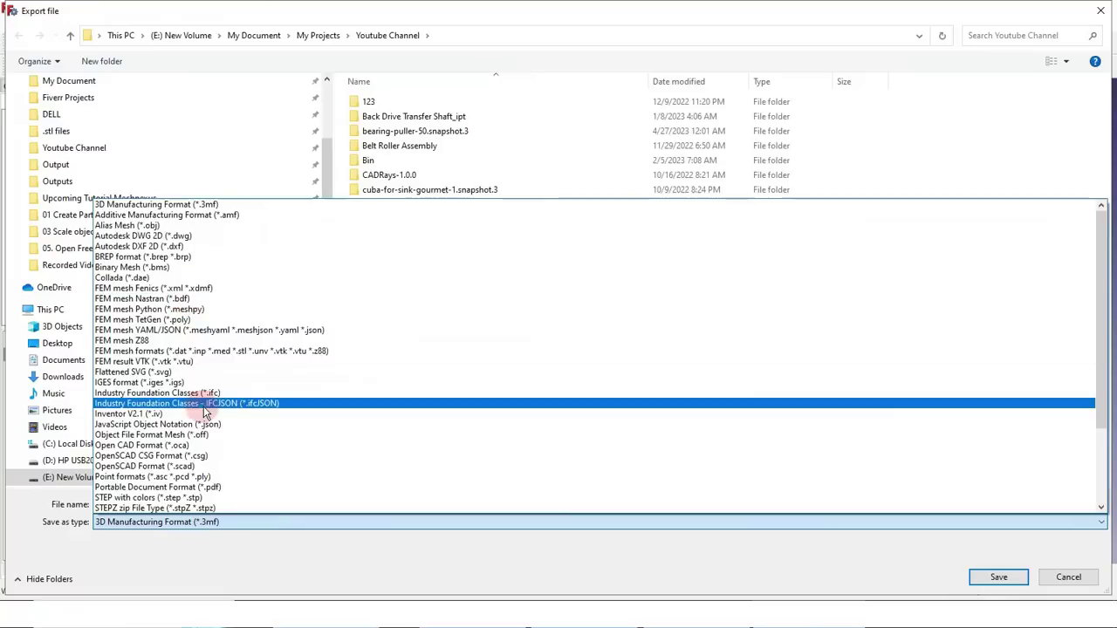
left_click(1098, 10)
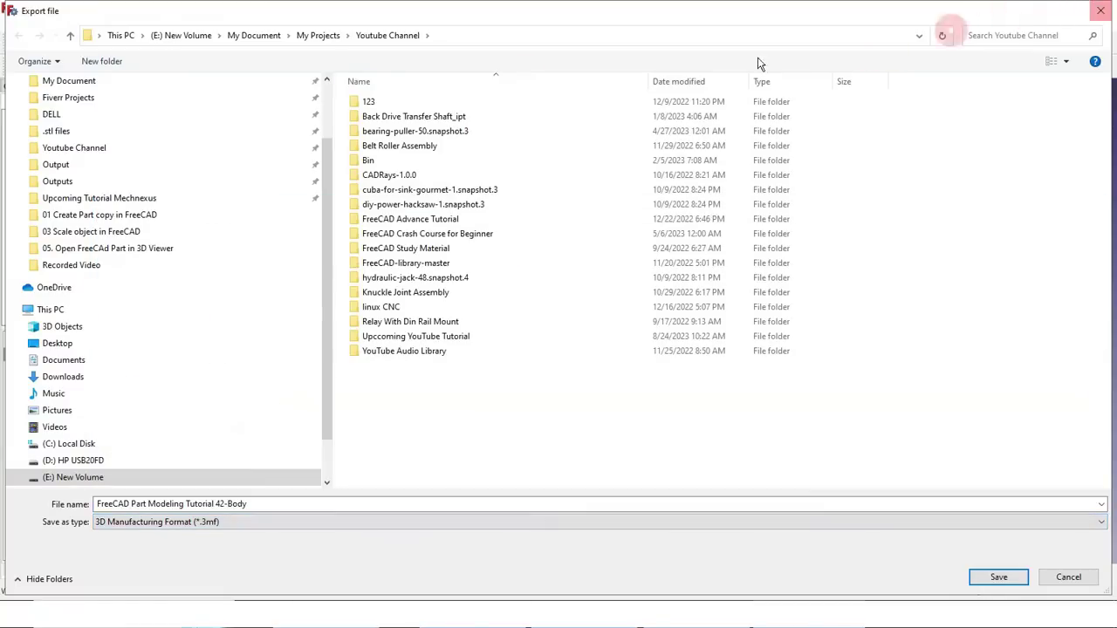
left_click(1102, 11)
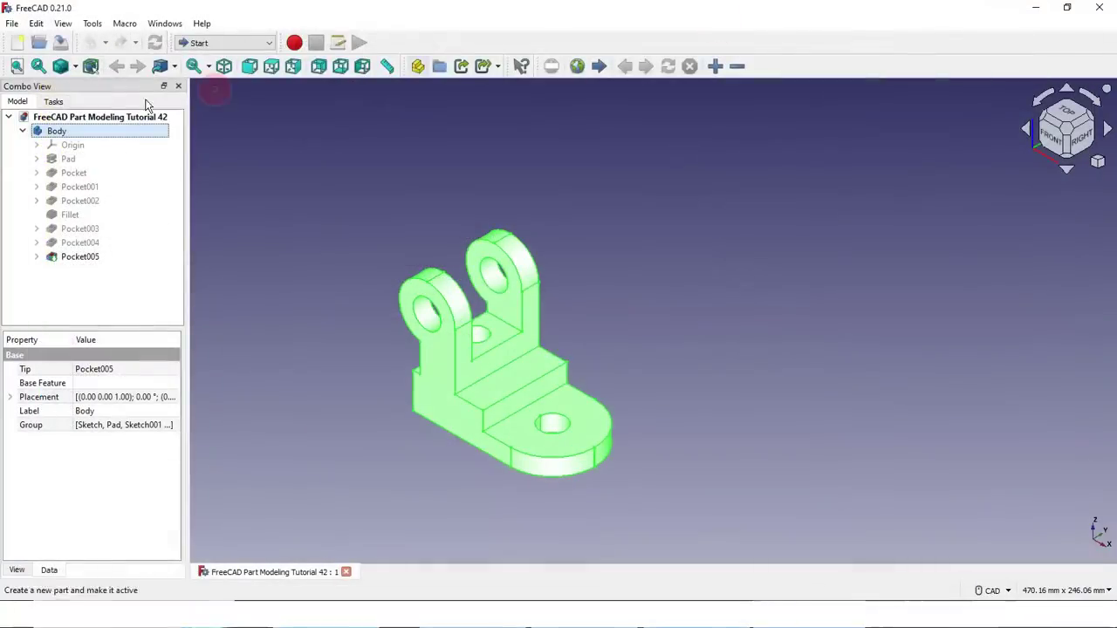
Examine the file formats supported for import, without bringing in a file
left_click(12, 23)
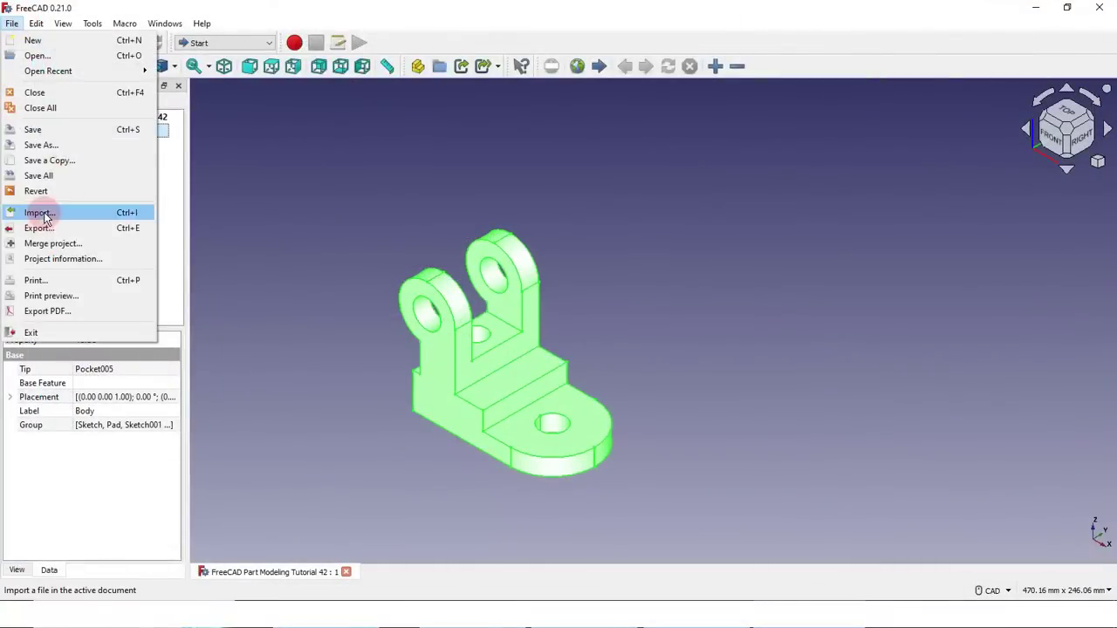
left_click(39, 214)
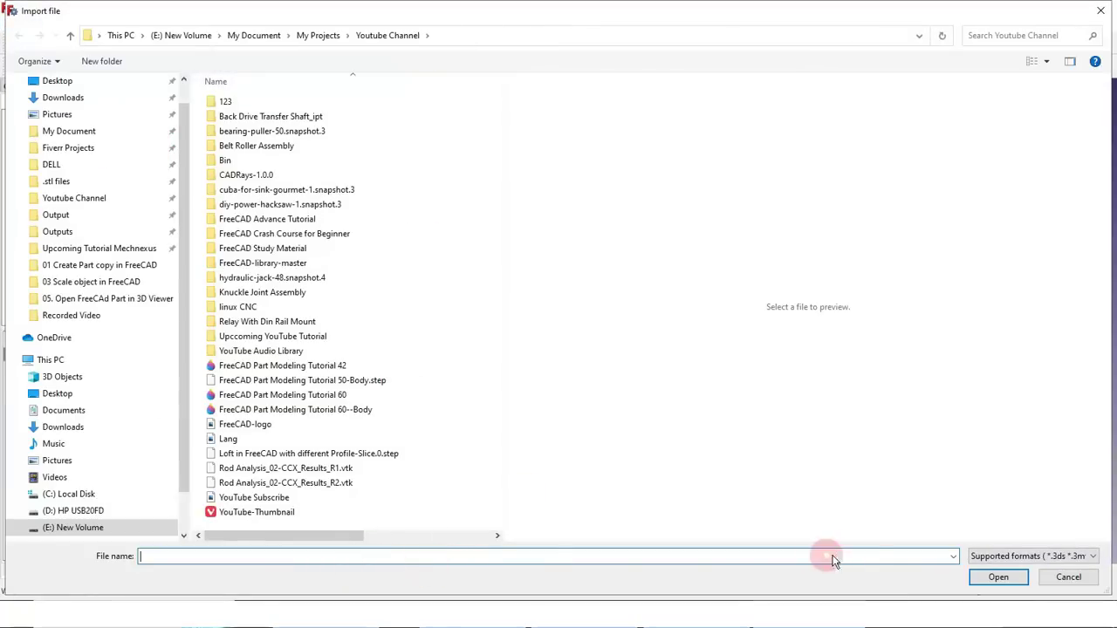
left_click(1014, 559)
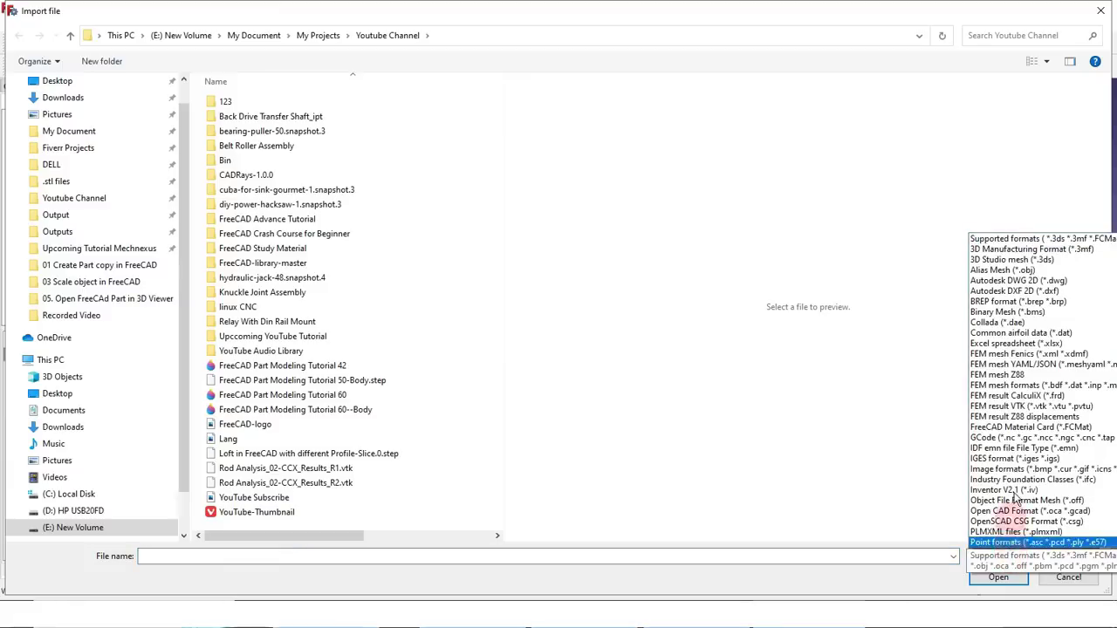
left_click(883, 423)
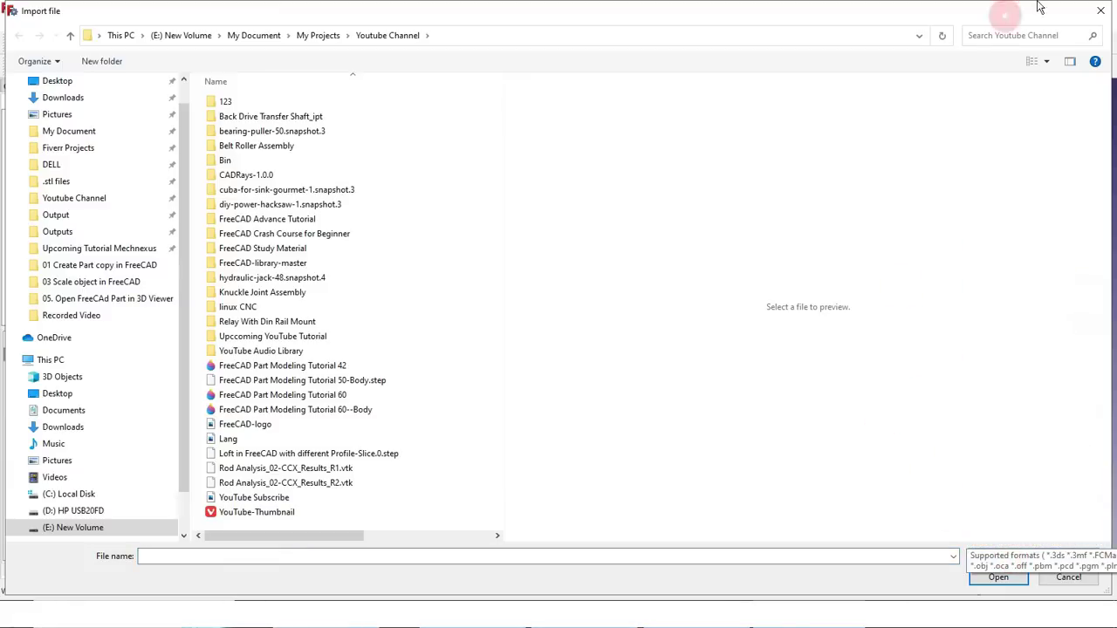
left_click(1101, 11)
Look at the General preferences for language, units and themes, and leave them without applying changes
left_click(35, 23)
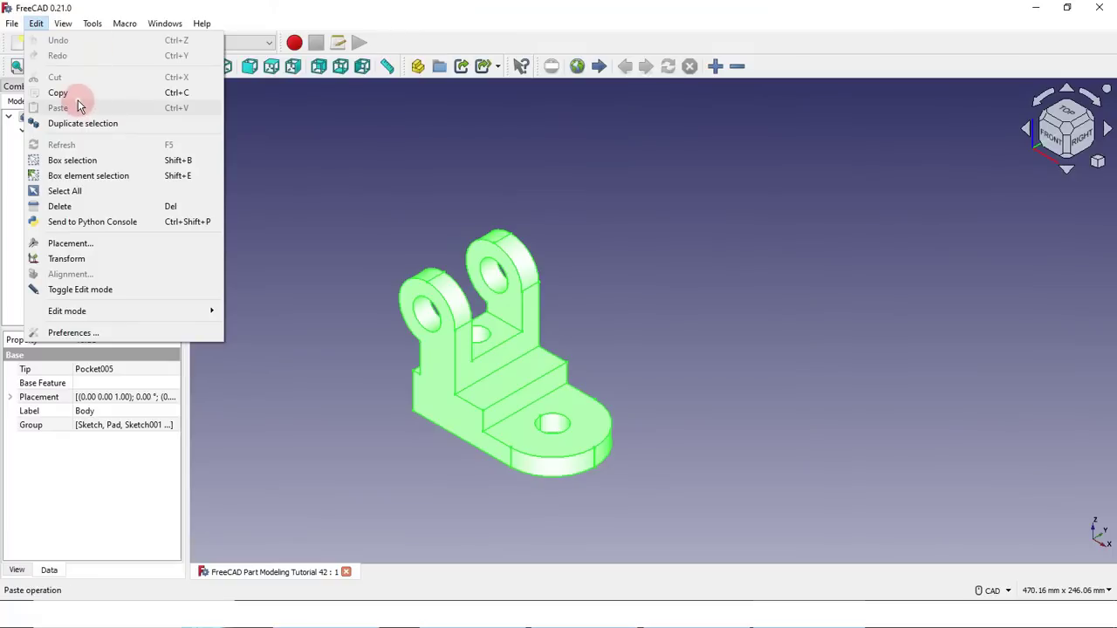
left_click(62, 334)
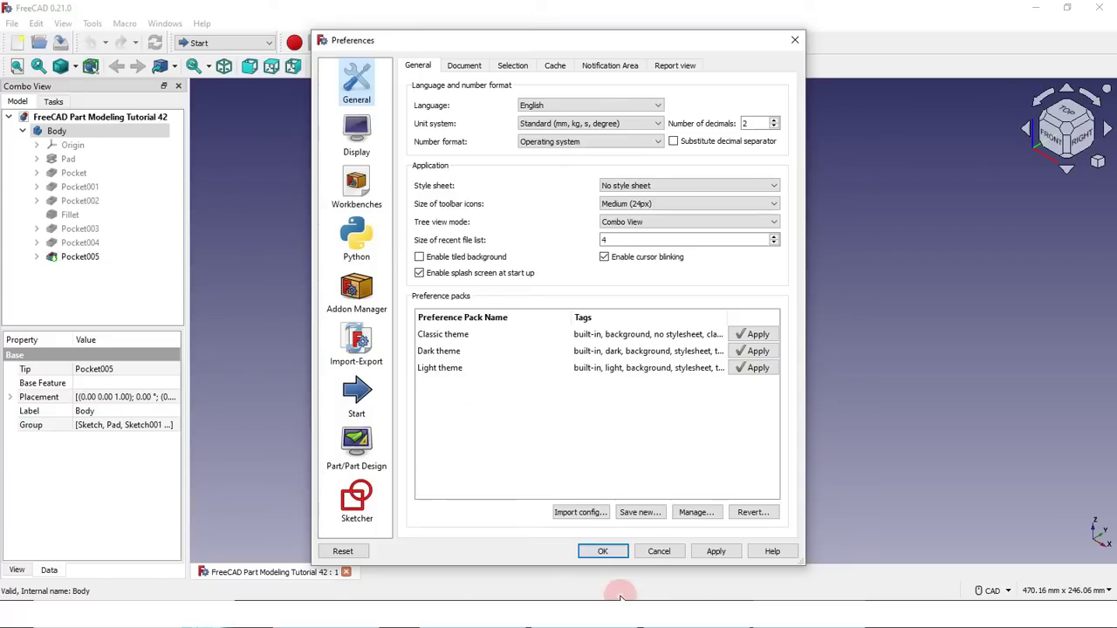
left_click(657, 552)
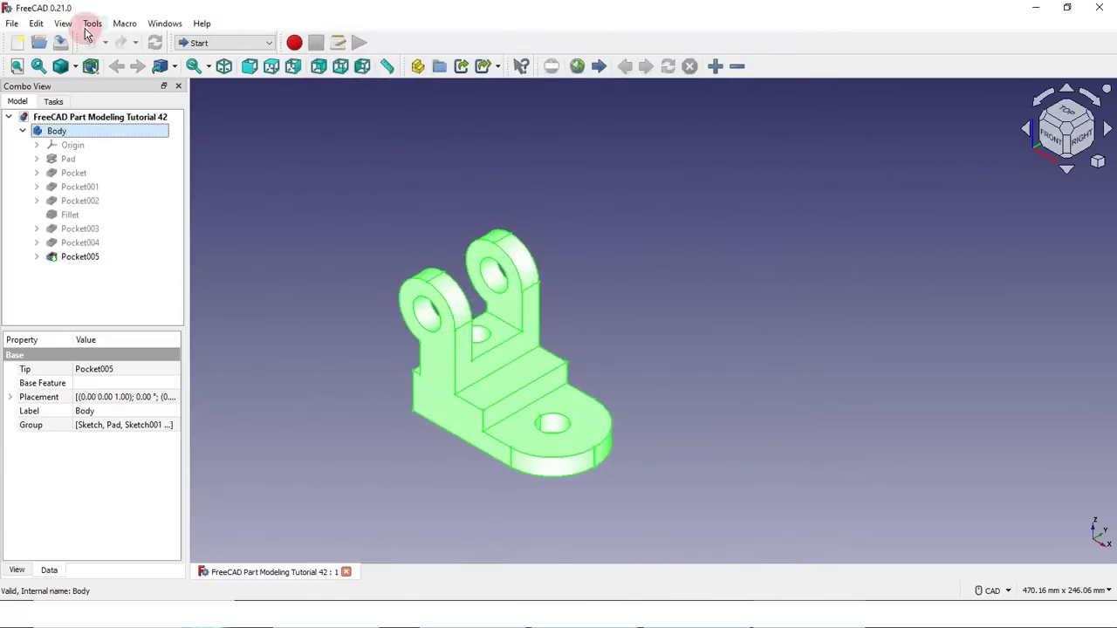
Look over the available macro and help commands, and clear the selection of Body
left_click(63, 23)
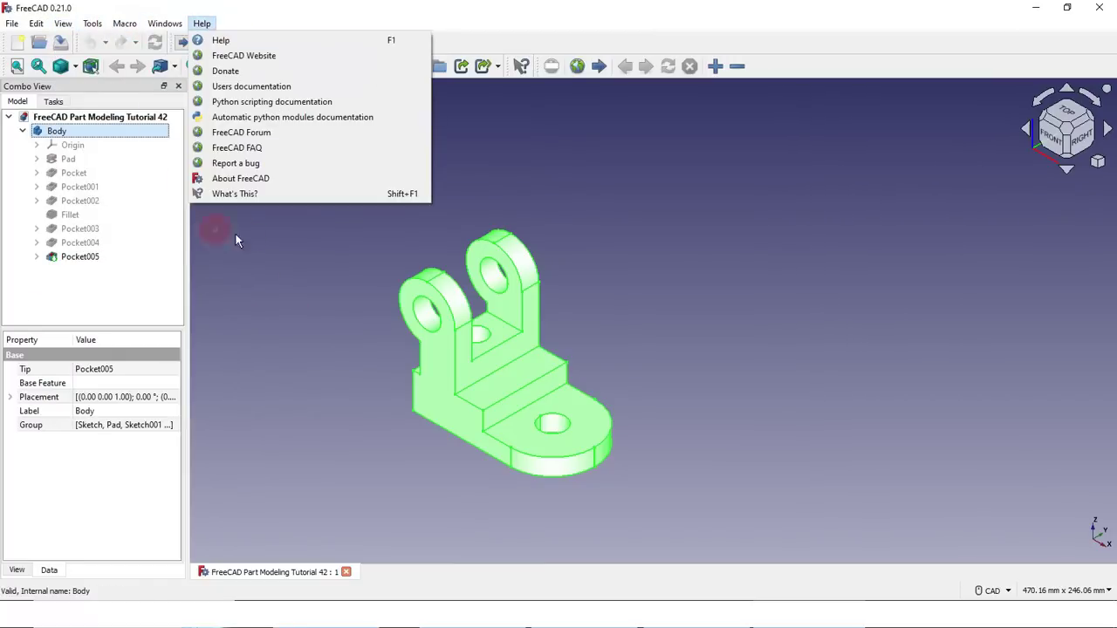
mouse_move(37, 24)
mouse_move(125, 24)
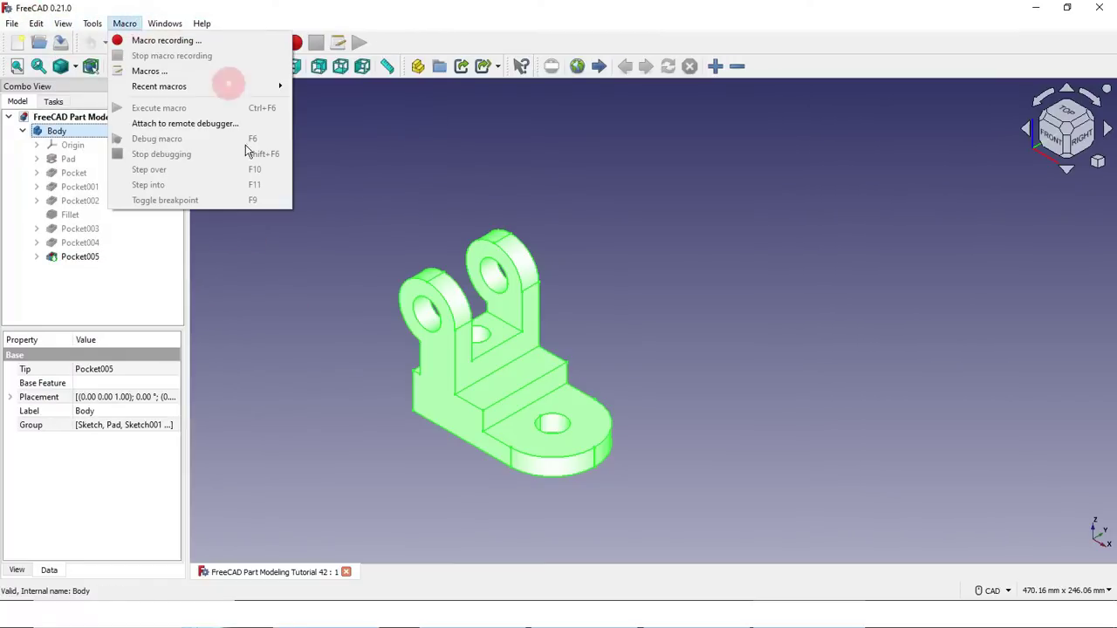
left_click(306, 286)
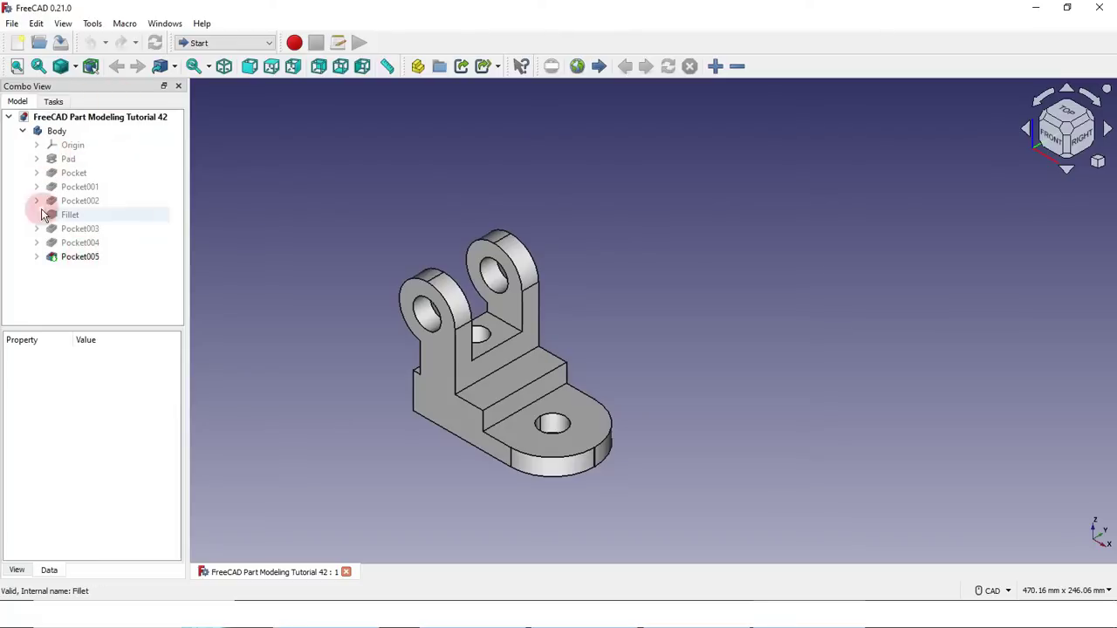
Expand Pad and each Pocket feature in the model tree to reveal the sketches beneath them
left_click(36, 160)
left_click(36, 187)
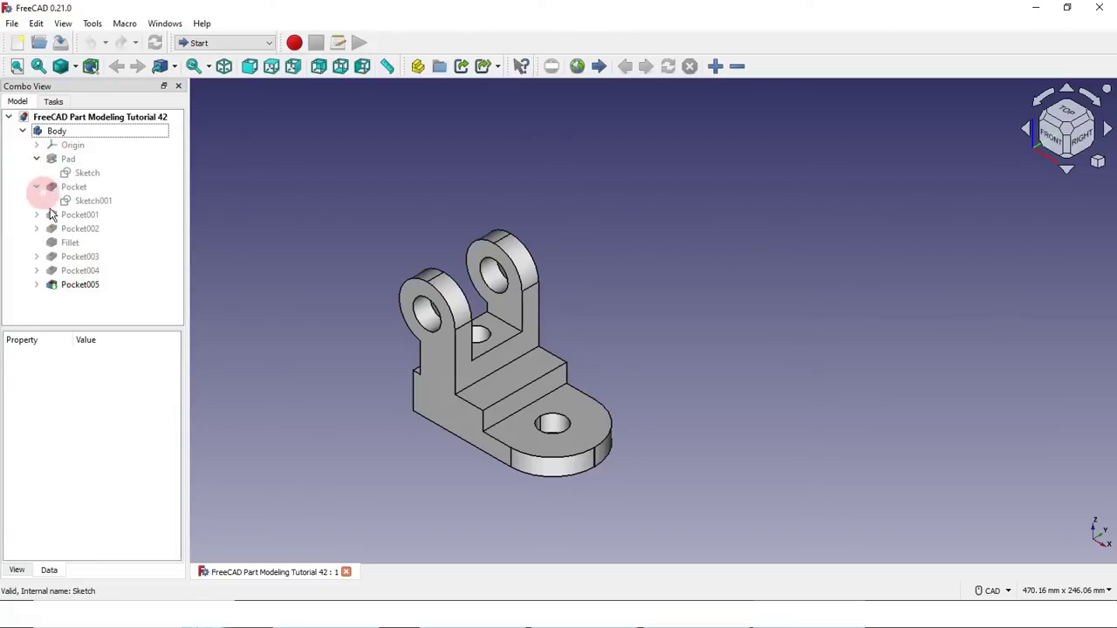
left_click(37, 215)
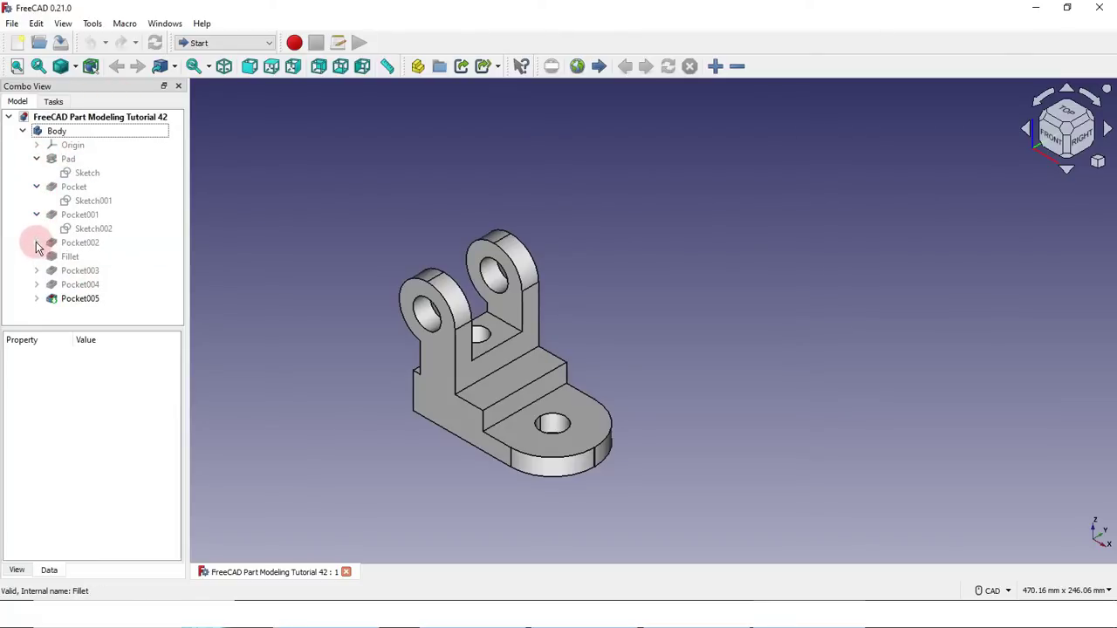
left_click(37, 247)
left_click(37, 284)
scroll(112, 190, "down", 1)
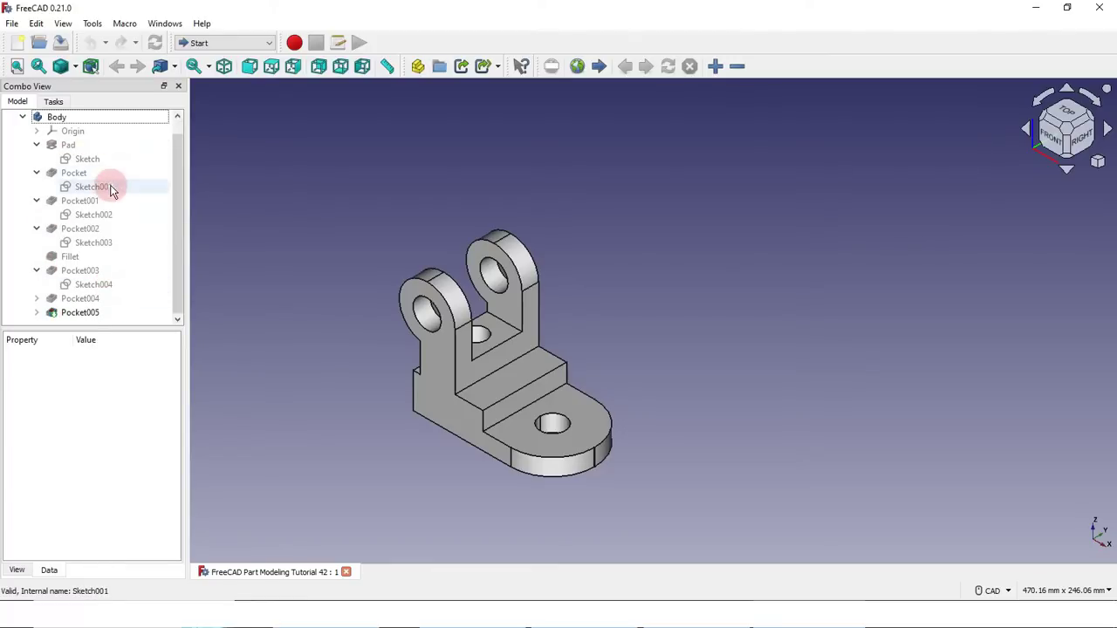
scroll(37, 305, "down", 1)
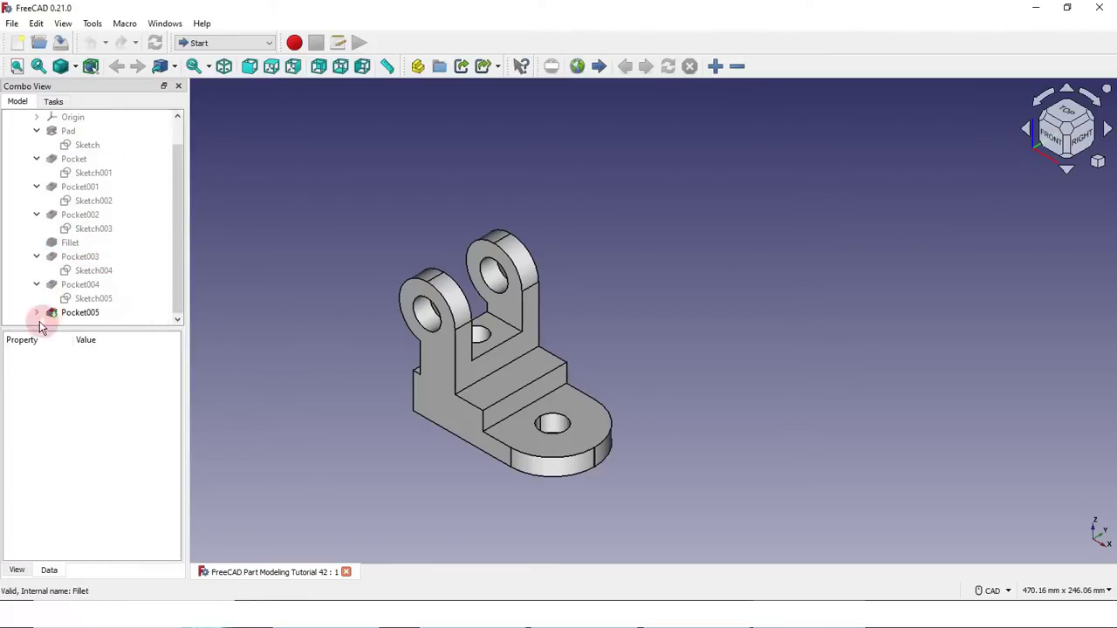
scroll(87, 174, "up", 2)
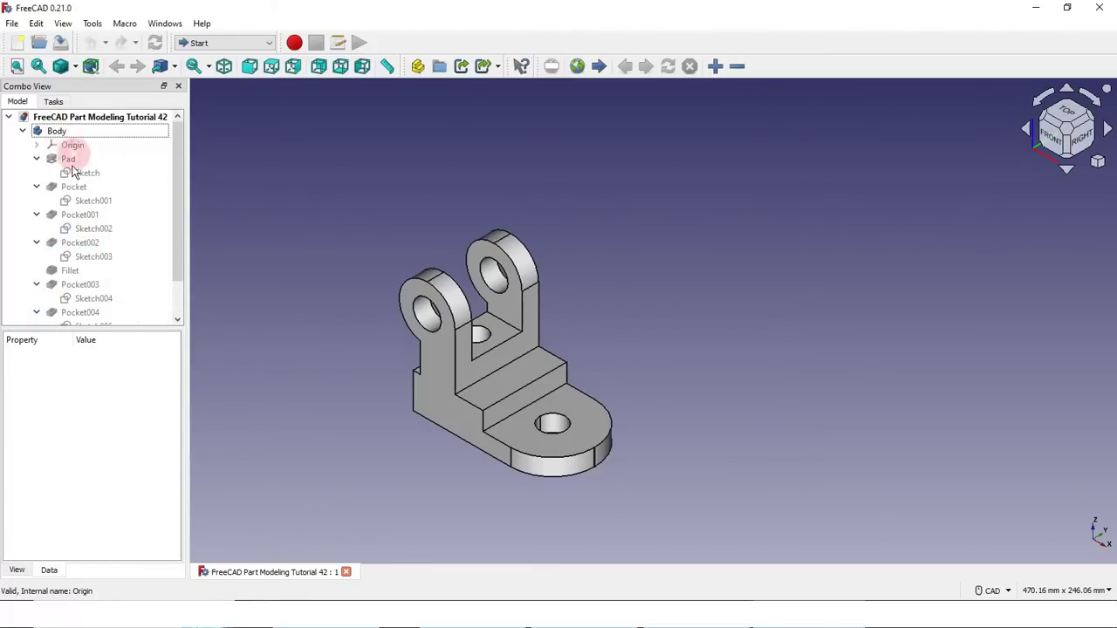
Make Pad, Pocket, Pocket001 and Pocket002 visible one after another to review the early modelling stages
left_click(75, 162)
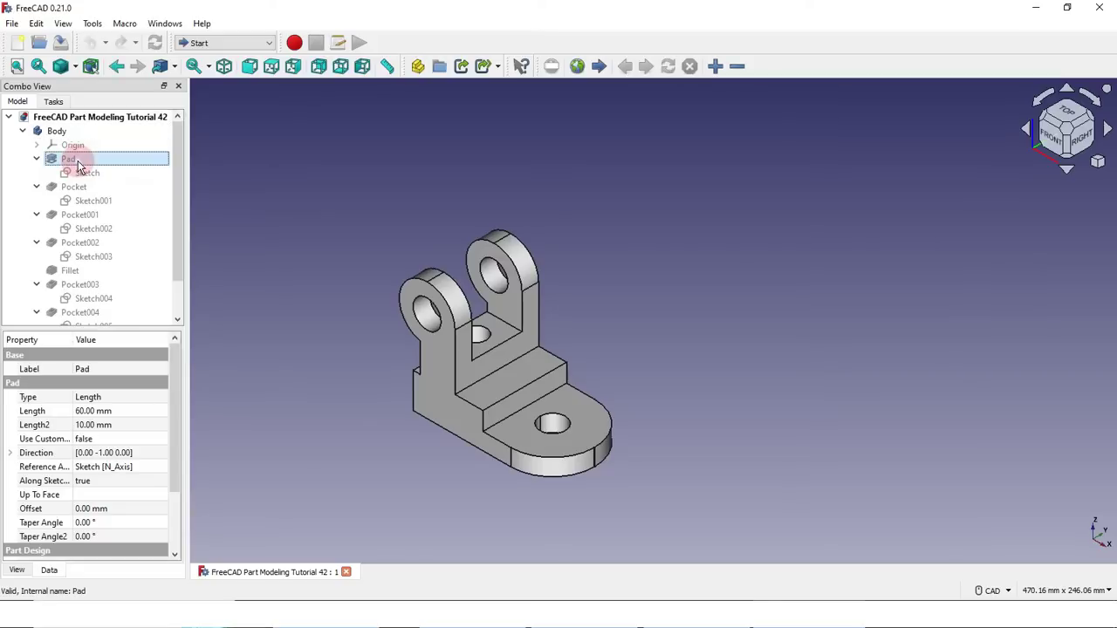
key("space")
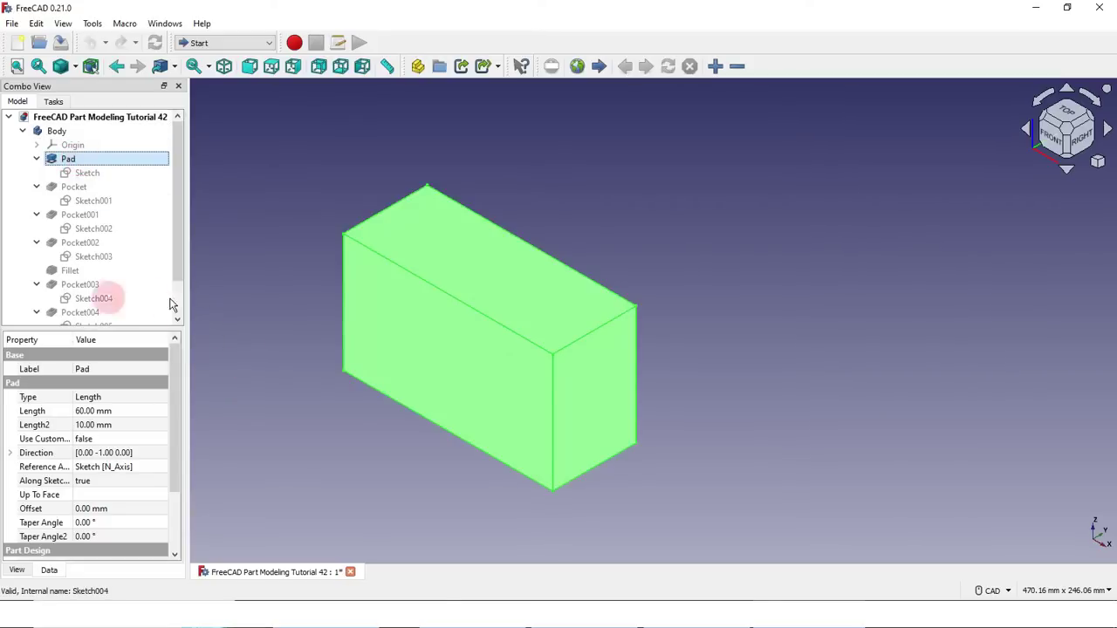
left_click(75, 188)
key("space")
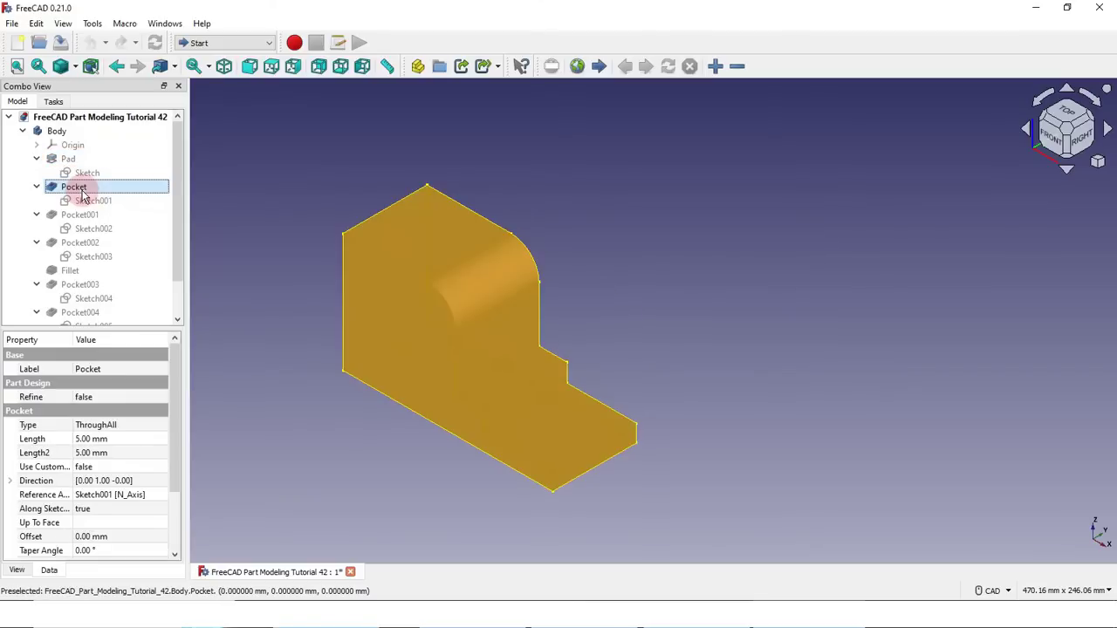
left_click(279, 397)
left_click(79, 216)
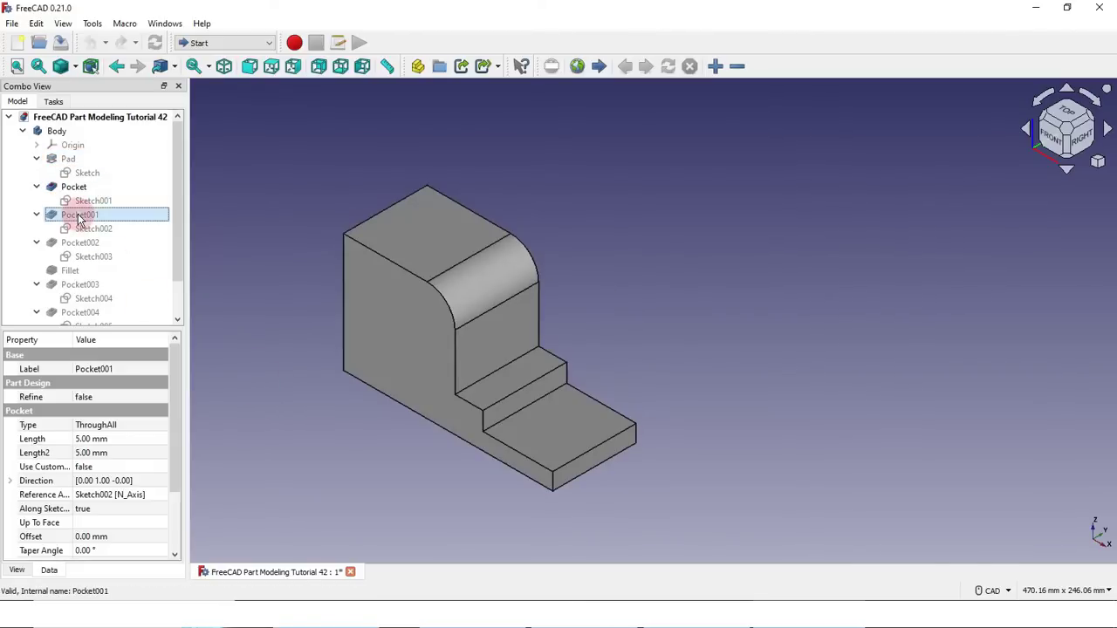
key("space")
left_click(365, 377)
left_click(79, 243)
key("space")
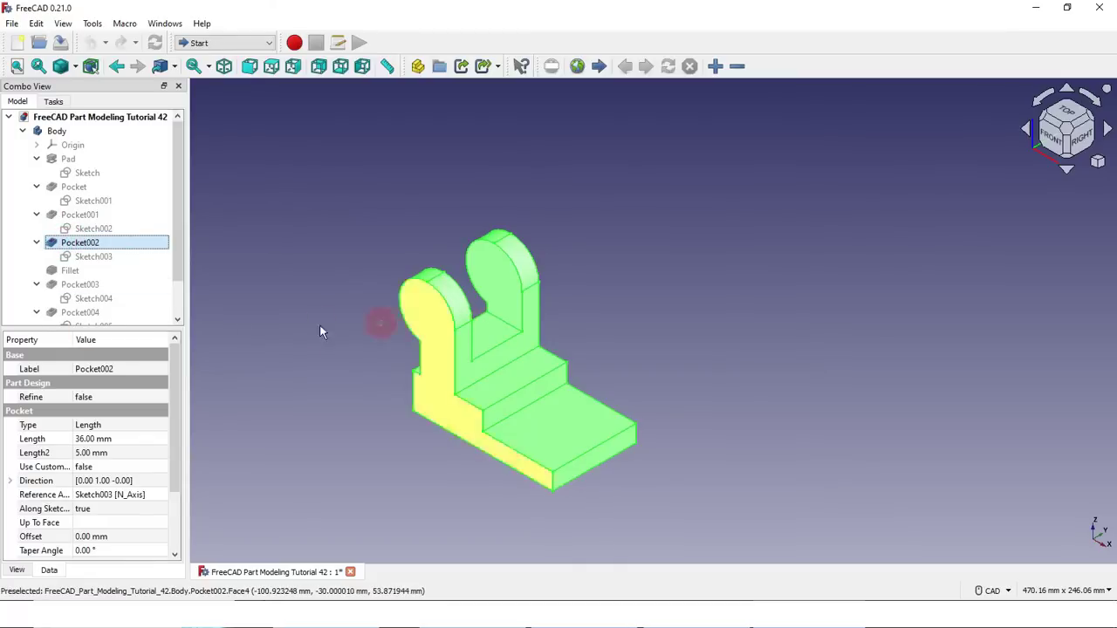
Make Fillet, Pocket003, Pocket004 and Pocket005 visible in turn to review the remaining modelling stages, and clear the selection
left_click(69, 272)
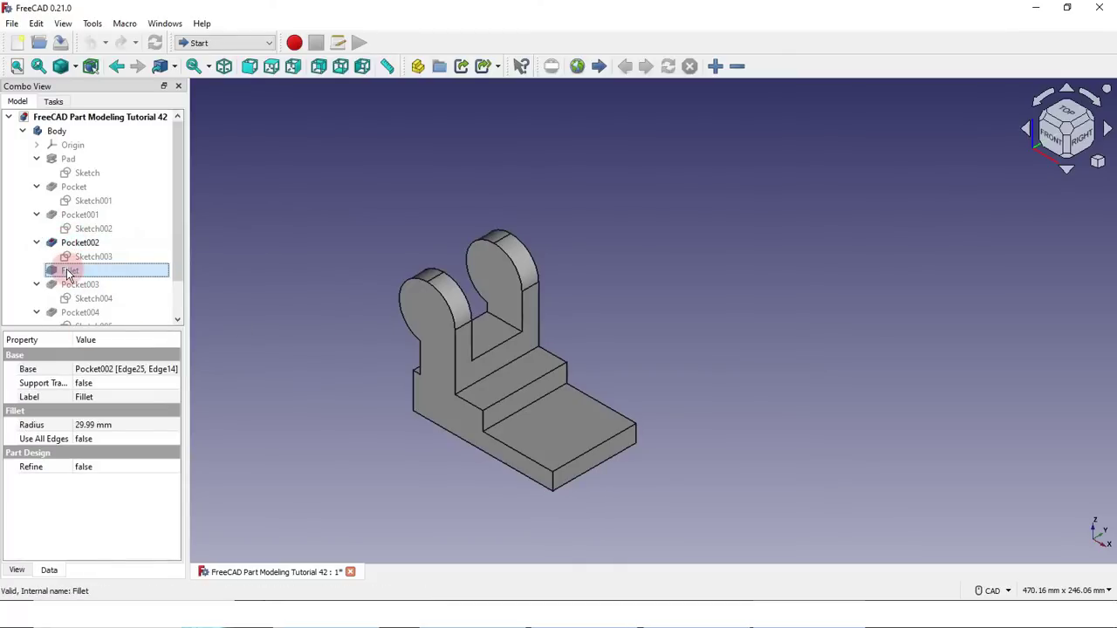
key("space")
left_click(100, 286)
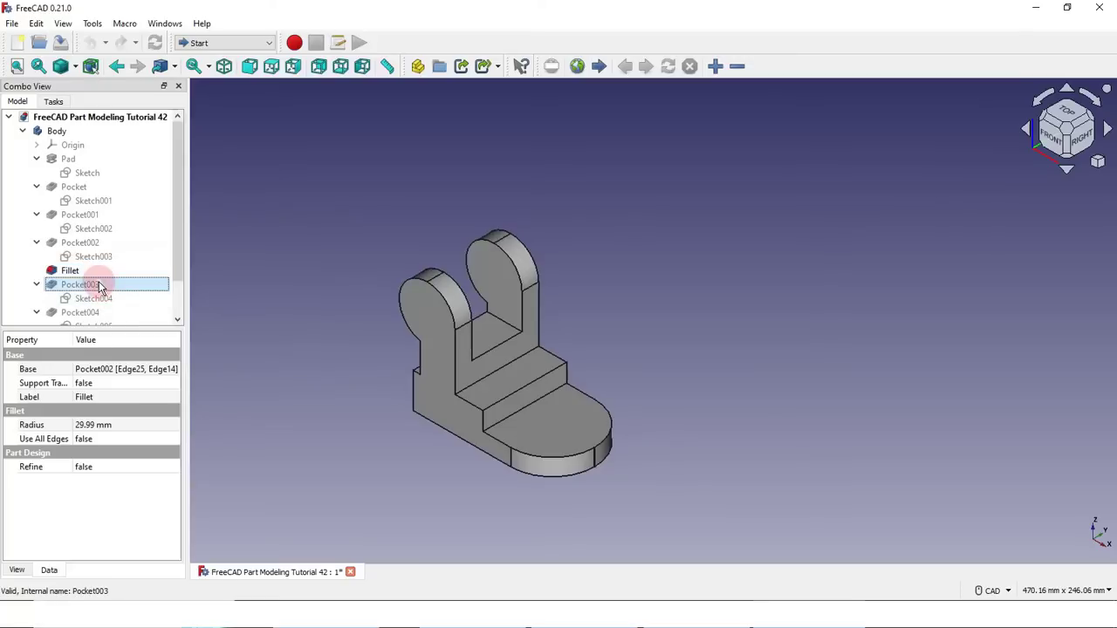
key("space")
scroll(105, 270, "down", 1)
left_click(81, 271)
key("space")
left_click(96, 300)
key("space")
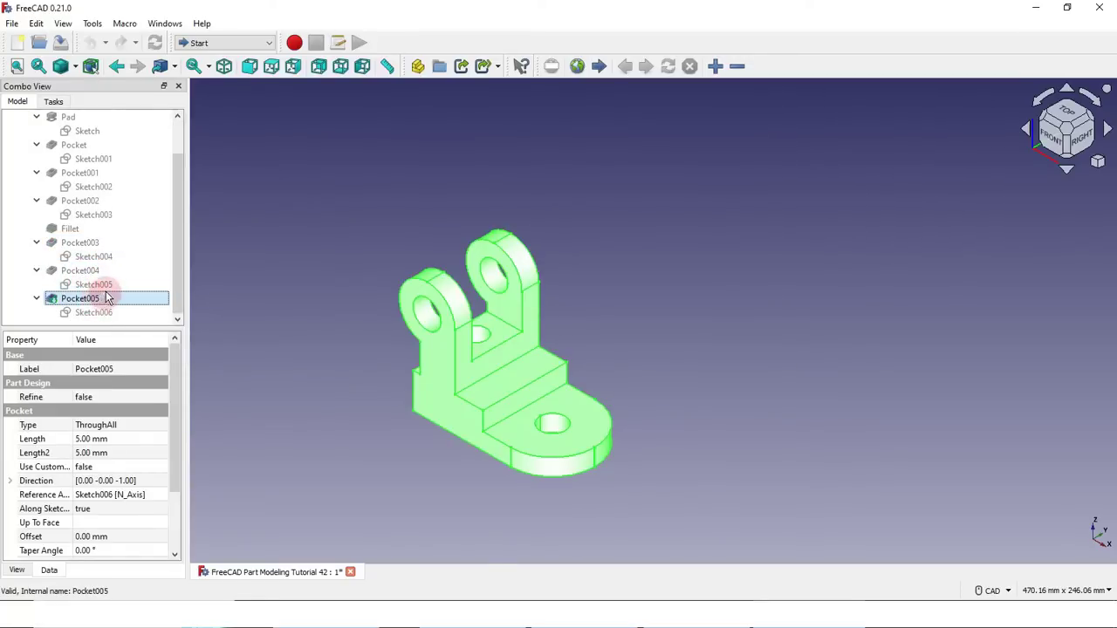
left_click(394, 350)
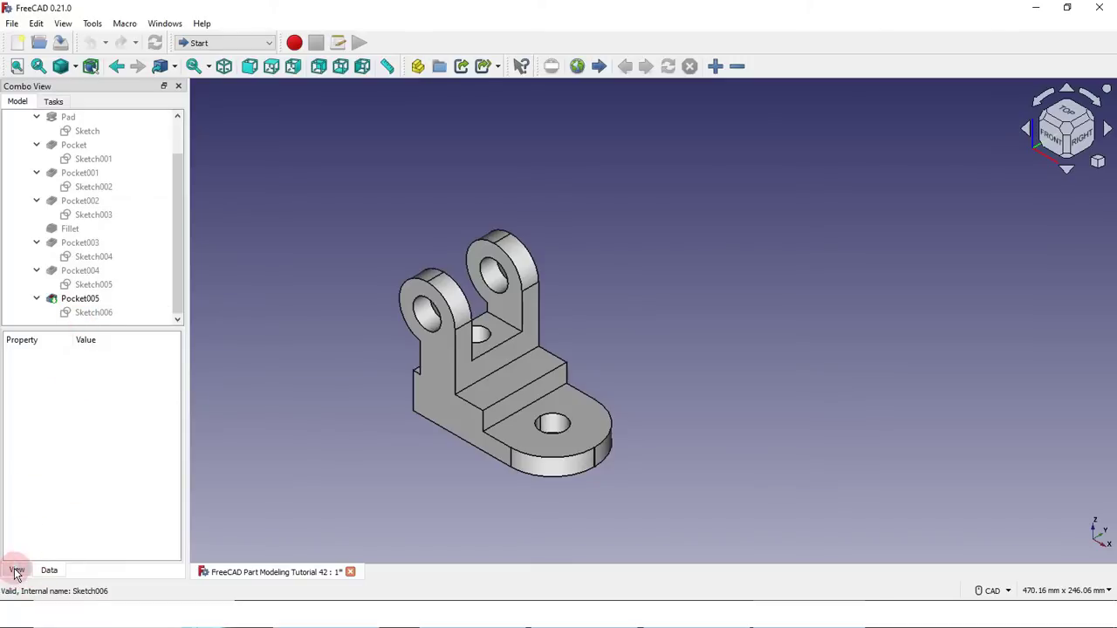
Make Pad the visible feature and examine its display and selection properties
scroll(78, 197, "up", 1)
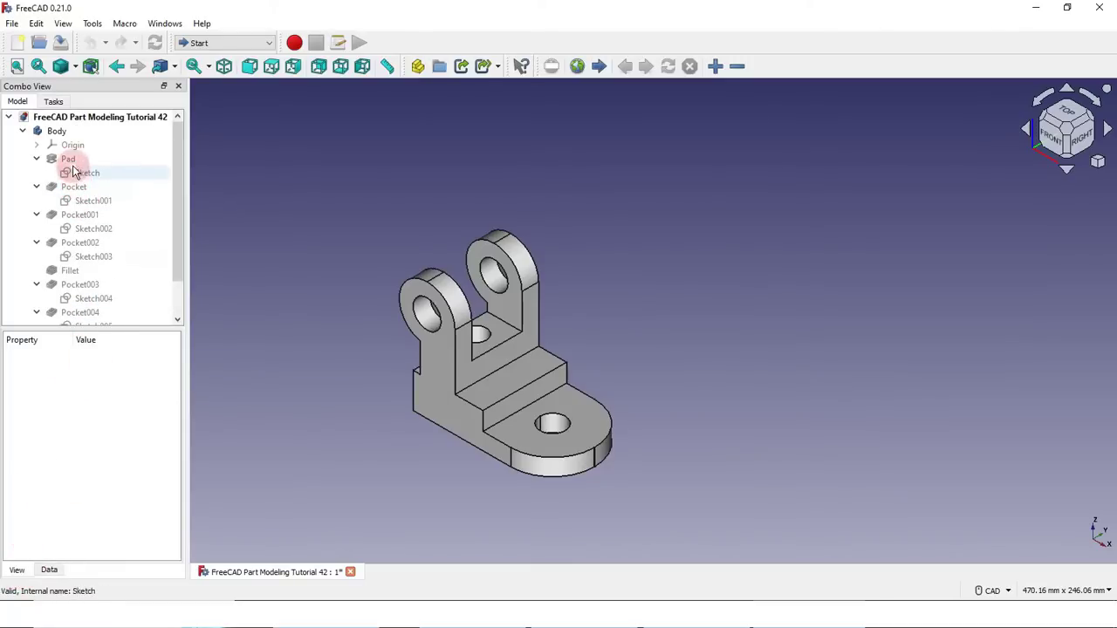
left_click(73, 163)
key("space")
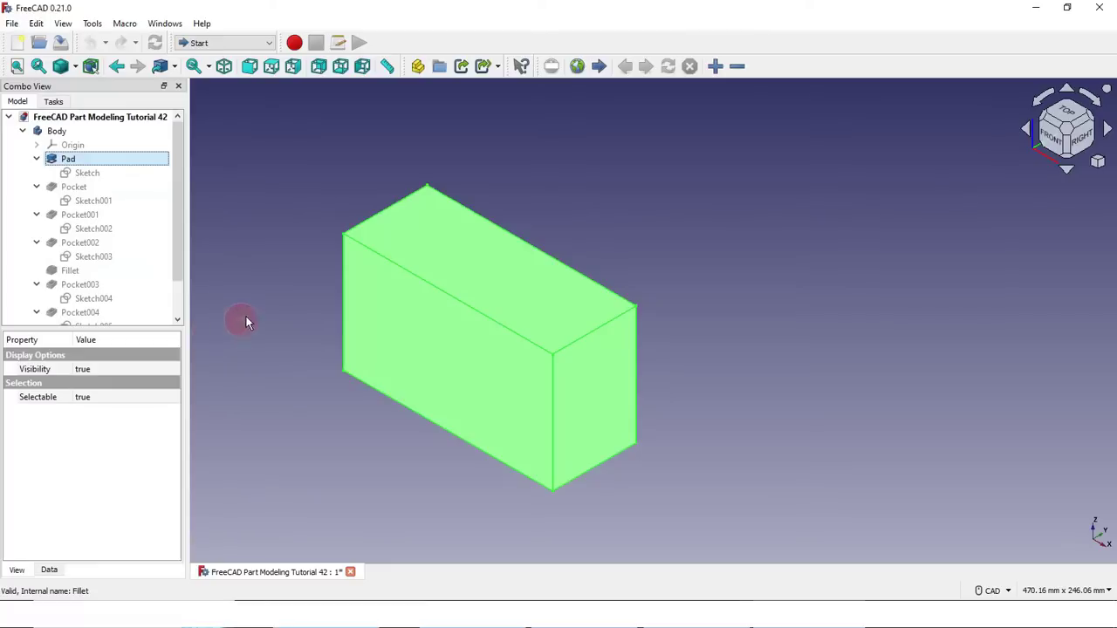
left_click(216, 192)
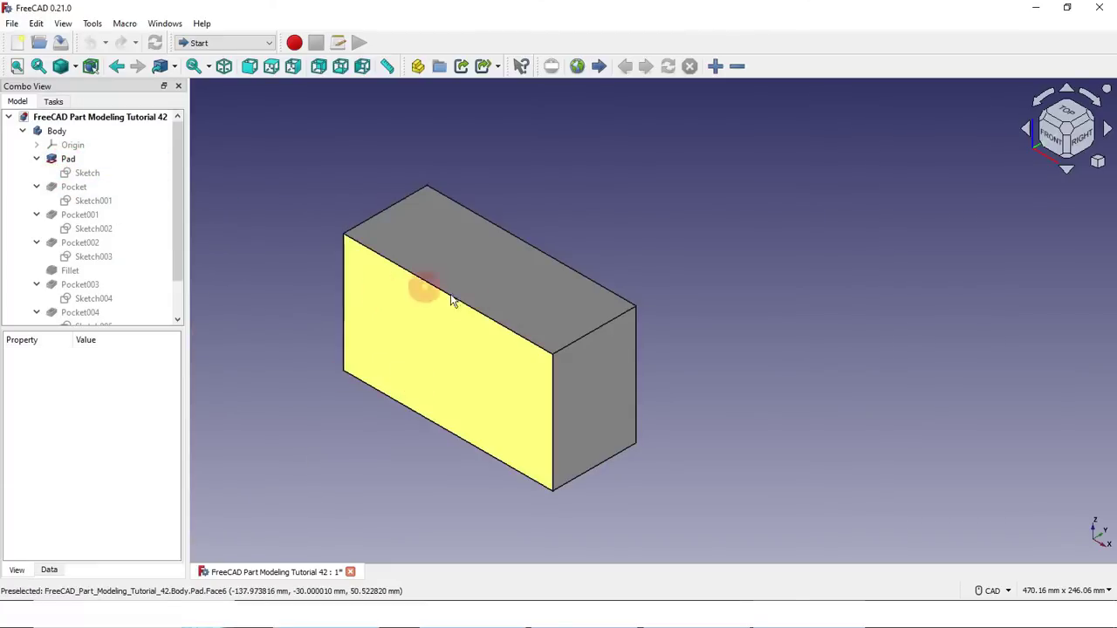
left_click(68, 159)
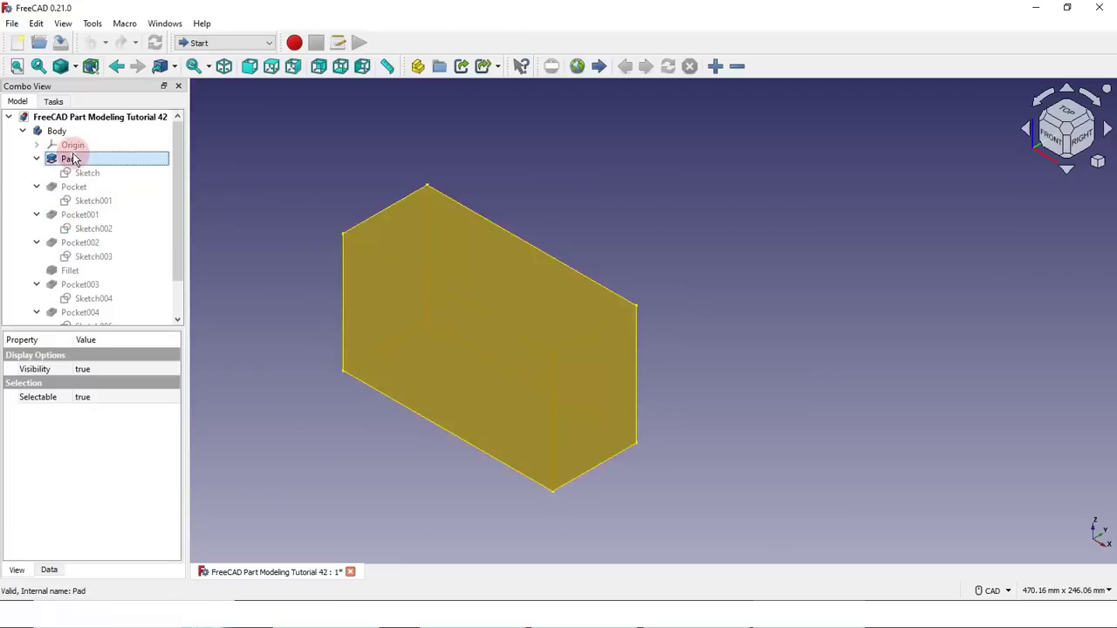
left_click(63, 350)
Examine Pad's data properties in an enlarged property area with a wider name column, and open its Length for editing
left_click(49, 571)
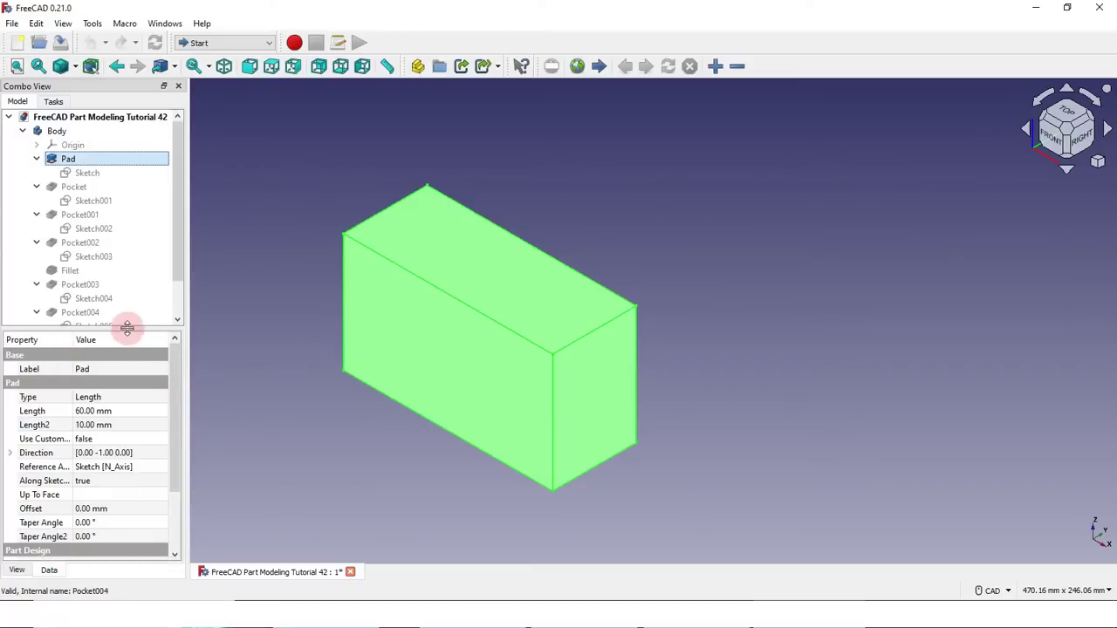
left_click_drag(128, 327, 129, 185)
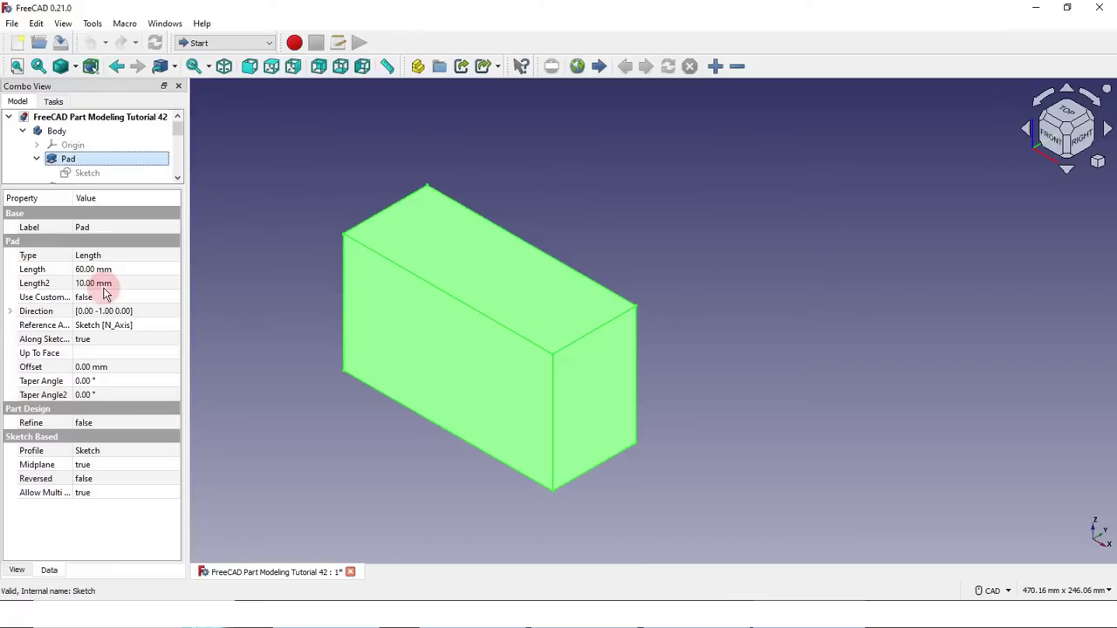
left_click_drag(73, 198, 101, 198)
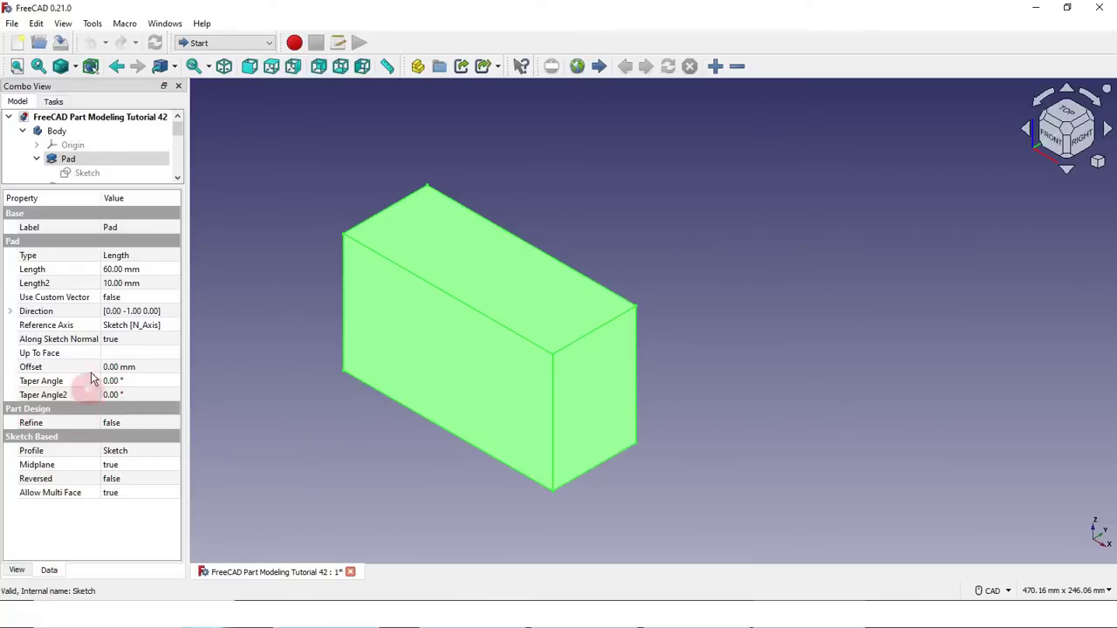
left_click(129, 271)
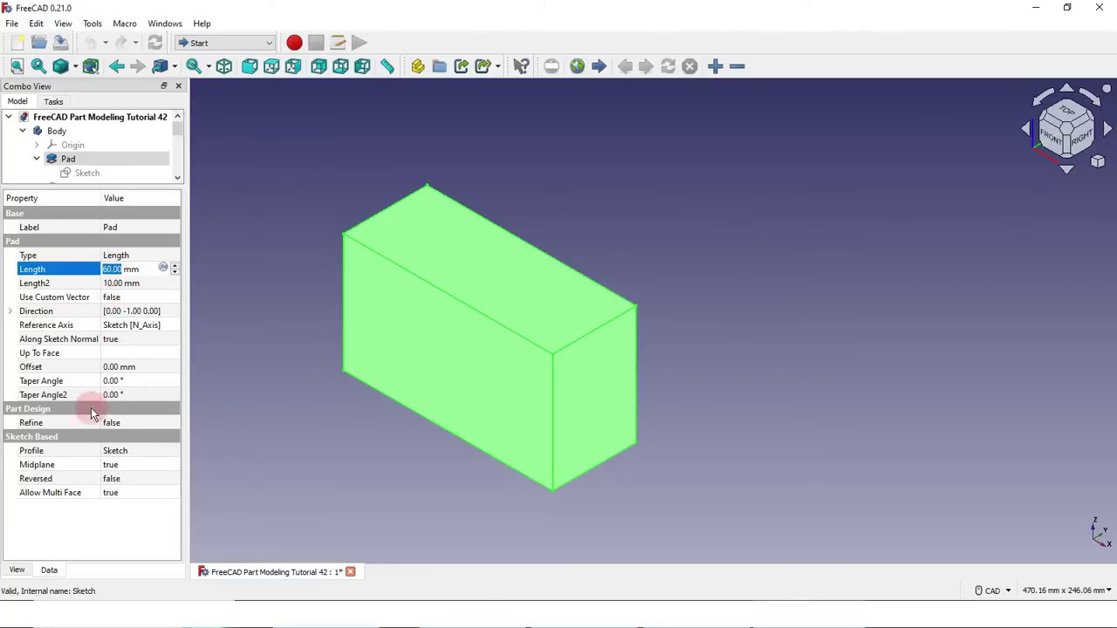
Compare Pad's view and data properties, and enlarge the model tree area again
left_click(16, 572)
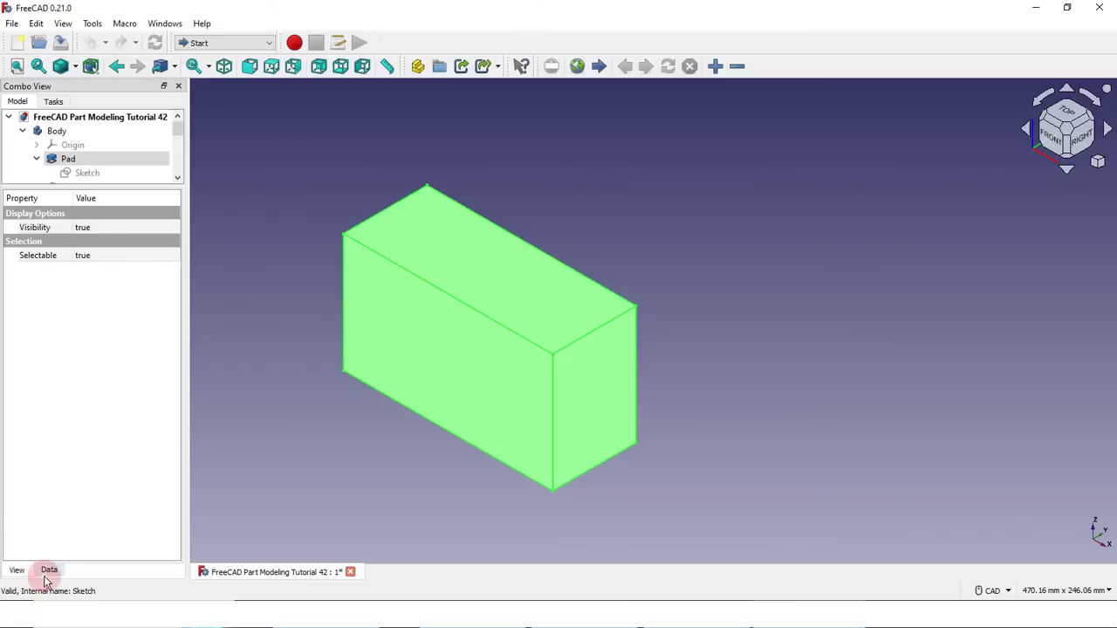
left_click(45, 574)
left_click(21, 573)
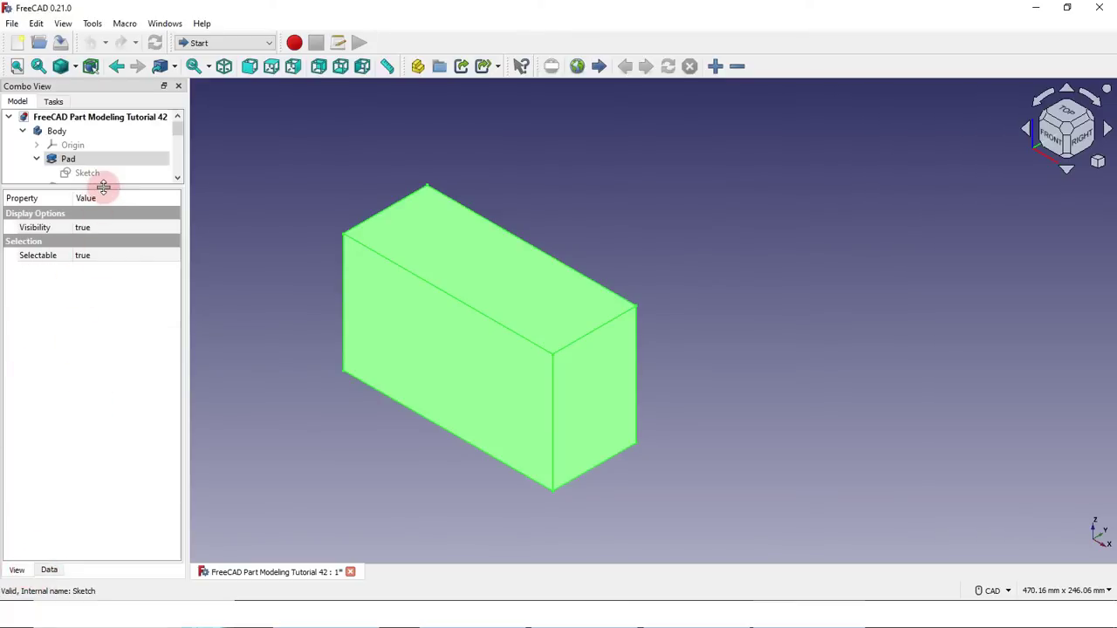
left_click_drag(102, 186, 109, 343)
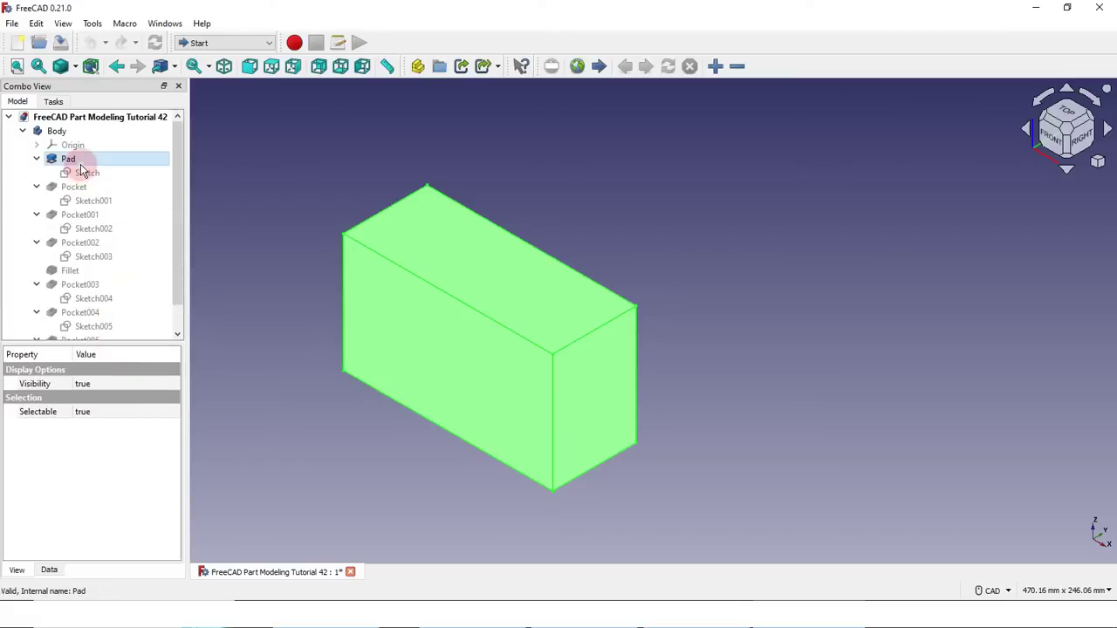
Make Pocket the visible feature, examine its data properties, and clear the selection
left_click(83, 190)
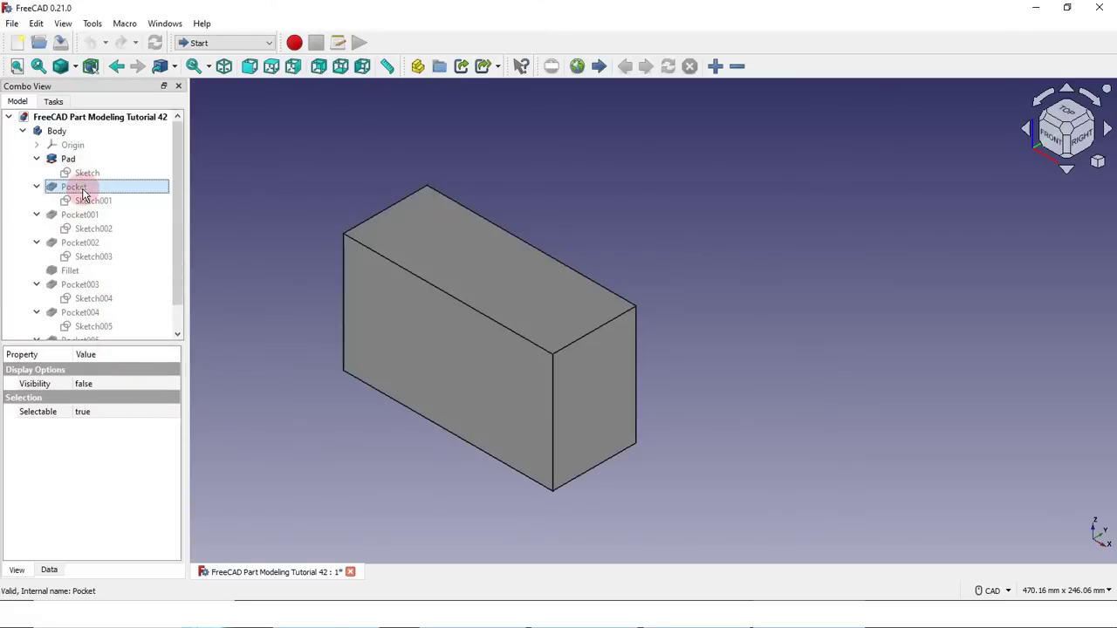
key("space")
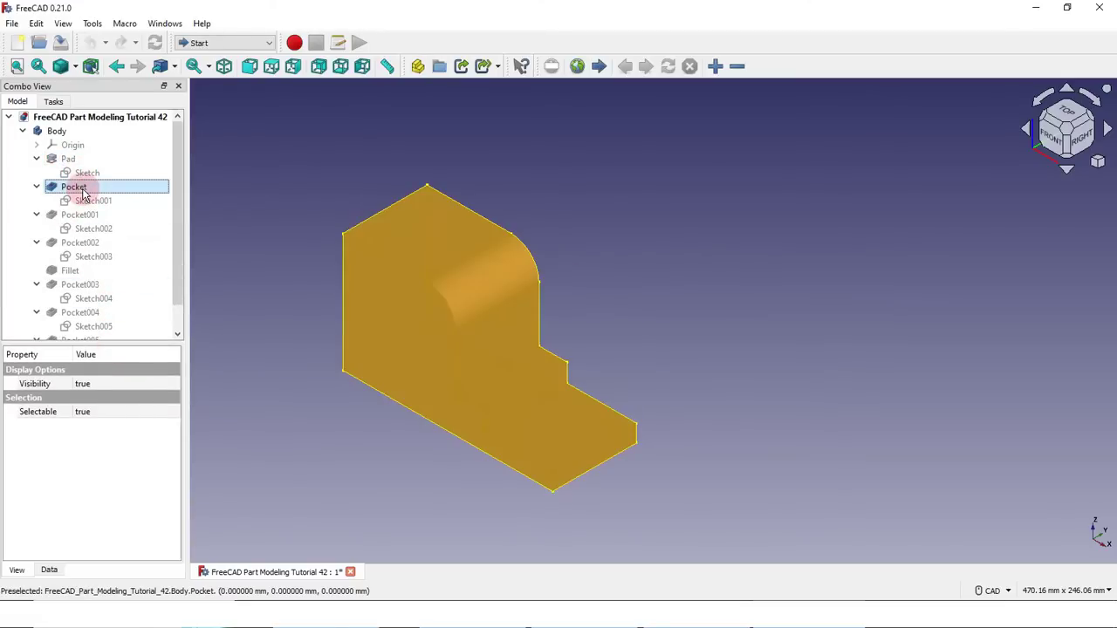
left_click(48, 571)
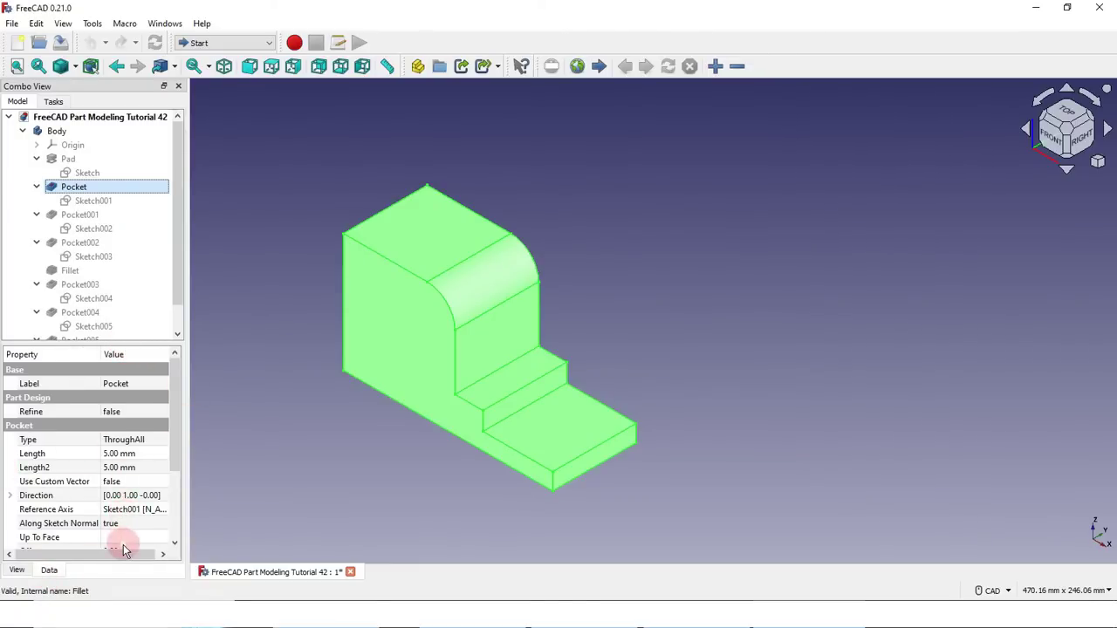
left_click(251, 423)
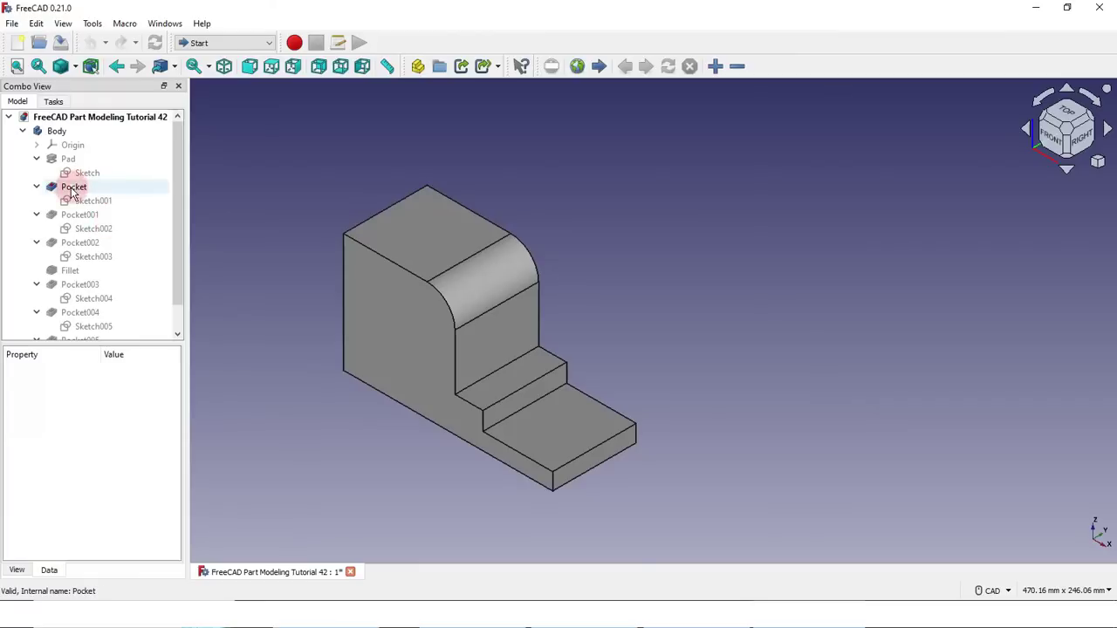
Look at Pocket's editing parameters, cancel without changes, and return to the model tree
left_click(73, 187)
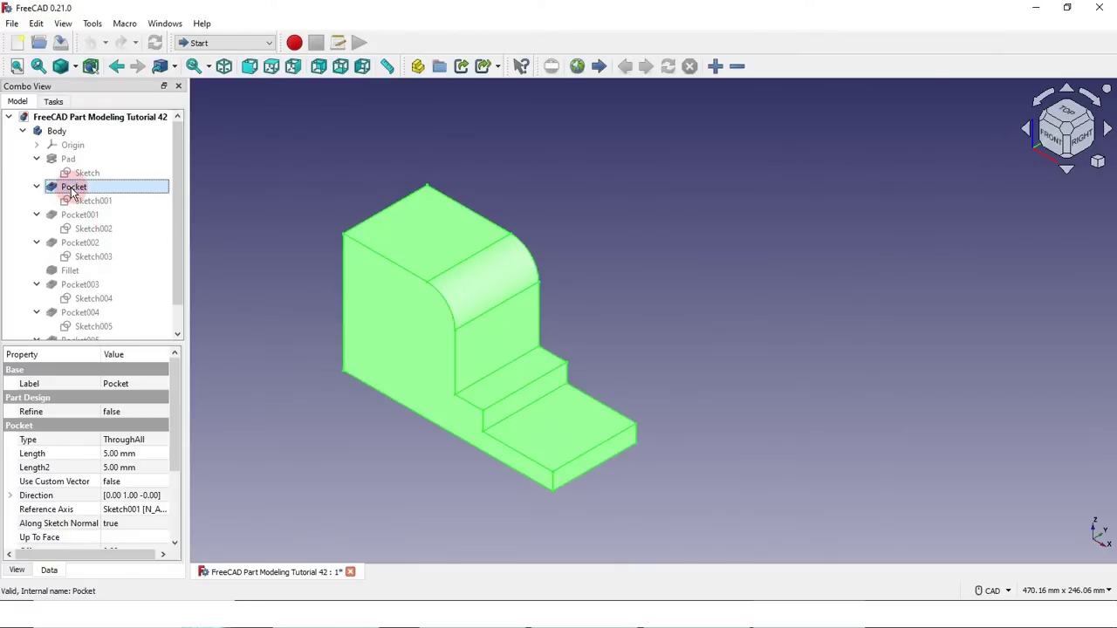
double_click(74, 187)
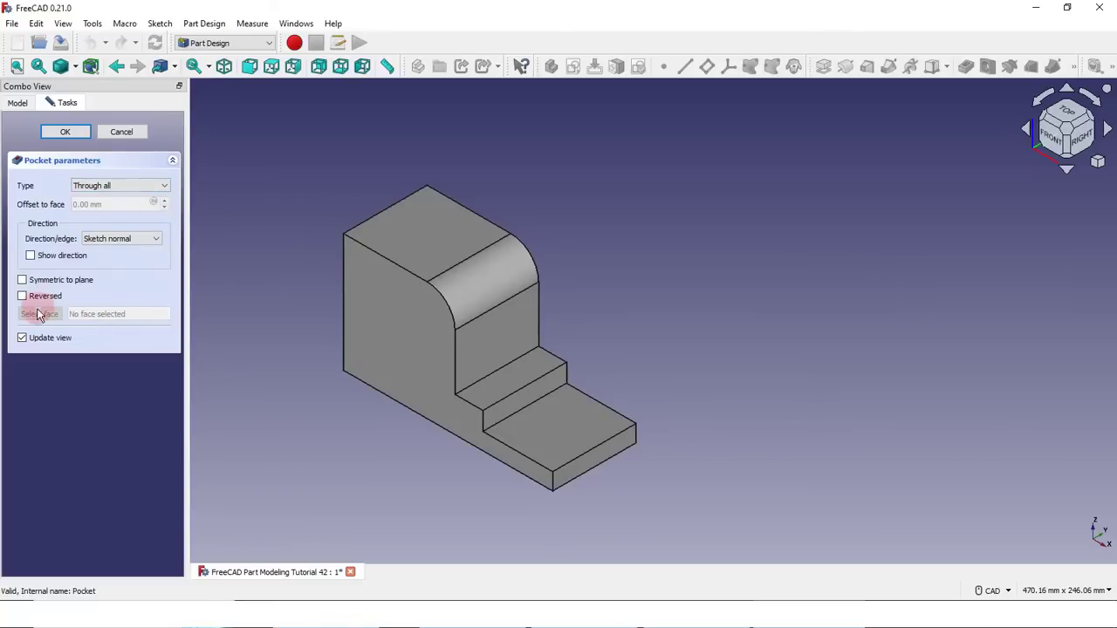
left_click(119, 132)
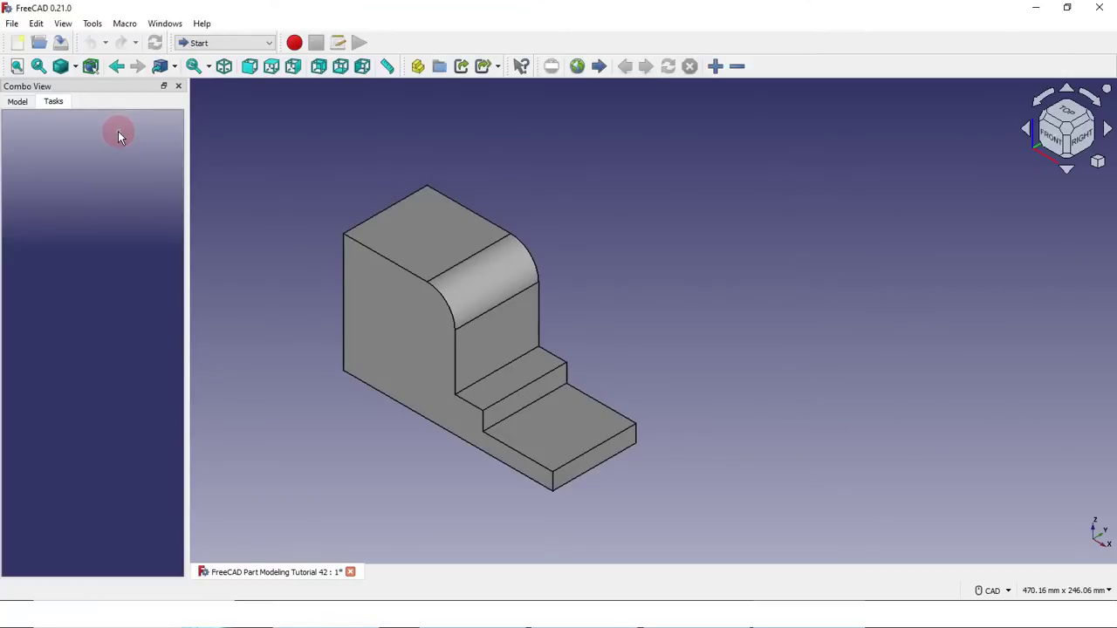
left_click(18, 103)
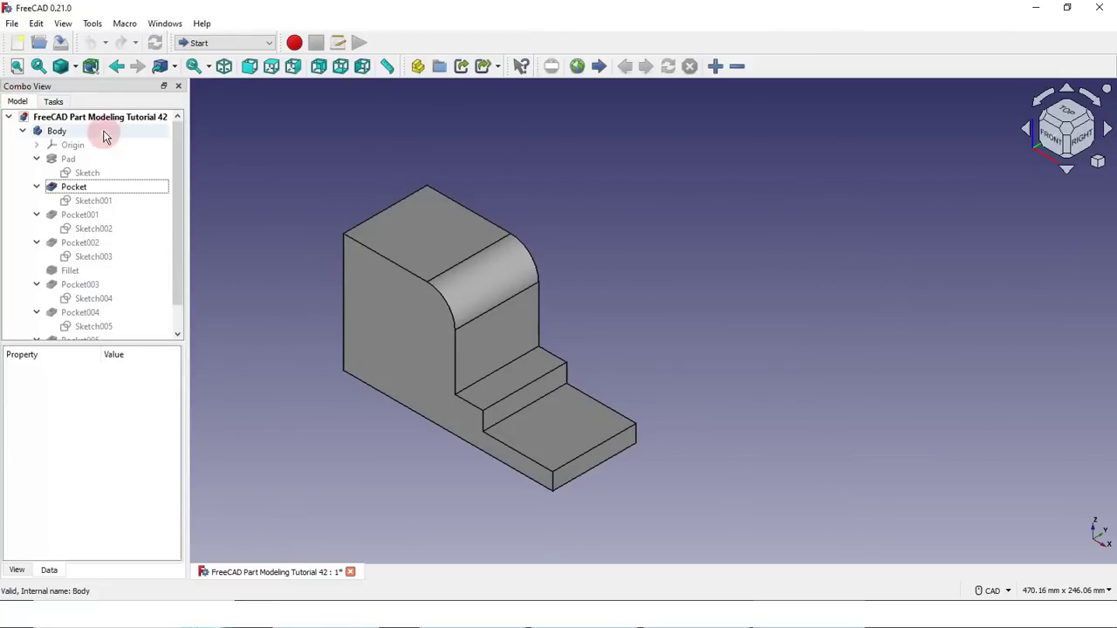
Make Pocket005 visible to display the finished part again
scroll(105, 294, "down", 1)
left_click(82, 312)
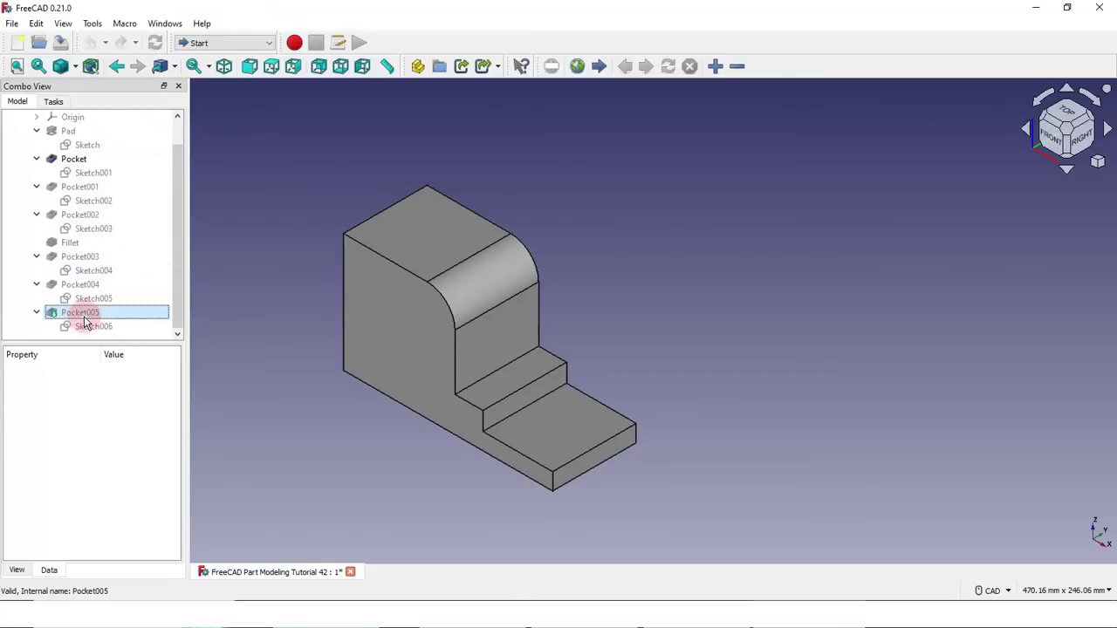
key("space")
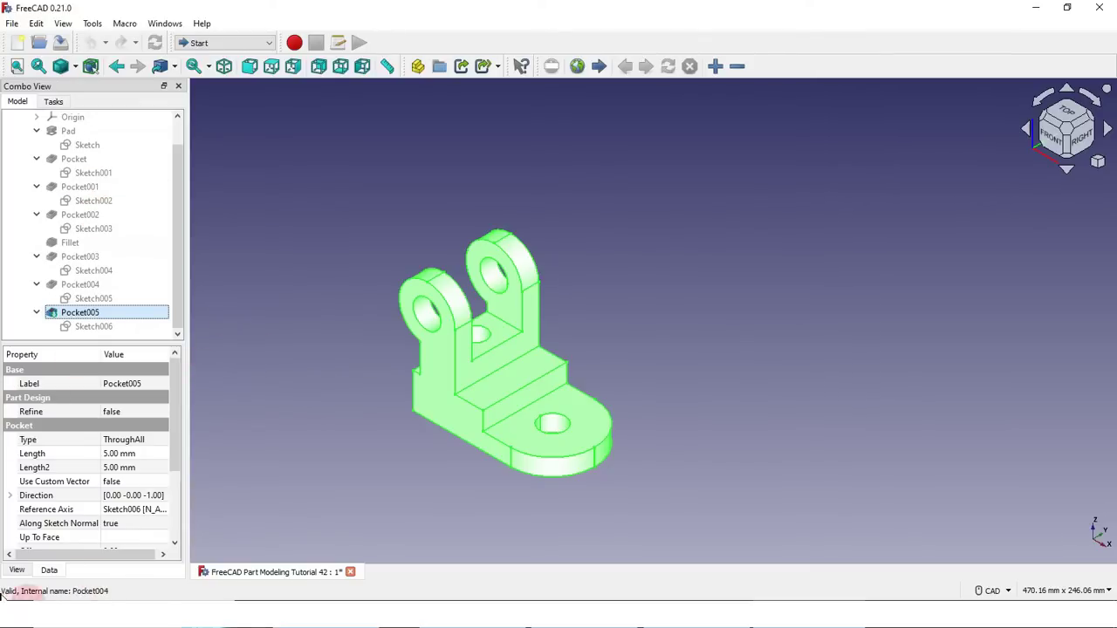
Show the Python console, dock it on the opposite side of the 3D view from the Combo View, and review its logged commands
left_click_drag(156, 343, 155, 315)
right_click(890, 58)
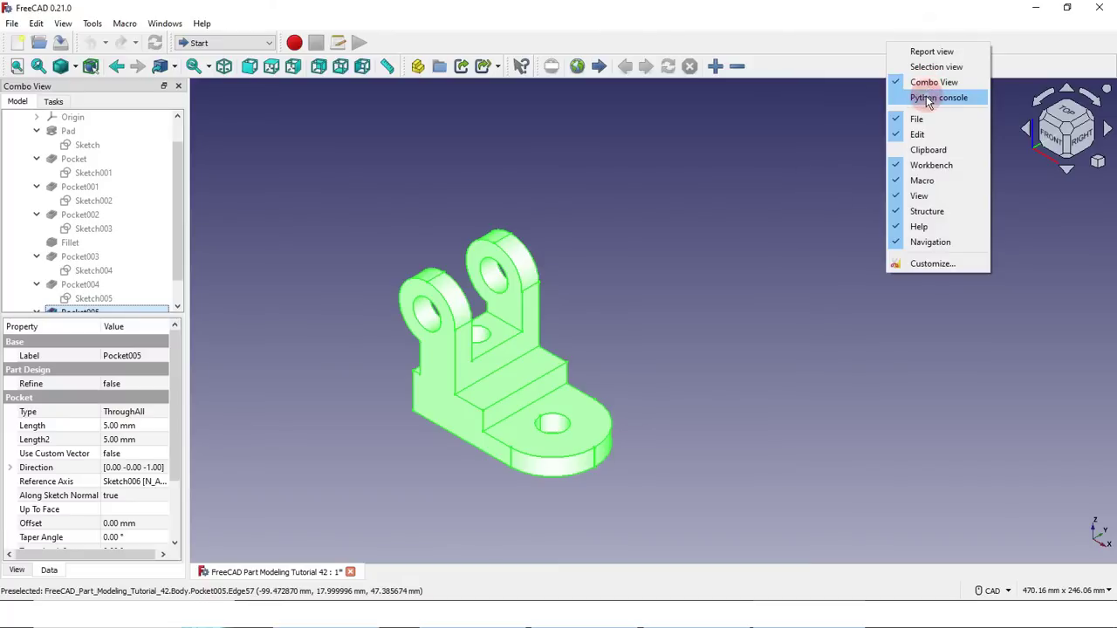
left_click(929, 97)
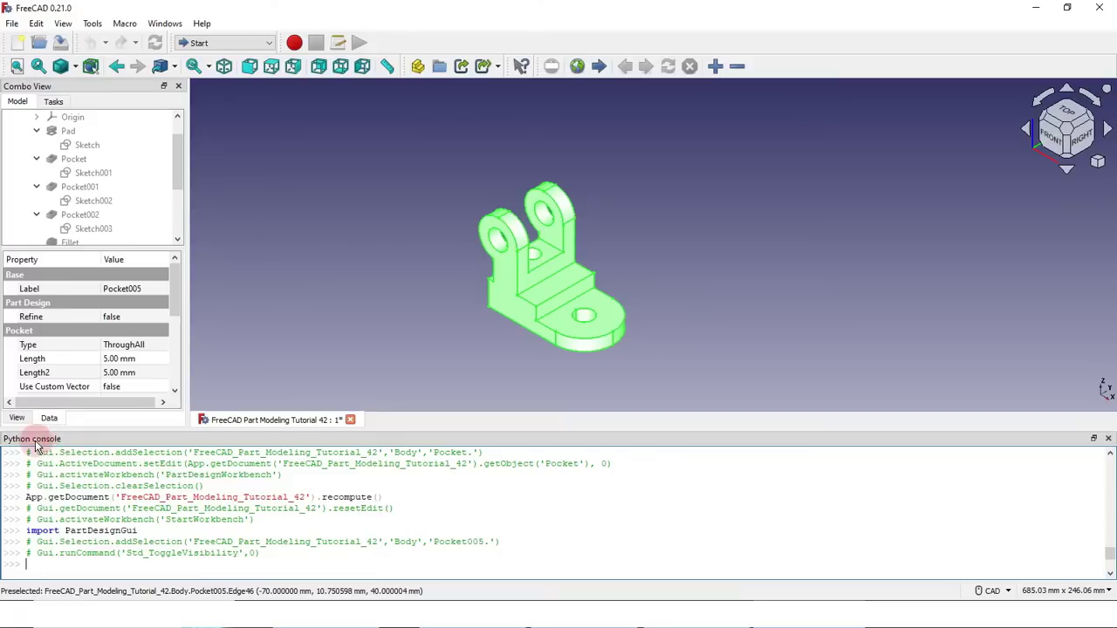
left_click_drag(35, 446, 1060, 183)
scroll(1005, 366, "down", 10)
left_click(1005, 412)
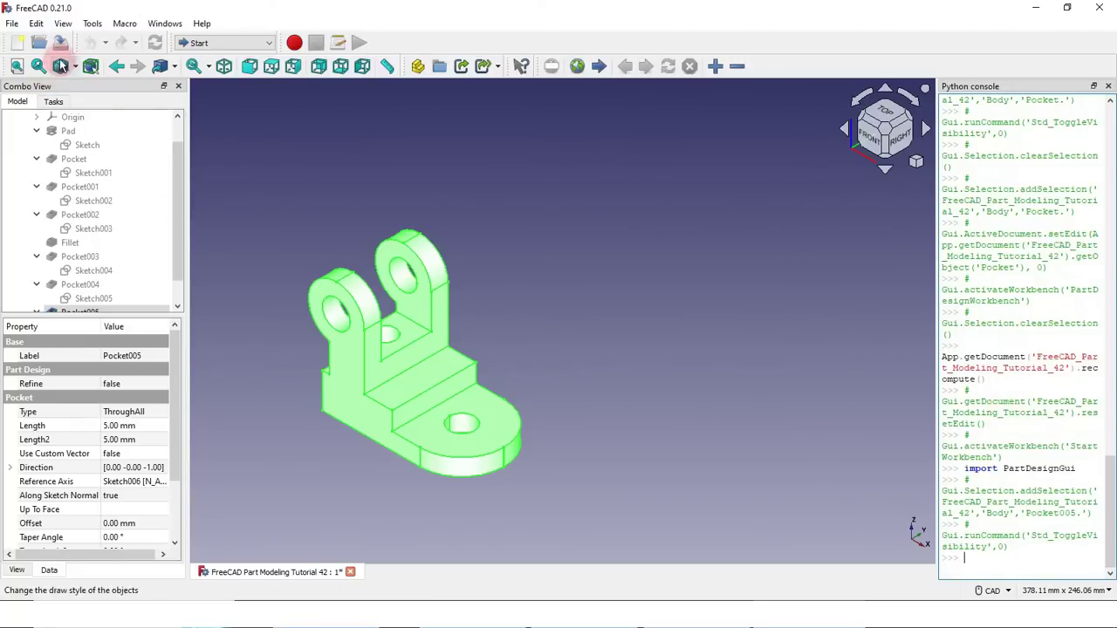
left_click(847, 395)
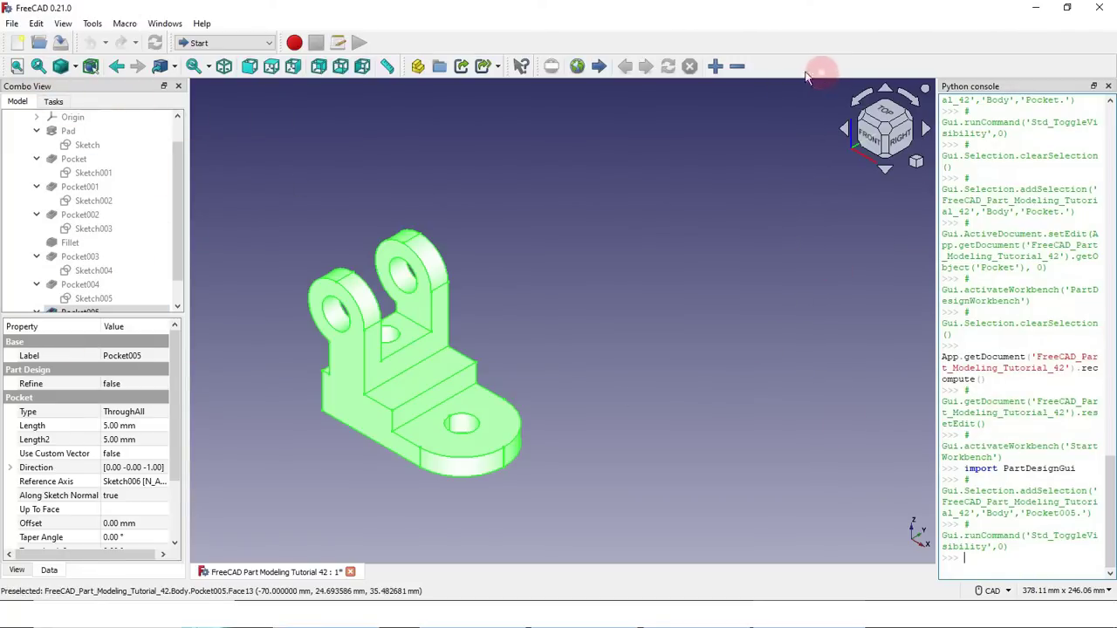
Enlarge the model tree area, clear the Pocket005 selection, and hide the Python console
left_click_drag(118, 312, 112, 378)
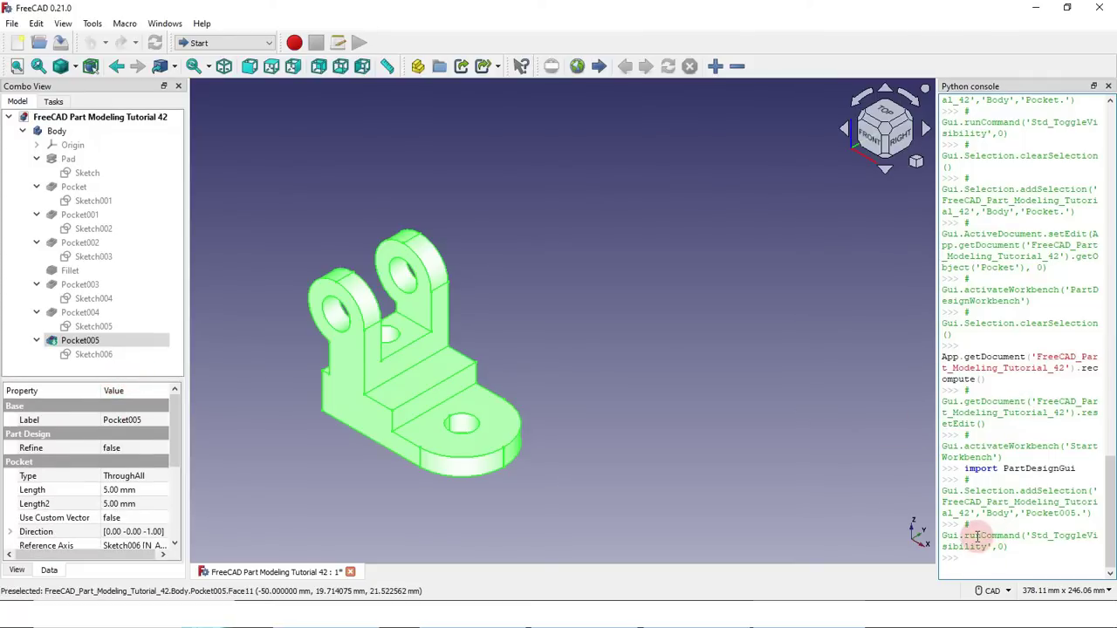
left_click(776, 486)
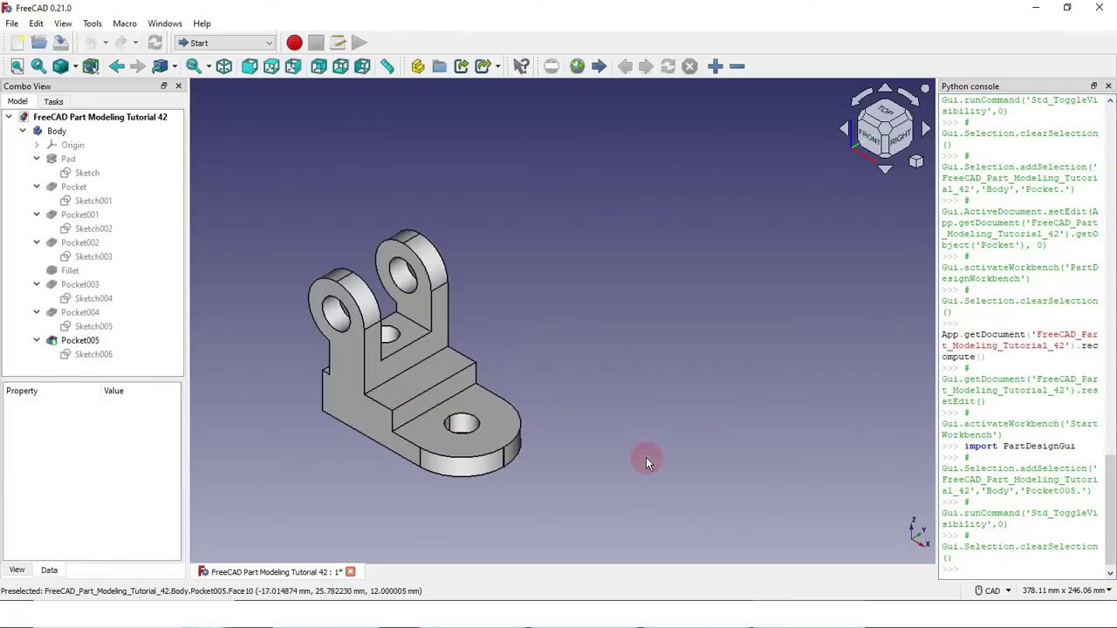
scroll(724, 436, "down", 2)
scroll(523, 432, "up", 4)
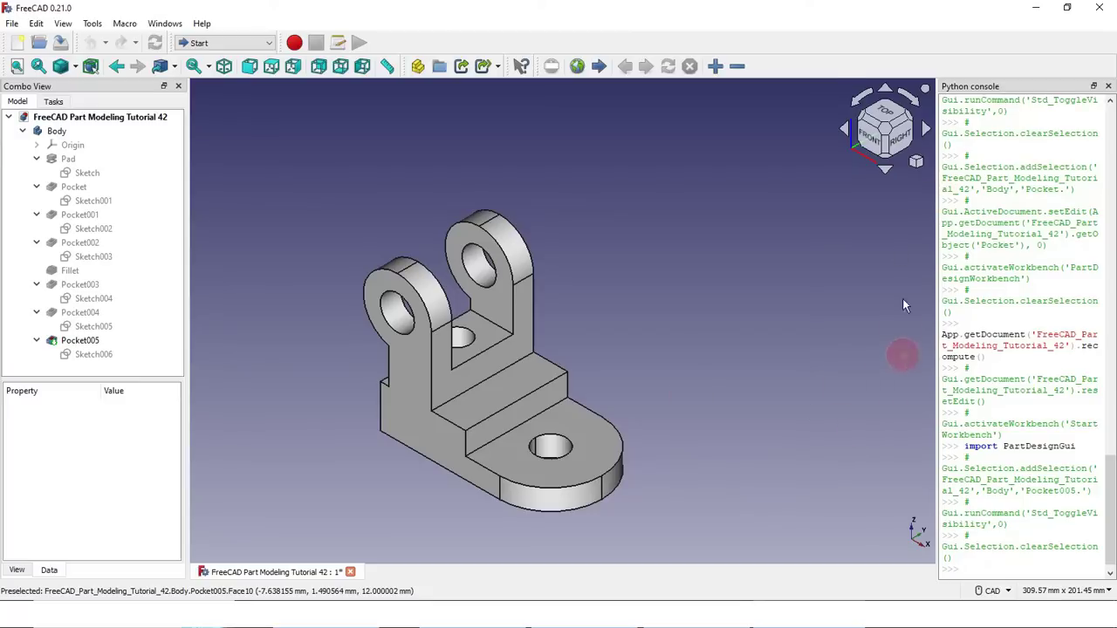
right_click(821, 66)
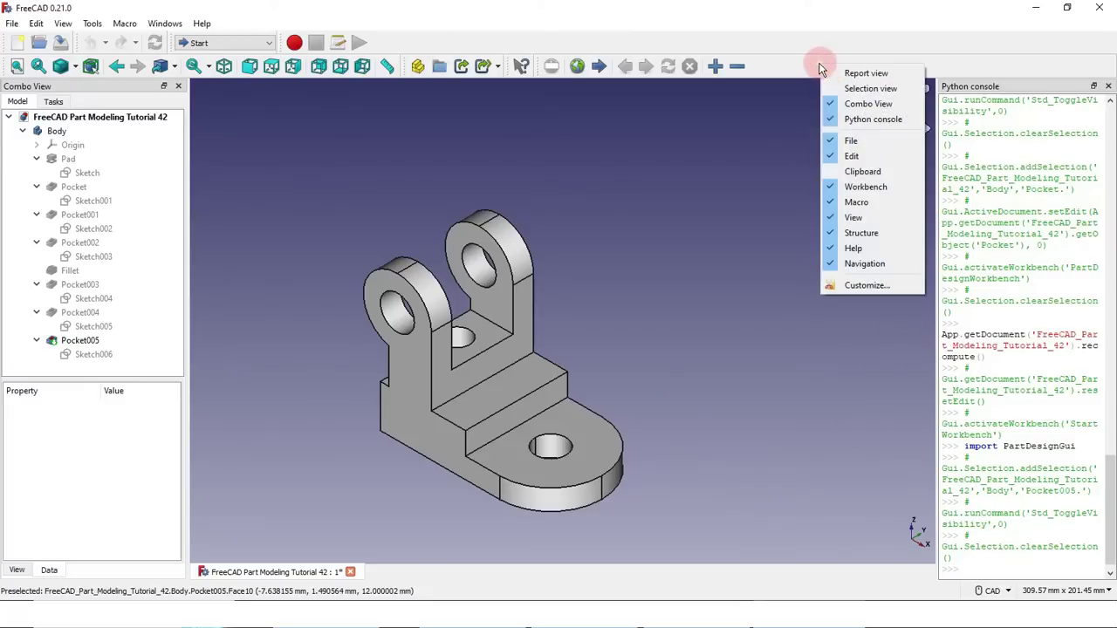
left_click(833, 119)
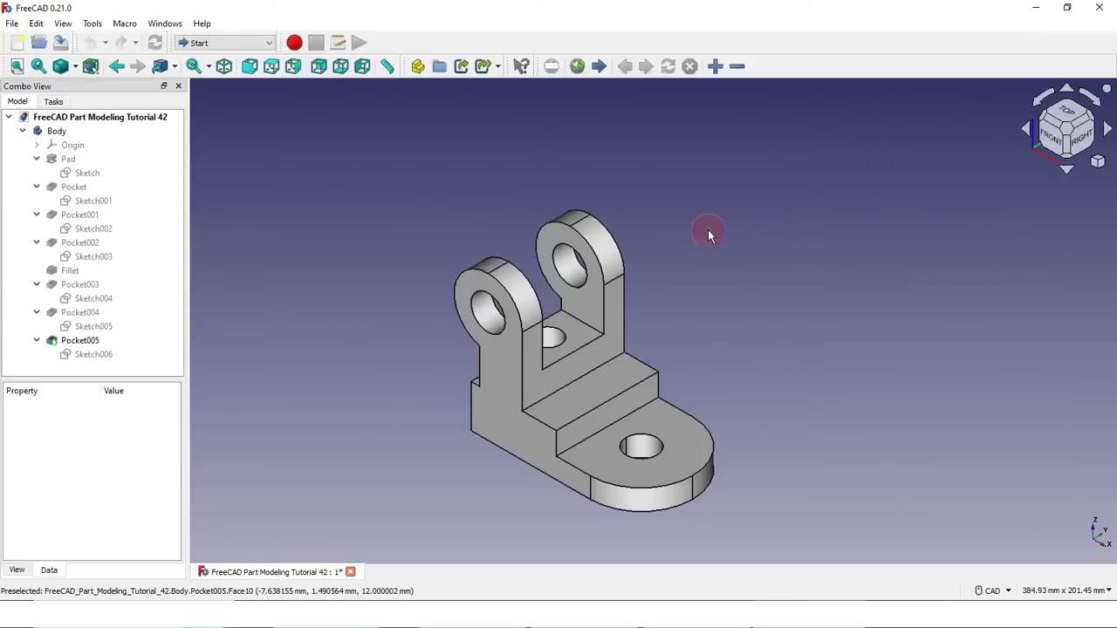
Show the Report view, dock it beside the 3D view, close it again, and look over the remaining toolbar and panel options
right_click(803, 58)
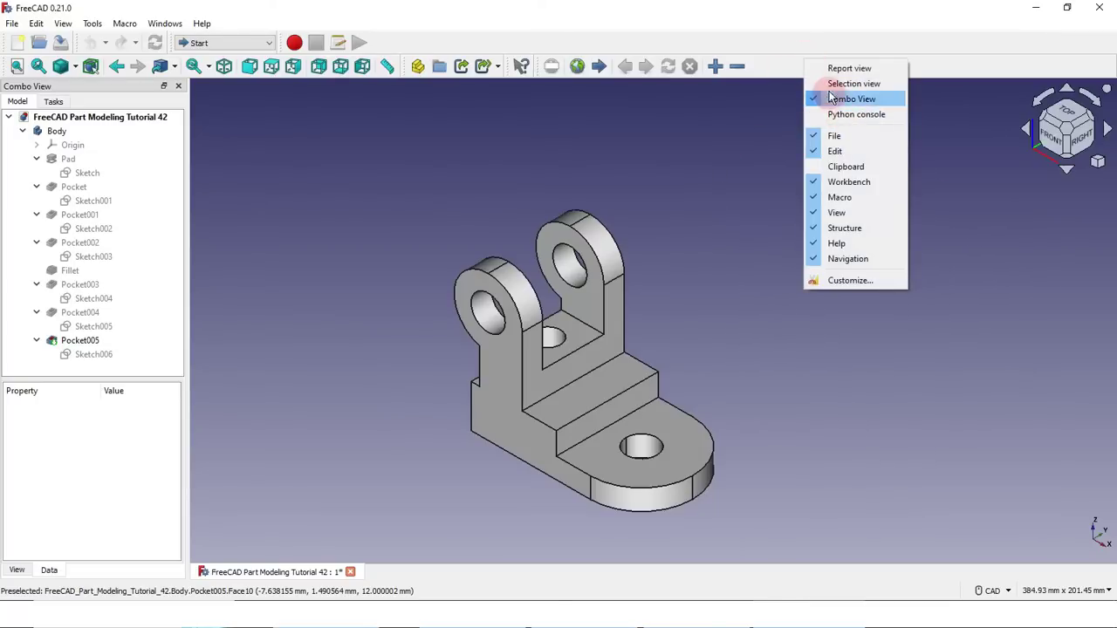
left_click(829, 72)
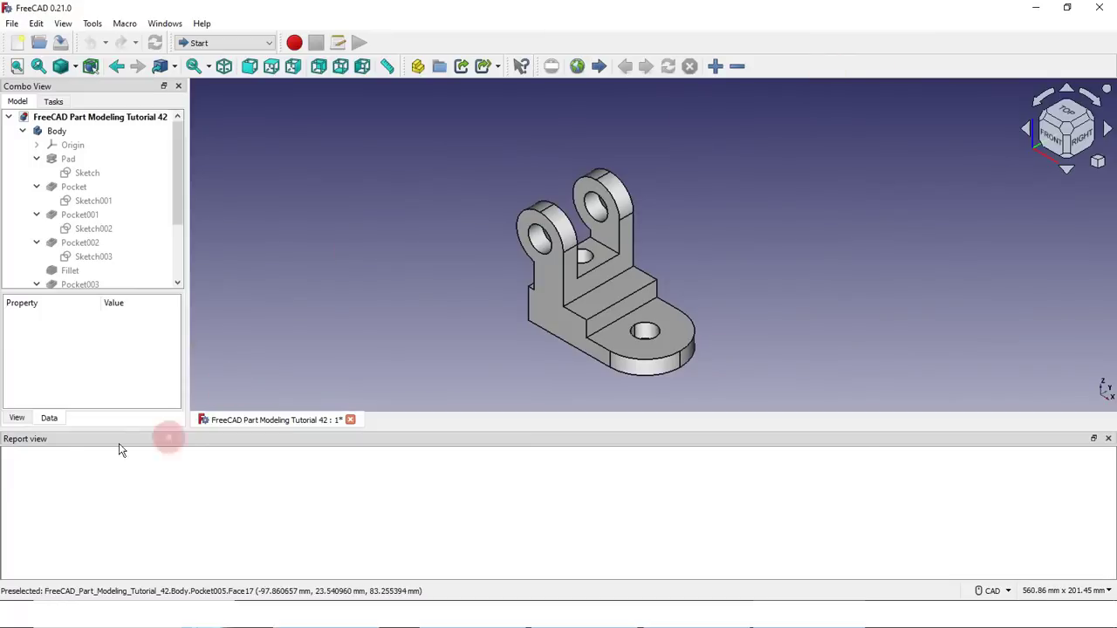
left_click_drag(109, 436, 1099, 358)
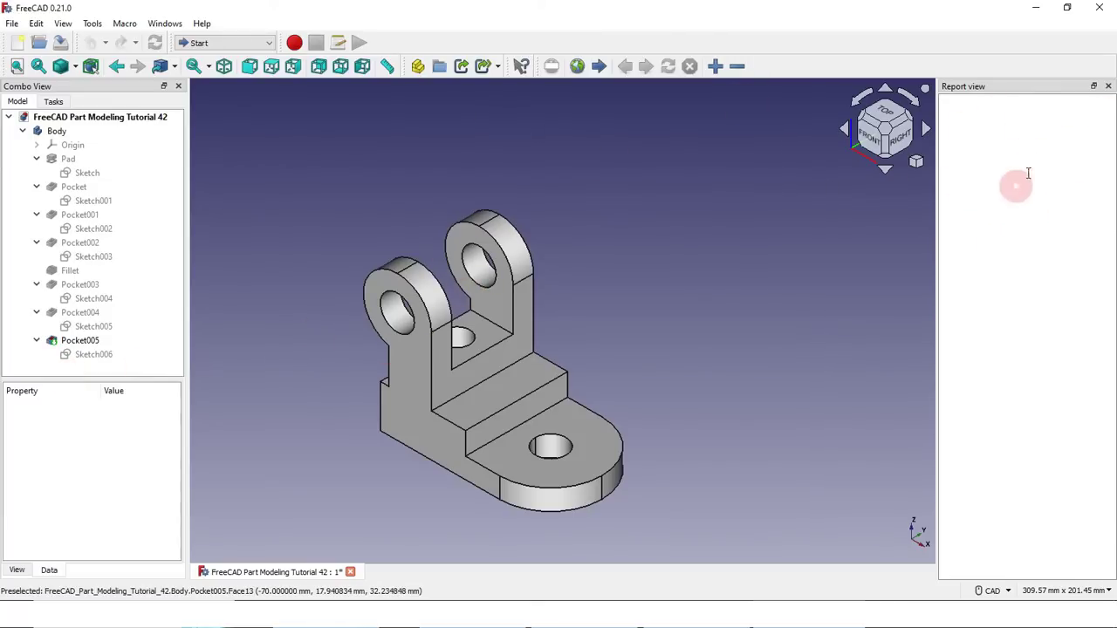
left_click(1106, 86)
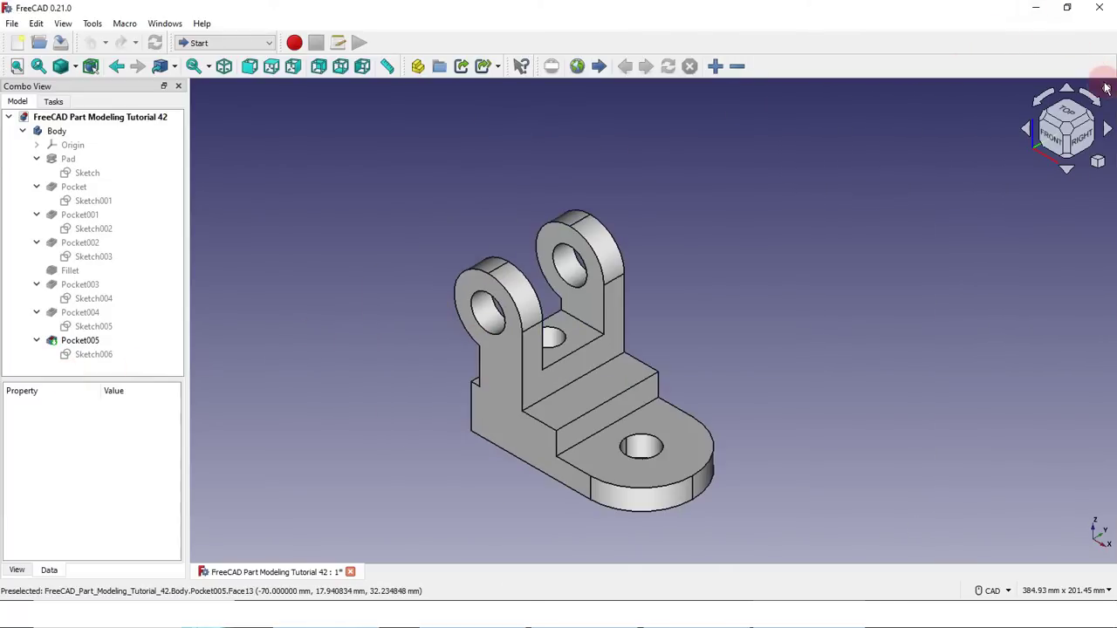
right_click(888, 51)
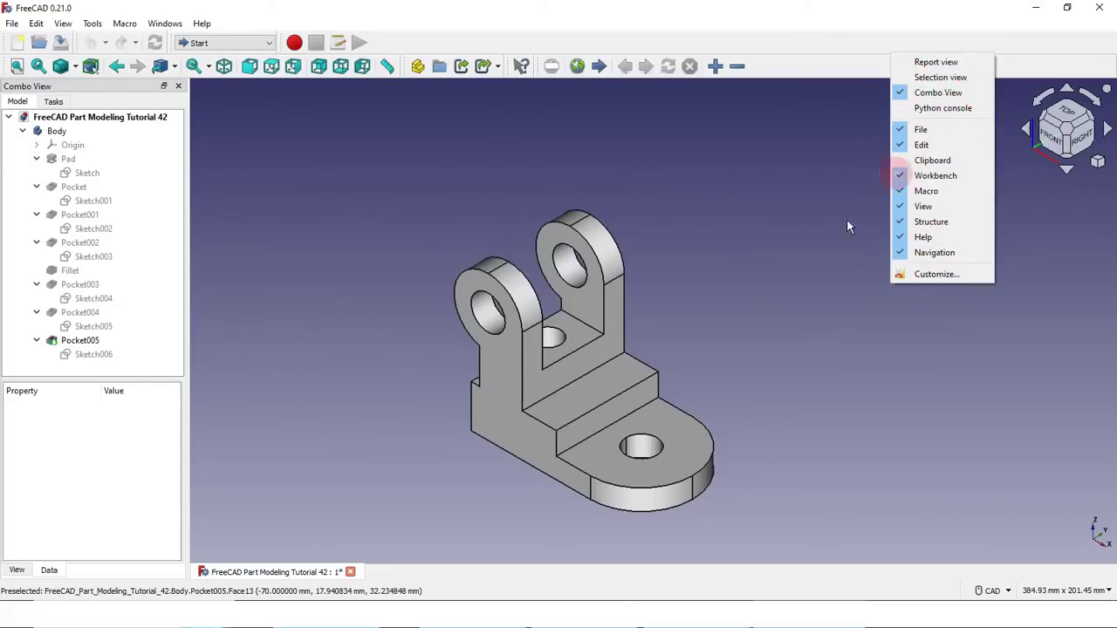
left_click(783, 248)
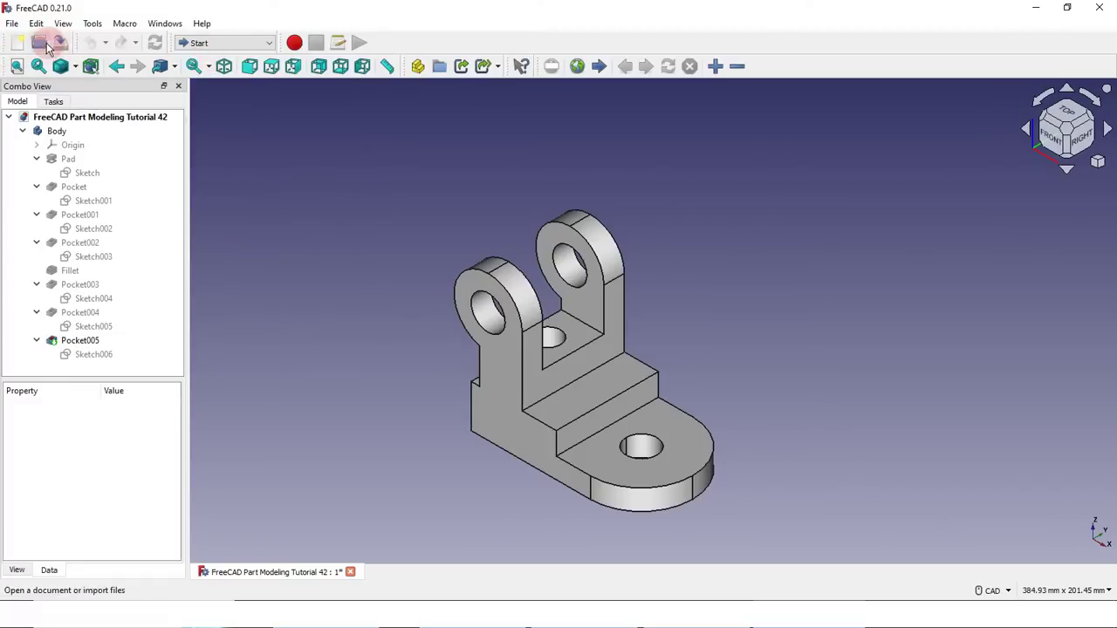
Switch to the Part Design workbench with the model tree shown, and arrange its helper and modeling toolbars in a second row
left_click(250, 47)
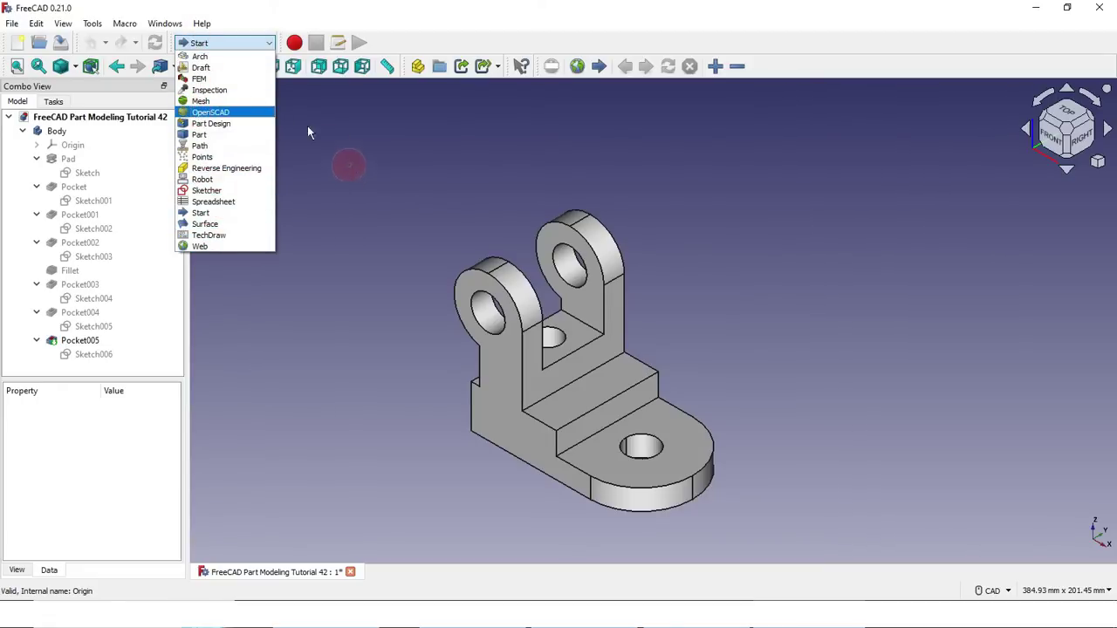
left_click(210, 126)
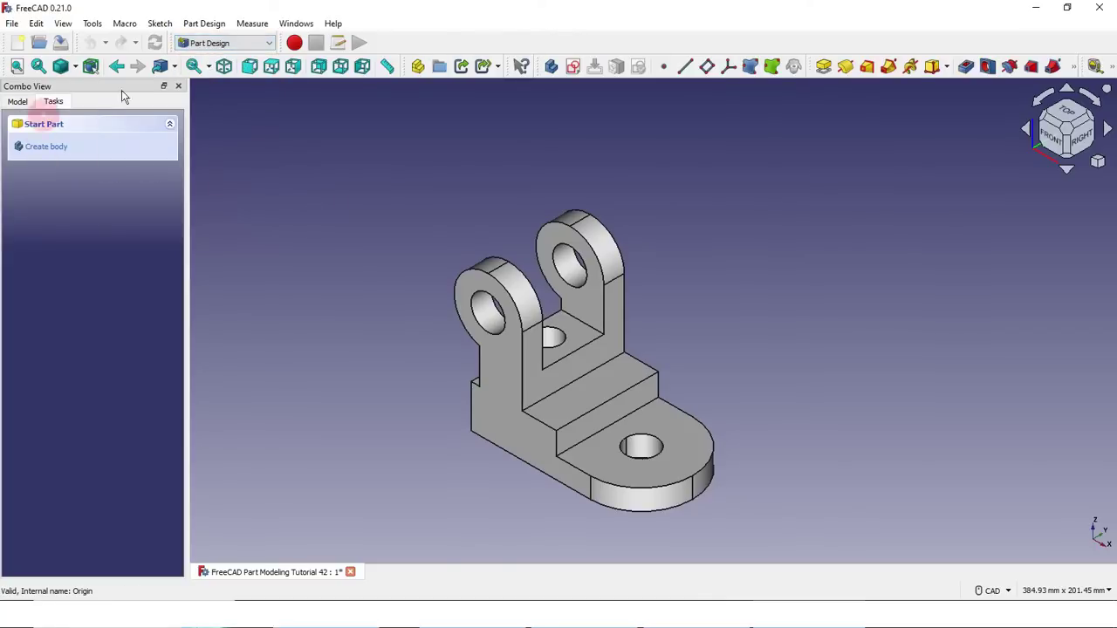
left_click(18, 101)
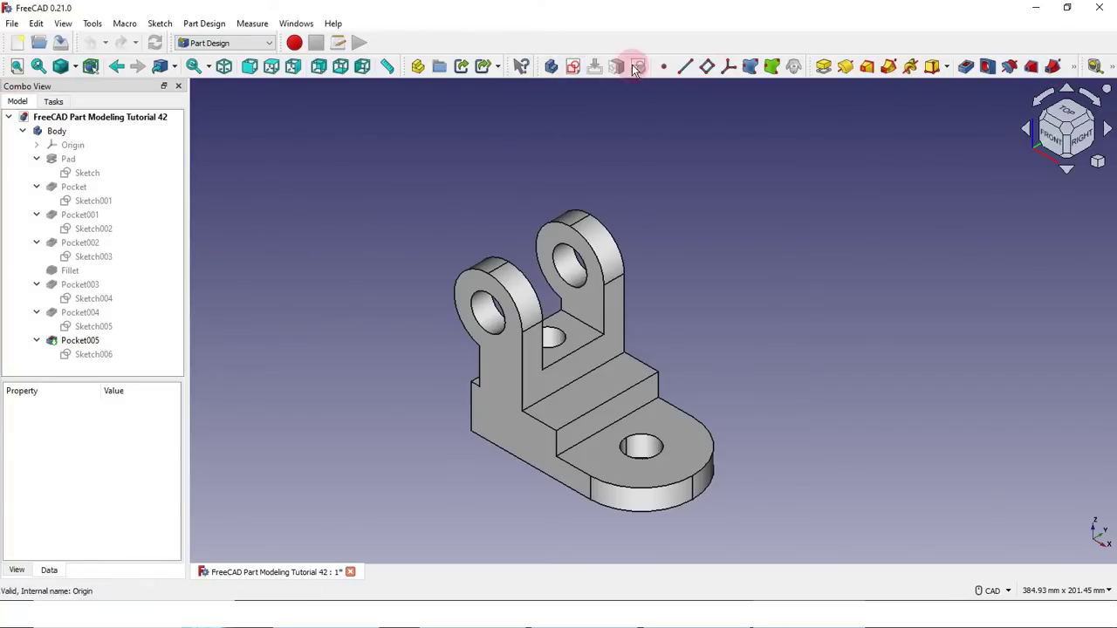
mouse_move(543, 70)
left_mouse_down()
mouse_move(550, 111)
mouse_move(88, 114)
mouse_move(25, 99)
mouse_move(21, 84)
left_mouse_up()
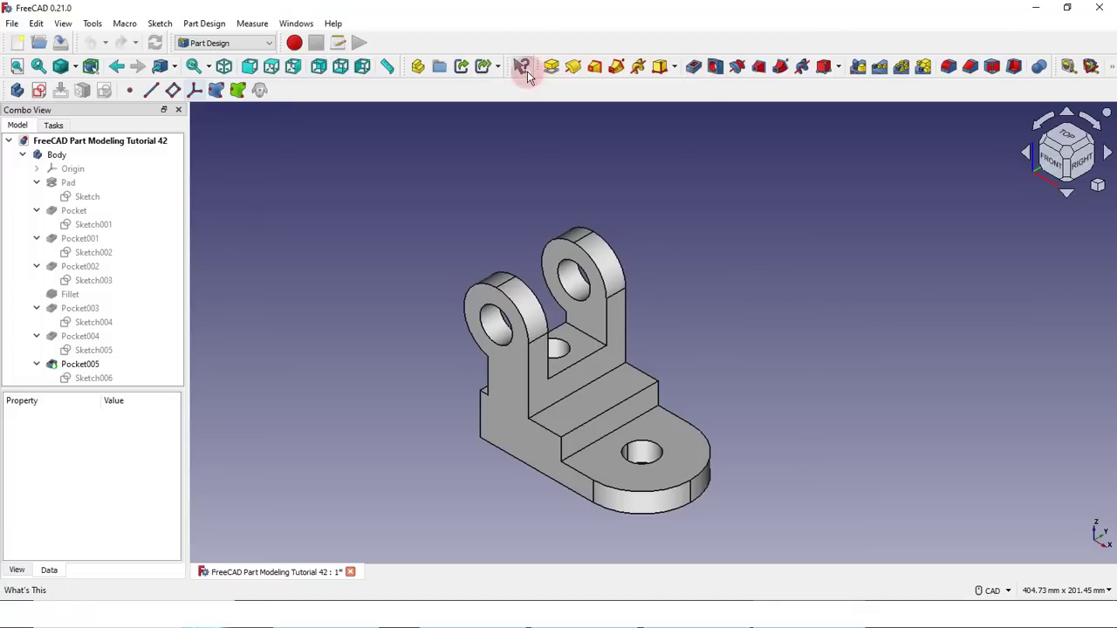
left_click_drag(539, 68, 286, 90)
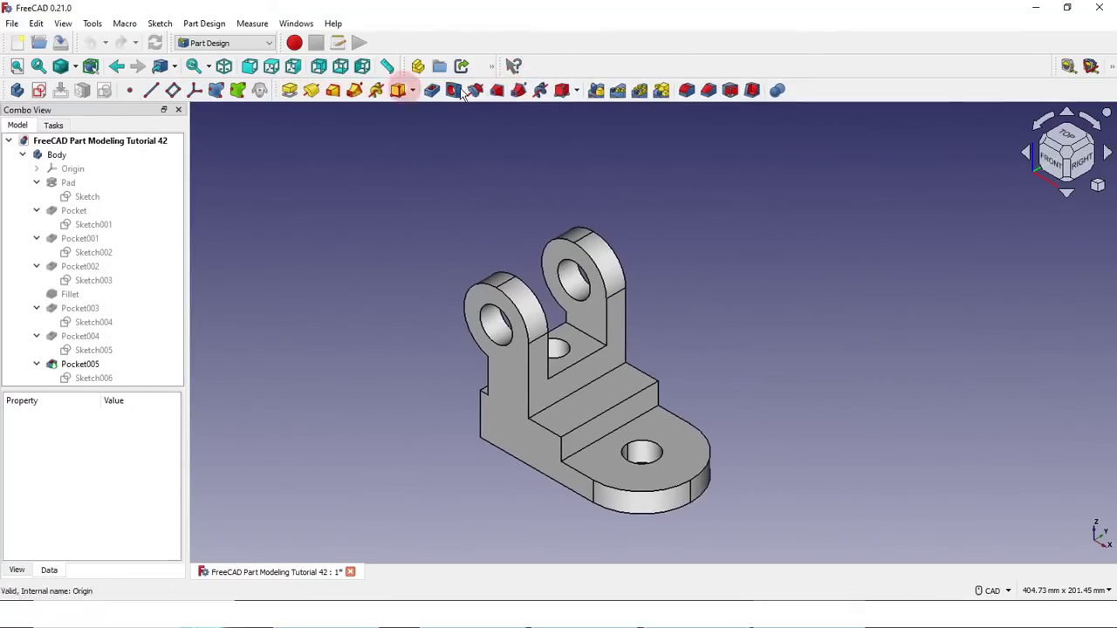
Switch to the Part workbench, move the Measure toolbar next to the What's This tool, and look over the available workbenches
left_click(249, 43)
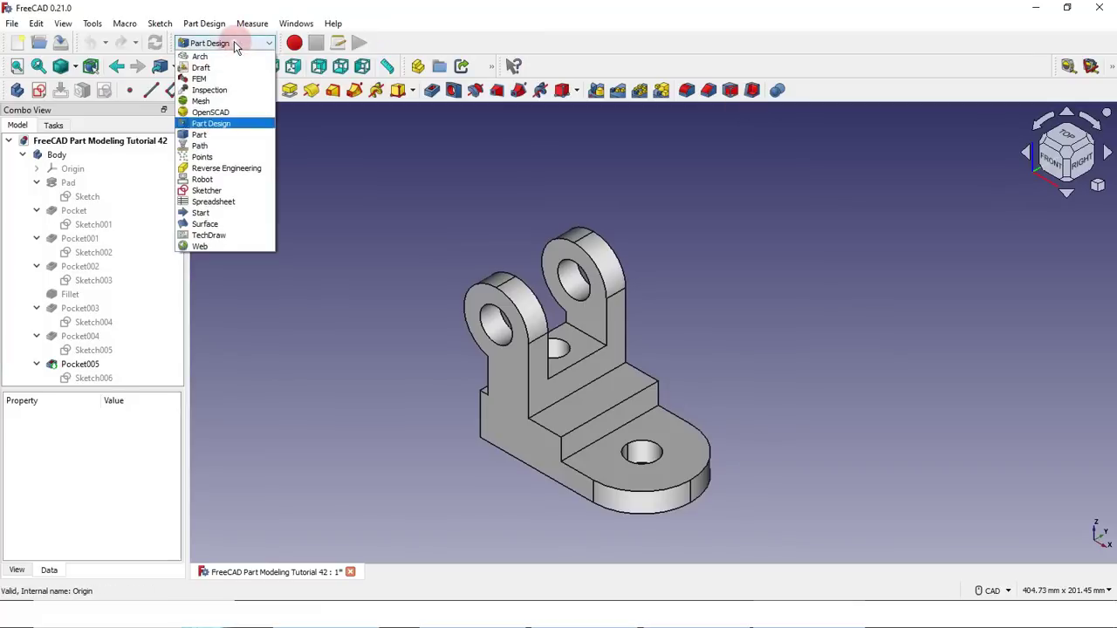
left_click(212, 136)
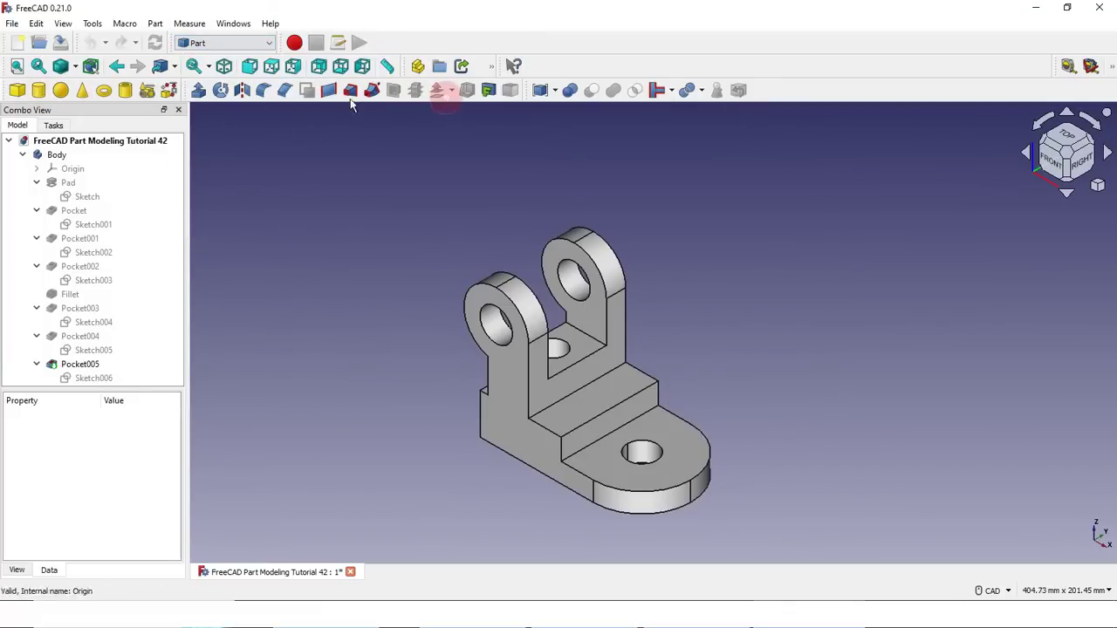
left_click(237, 43)
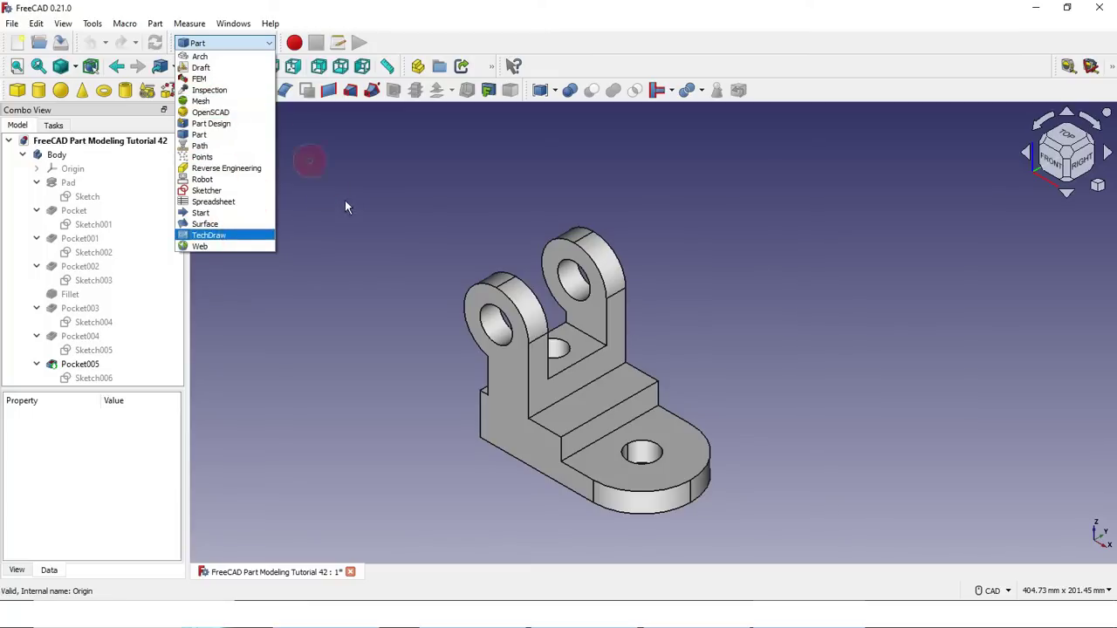
left_click(325, 235)
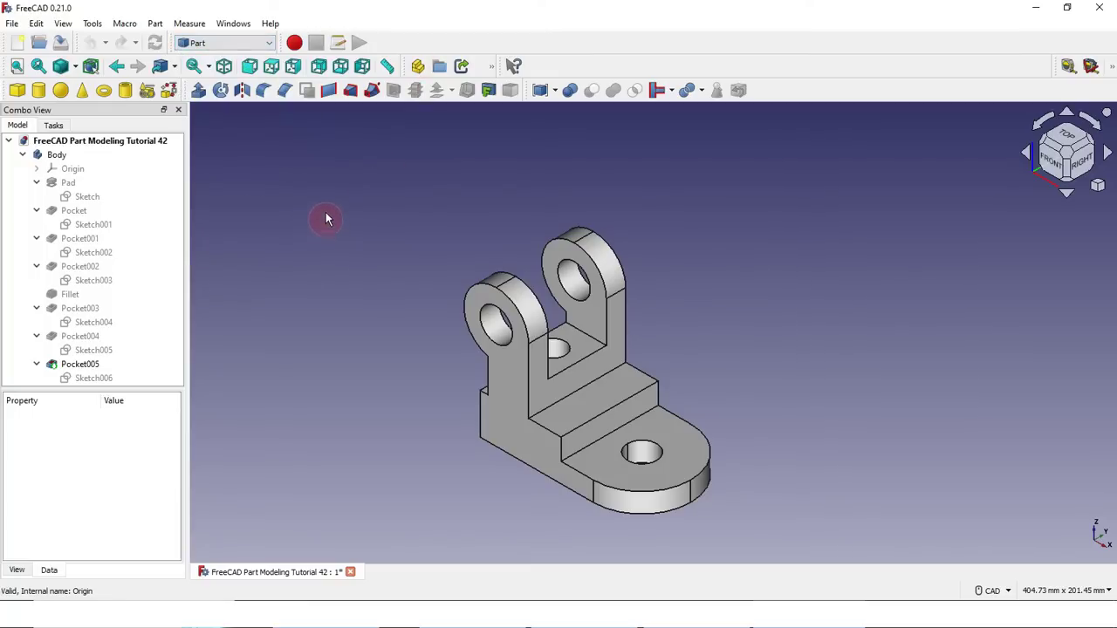
left_click_drag(1055, 67, 533, 64)
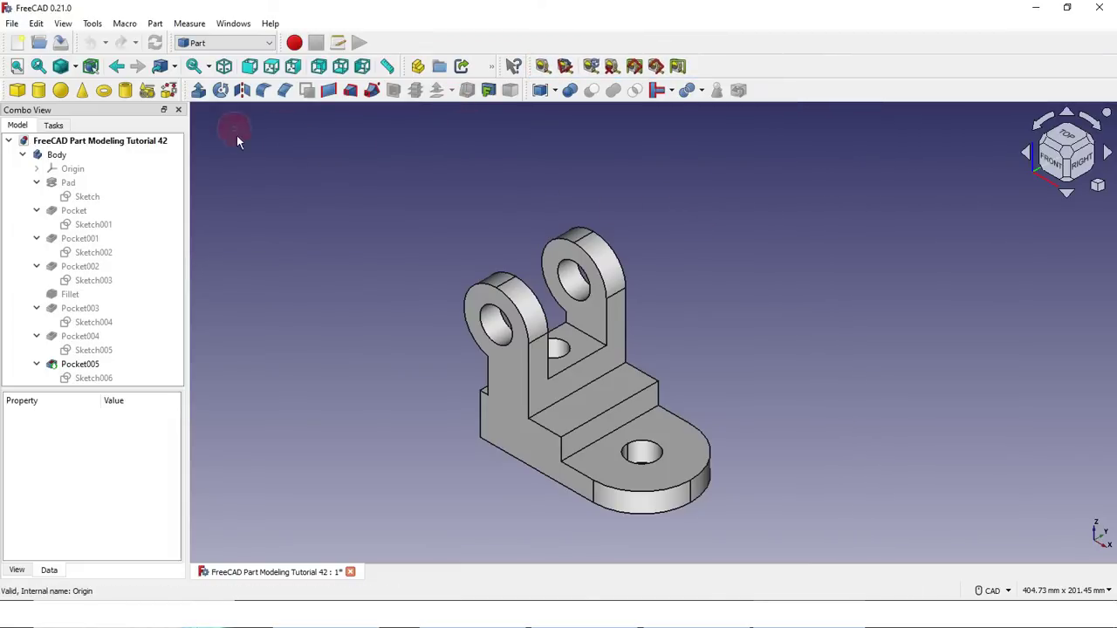
left_click(265, 42)
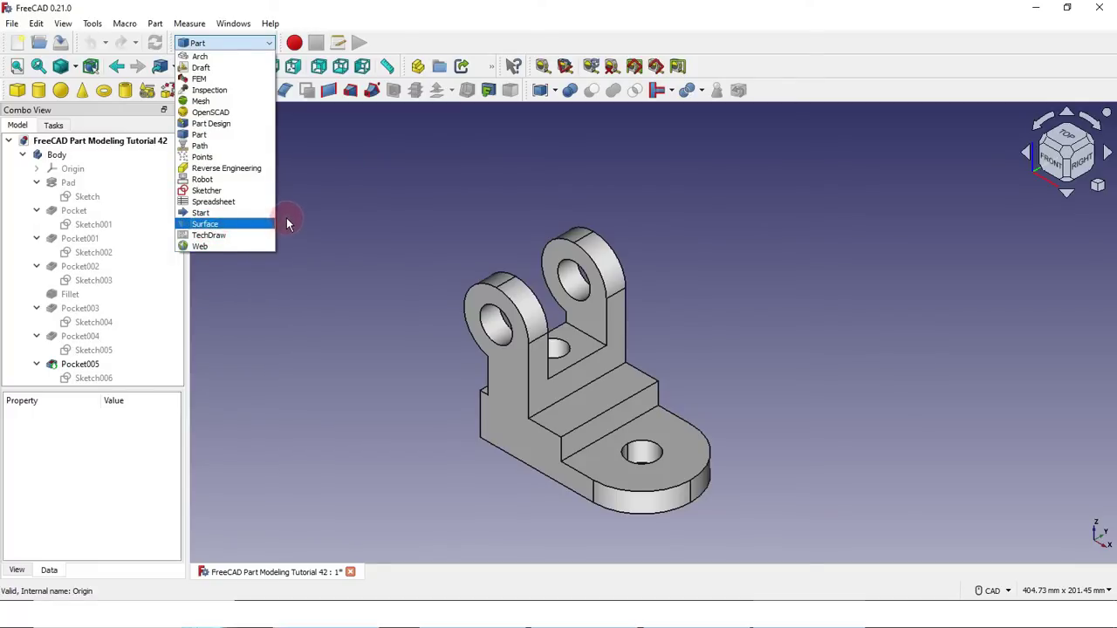
left_click(387, 225)
Open the Addon Manager with automatic update checks and Macro metadata download enabled and no proxy
left_click(93, 23)
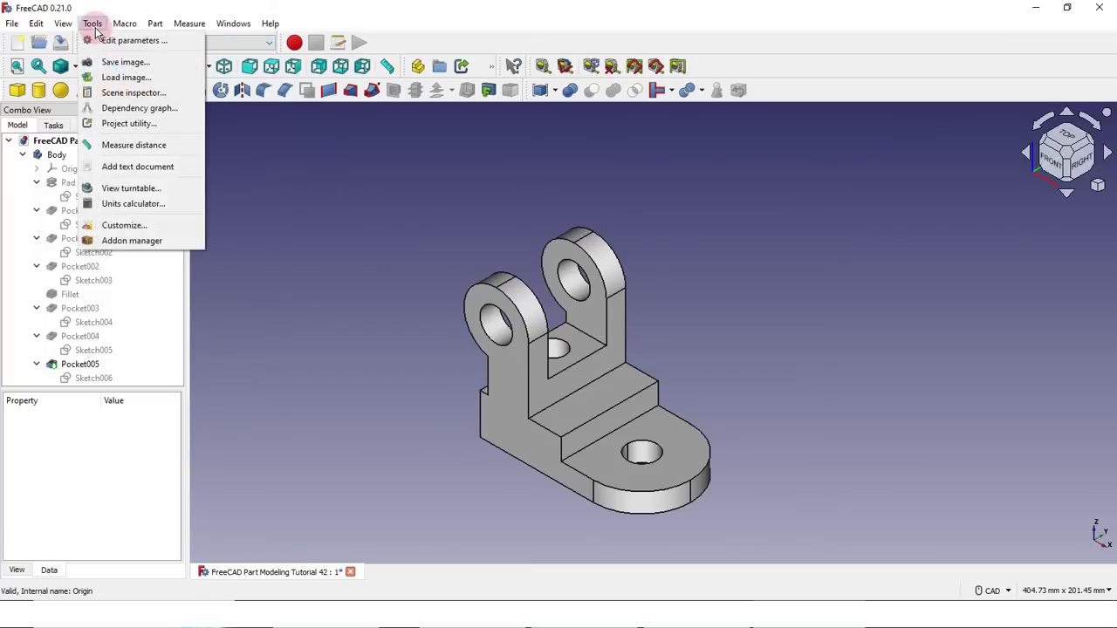
left_click(133, 241)
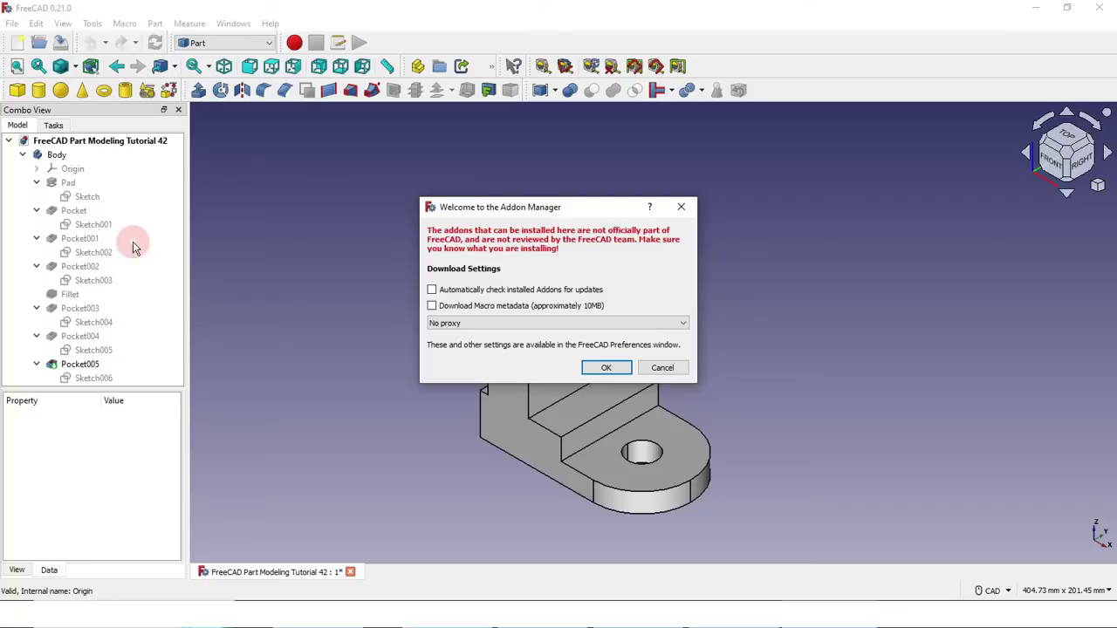
left_click(432, 289)
left_click(484, 307)
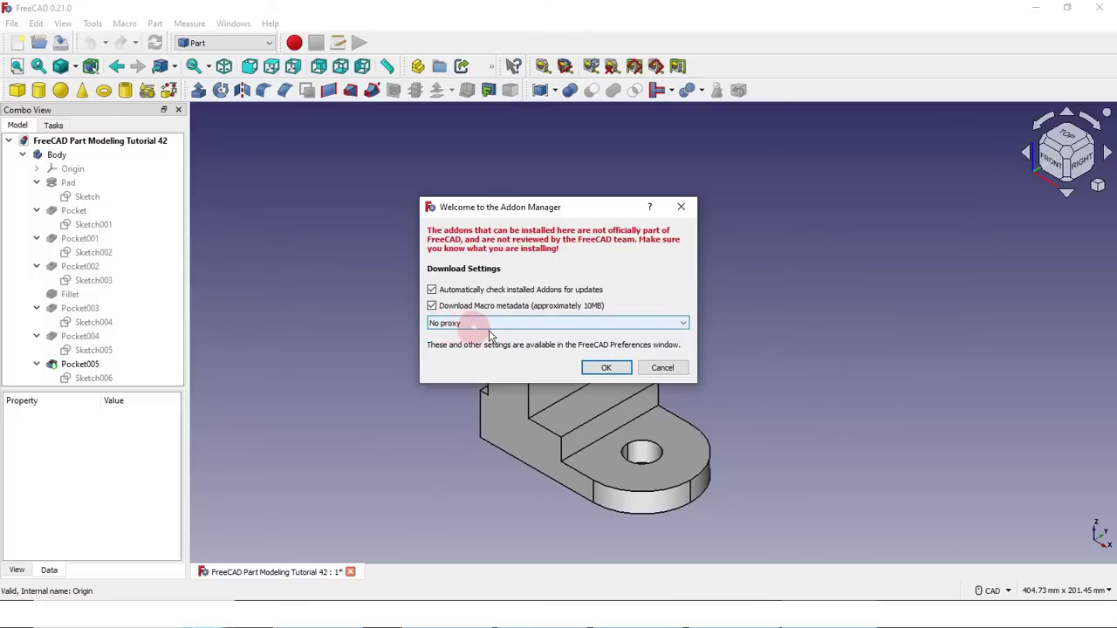
left_click(609, 369)
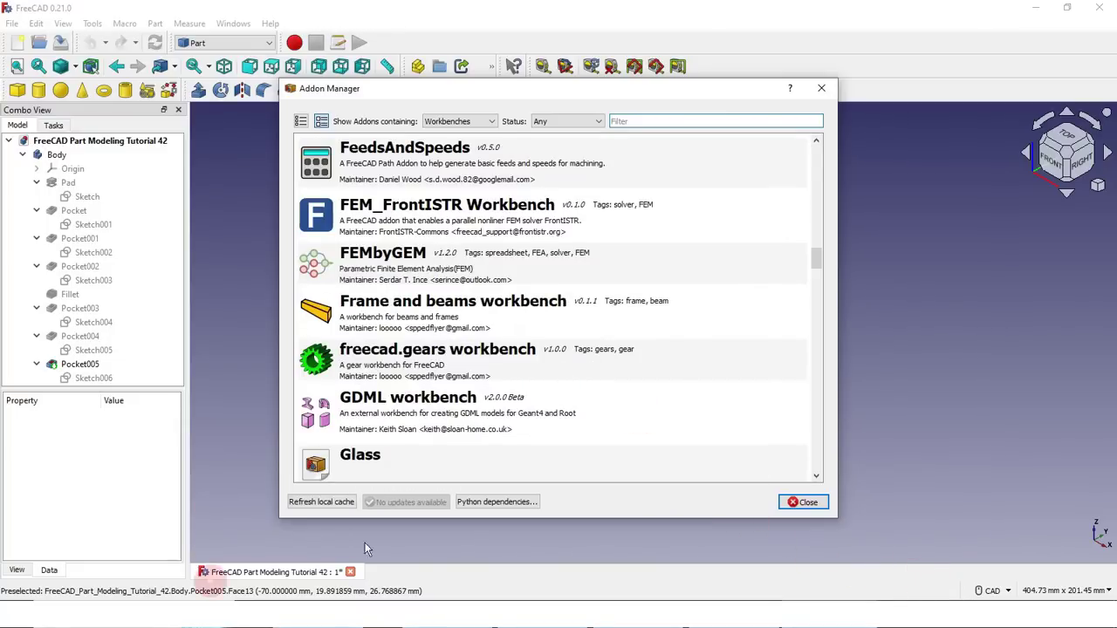
Browse the addon workbenches and install the Fasteners Workbench
scroll(458, 376, "down", 3)
scroll(479, 370, "down", 3)
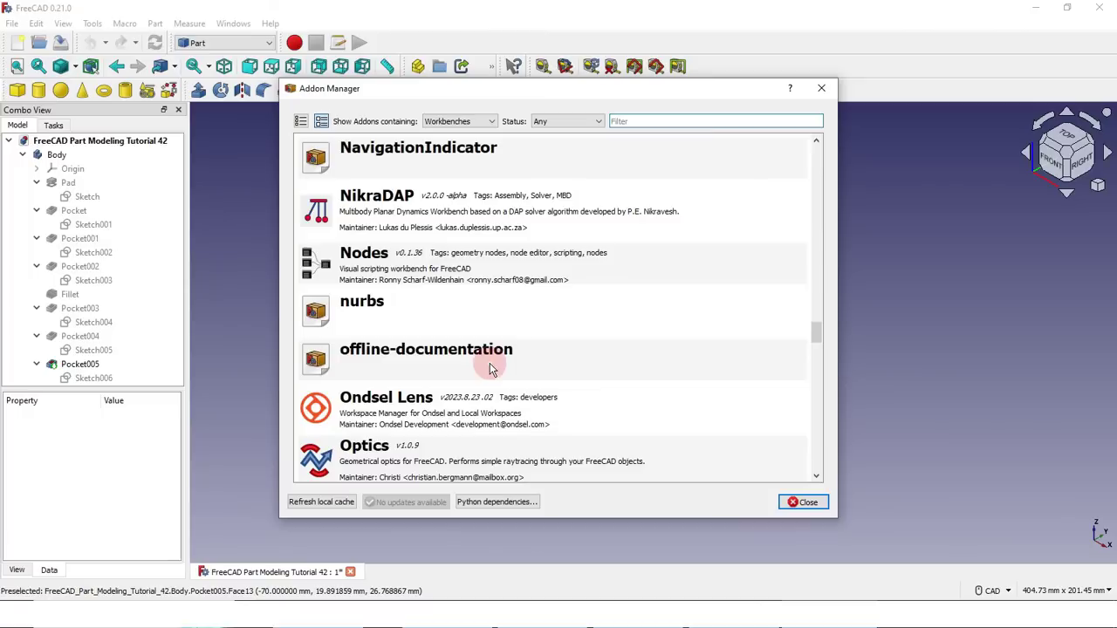
scroll(488, 368, "up", 3)
scroll(491, 368, "up", 4)
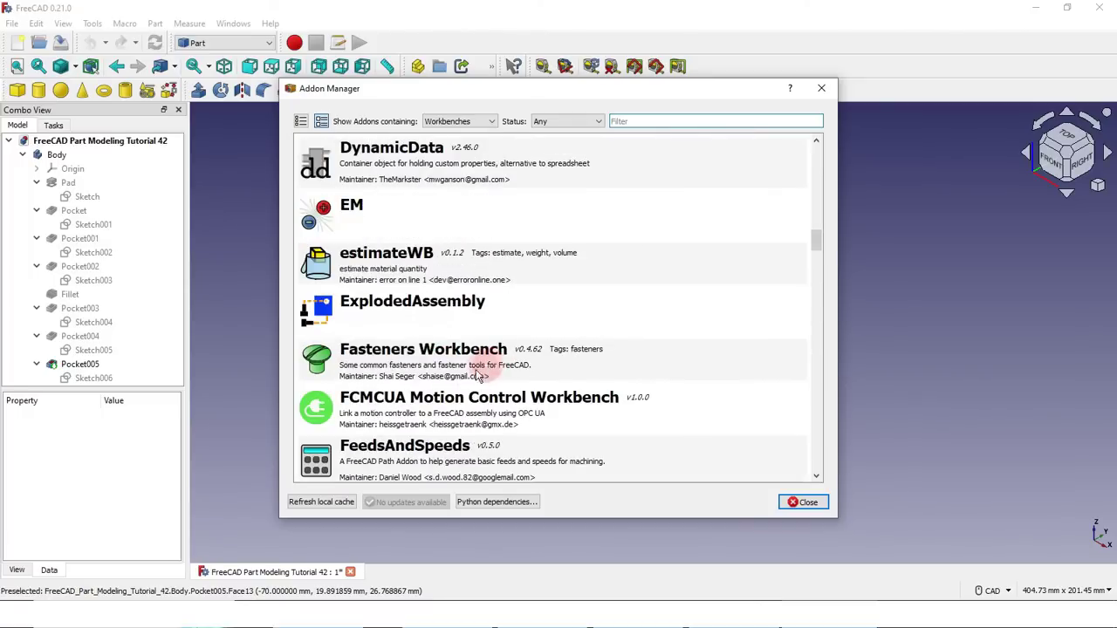
left_click(316, 371)
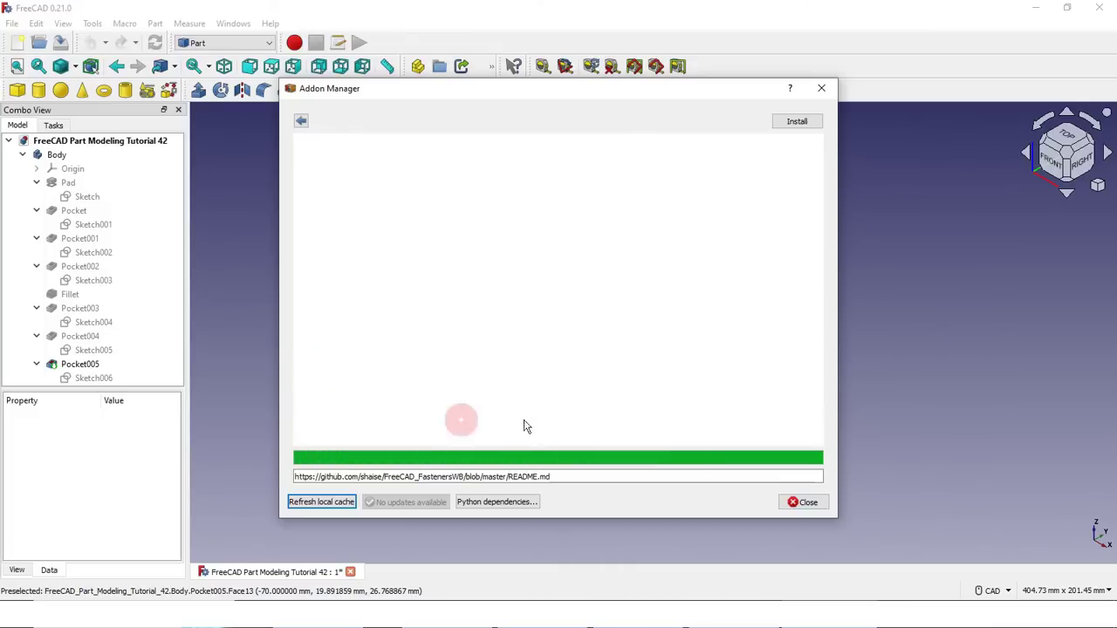
left_click(799, 123)
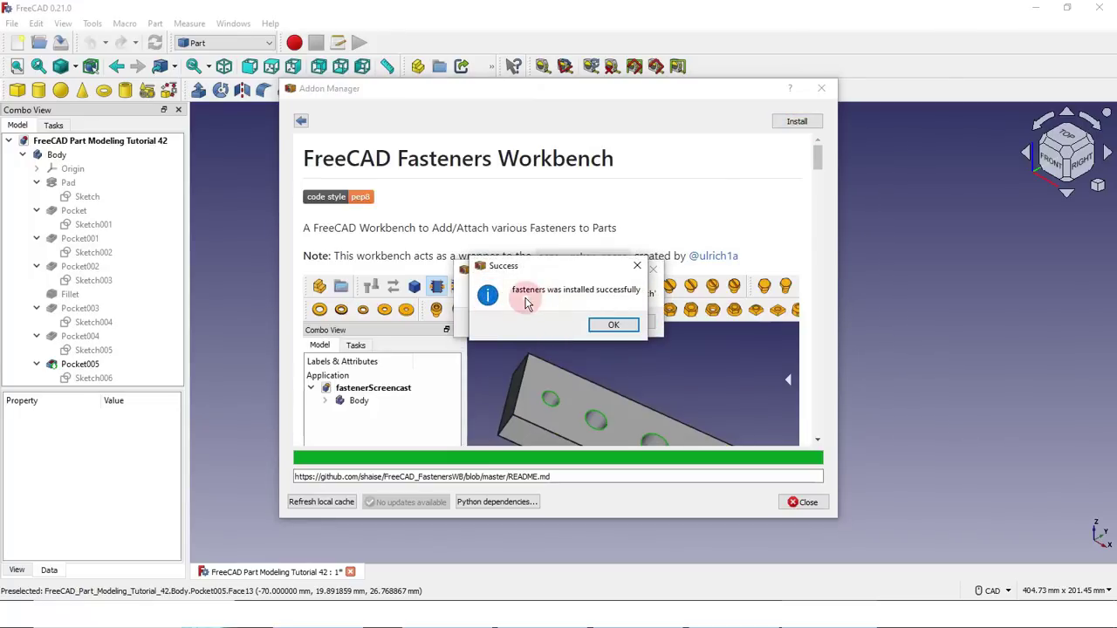
left_click(614, 325)
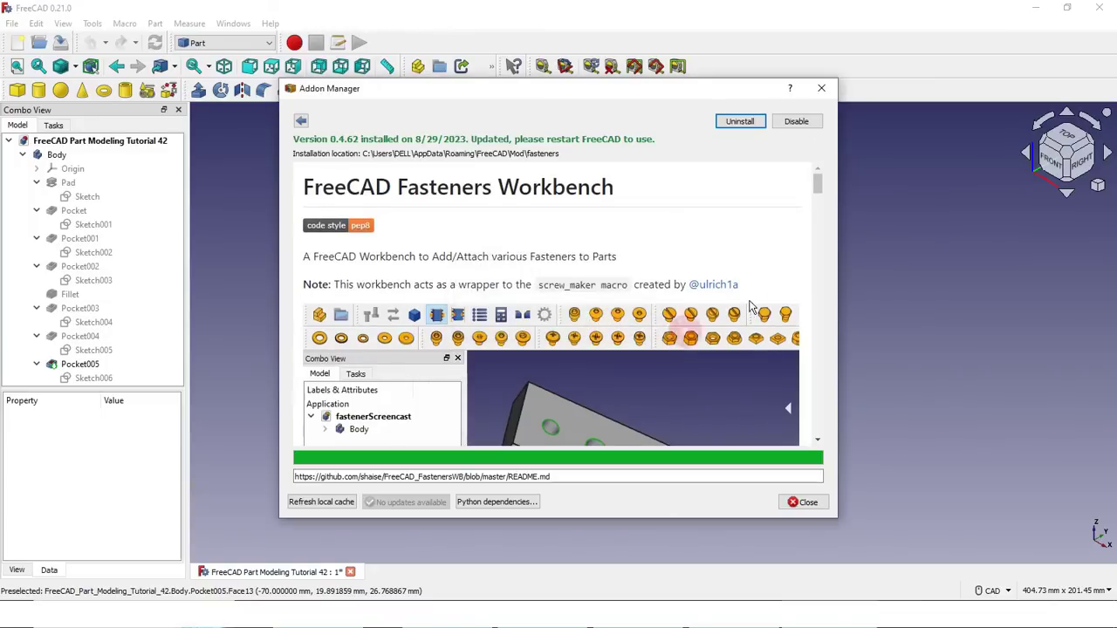
Close the Addon Manager and the start page, and create a new empty document
left_click(820, 92)
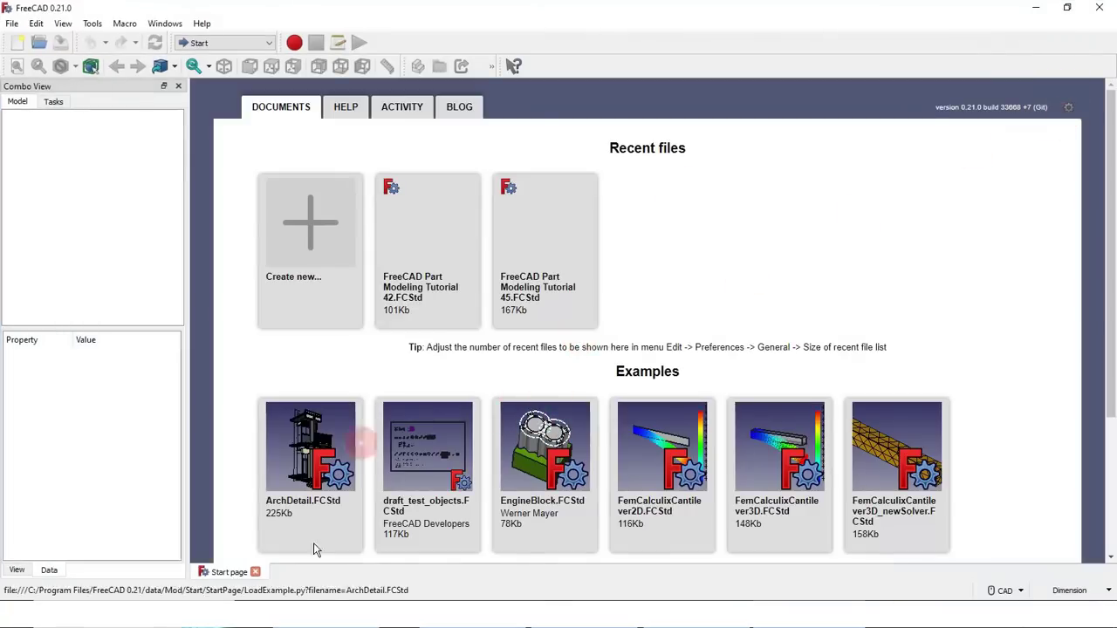
left_click(255, 573)
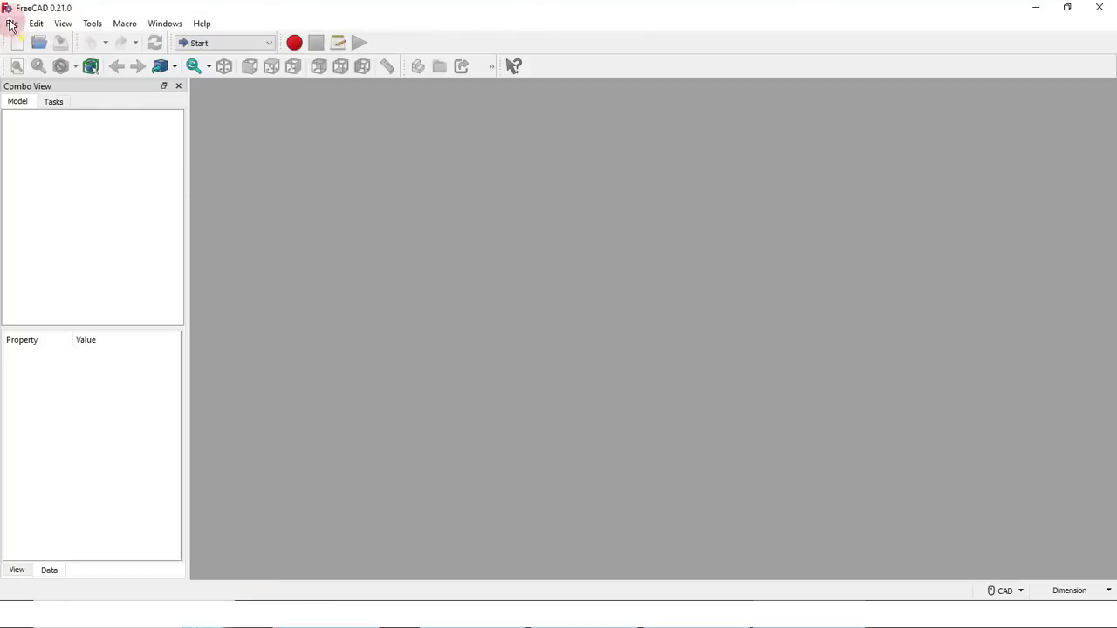
left_click(12, 25)
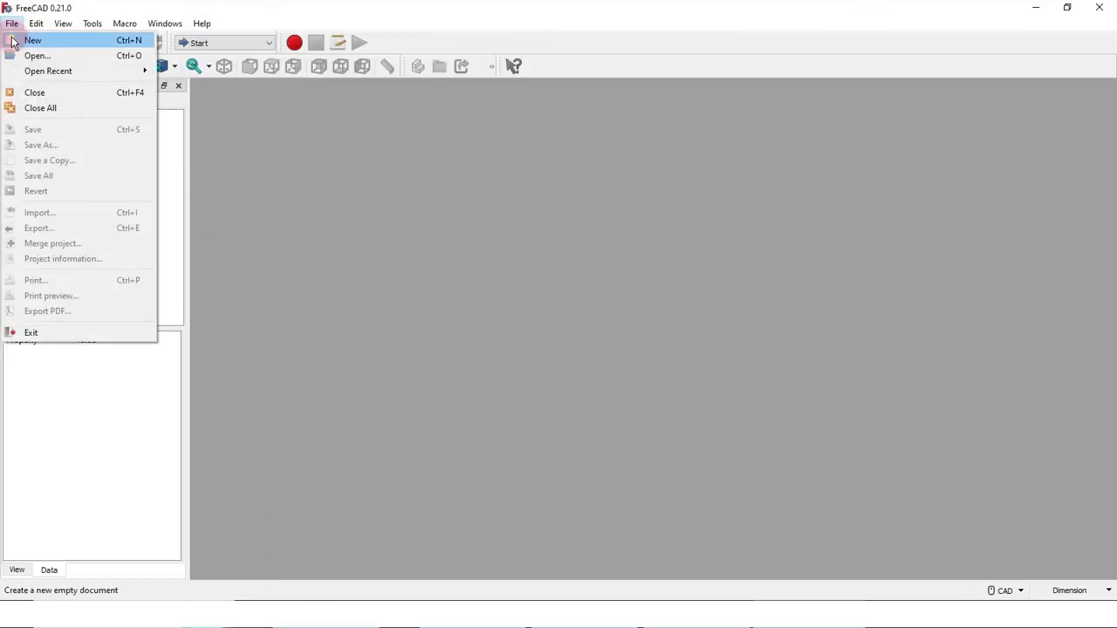
left_click(32, 40)
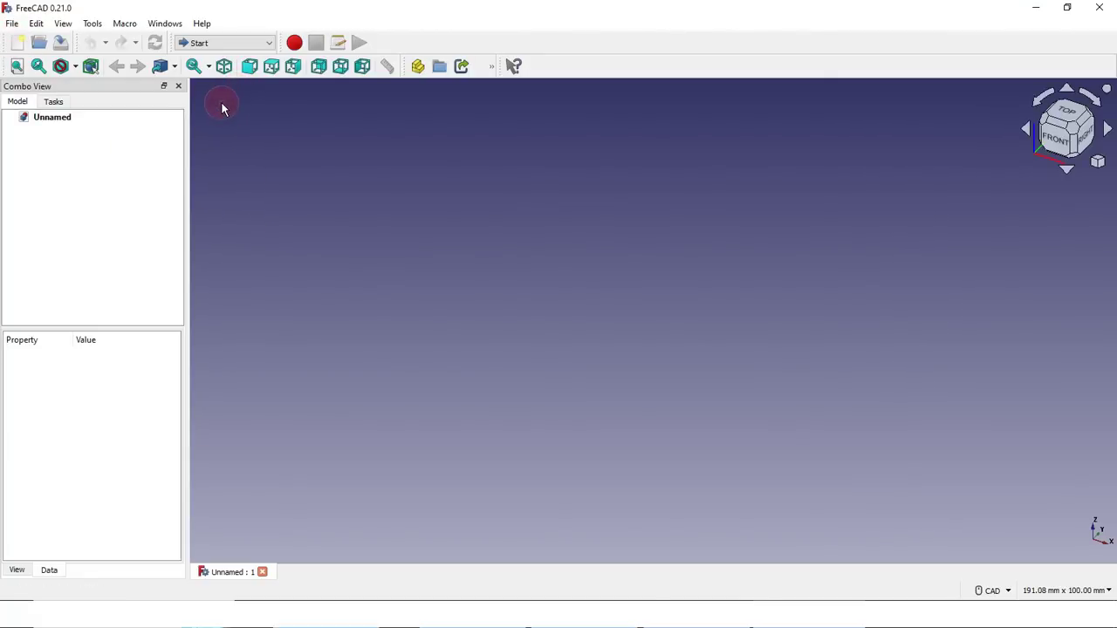
Switch to the Fasteners workbench and insert two hexagon socket head screws, an M6x8 and an M6x10
left_click(231, 44)
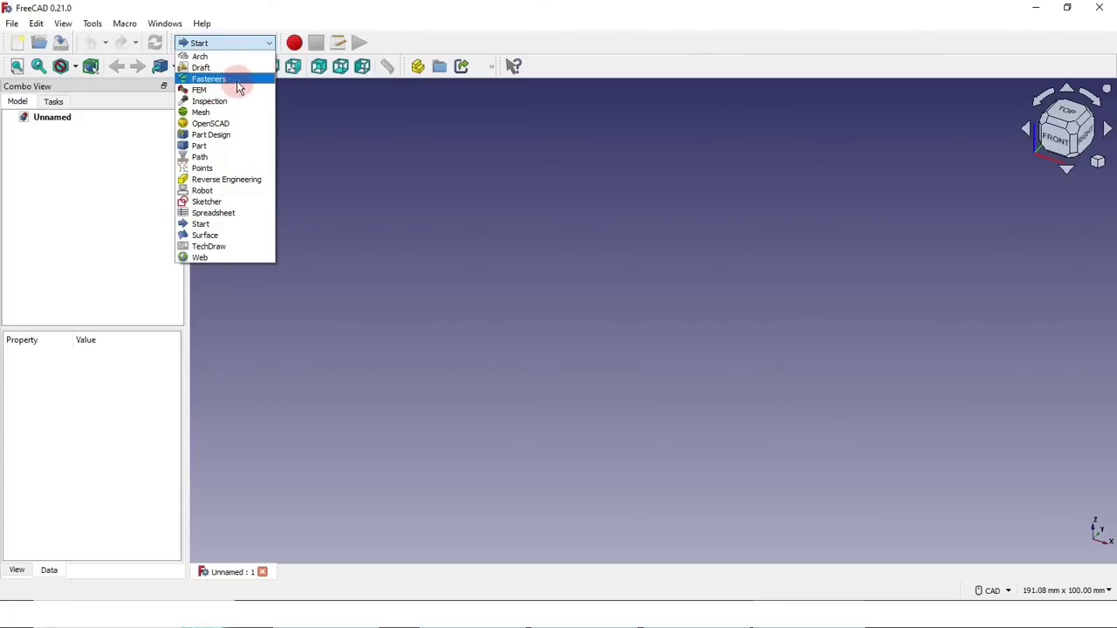
left_click(226, 79)
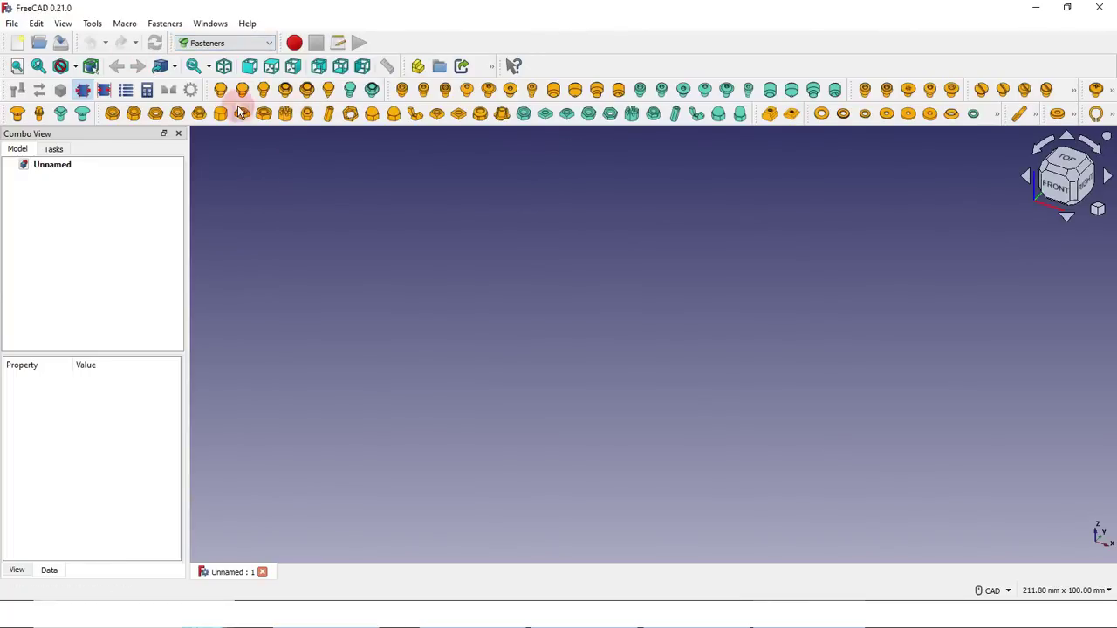
left_click(401, 90)
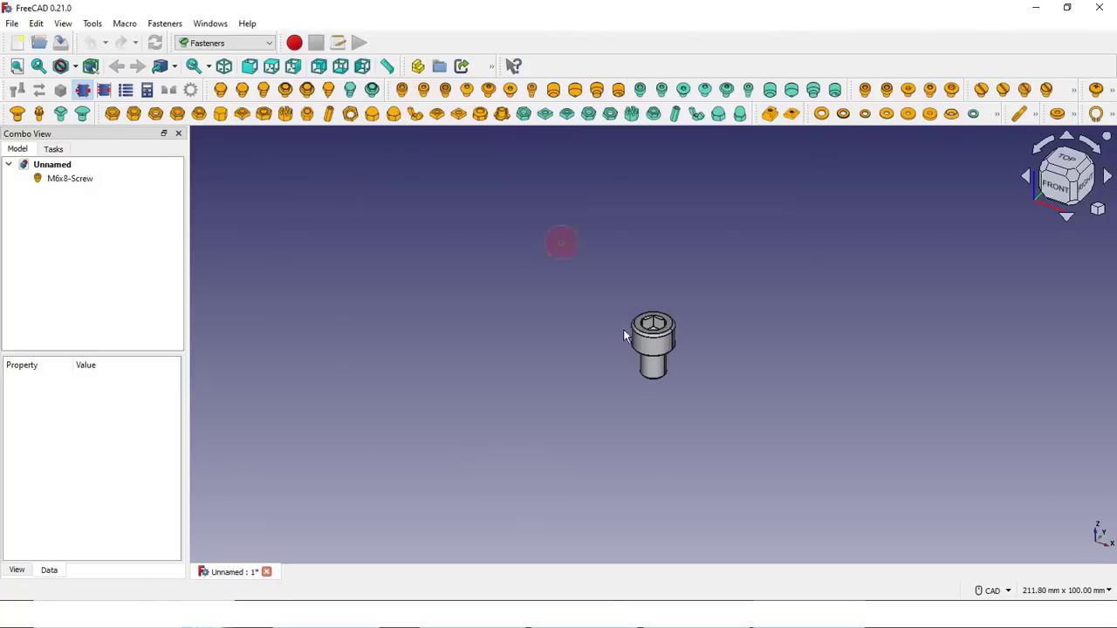
left_click(444, 90)
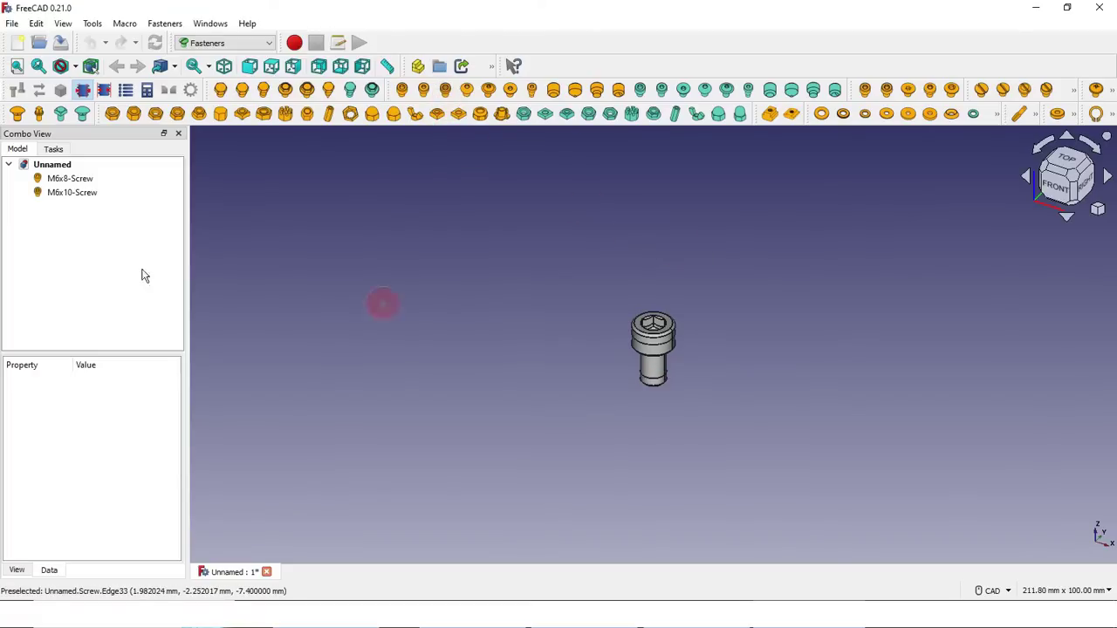
Transform the M6x10 screw, moving it about 36 mm along the X axis away from the M6x8 screw
left_click(62, 192)
right_click(62, 192)
left_click(100, 201)
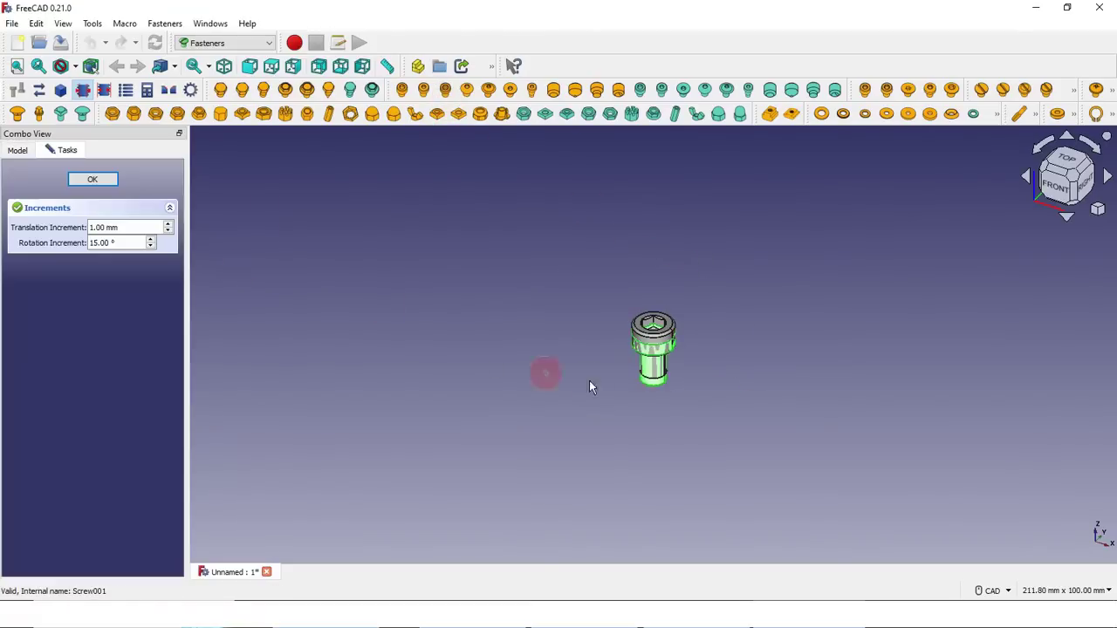
left_click_drag(763, 389, 890, 438)
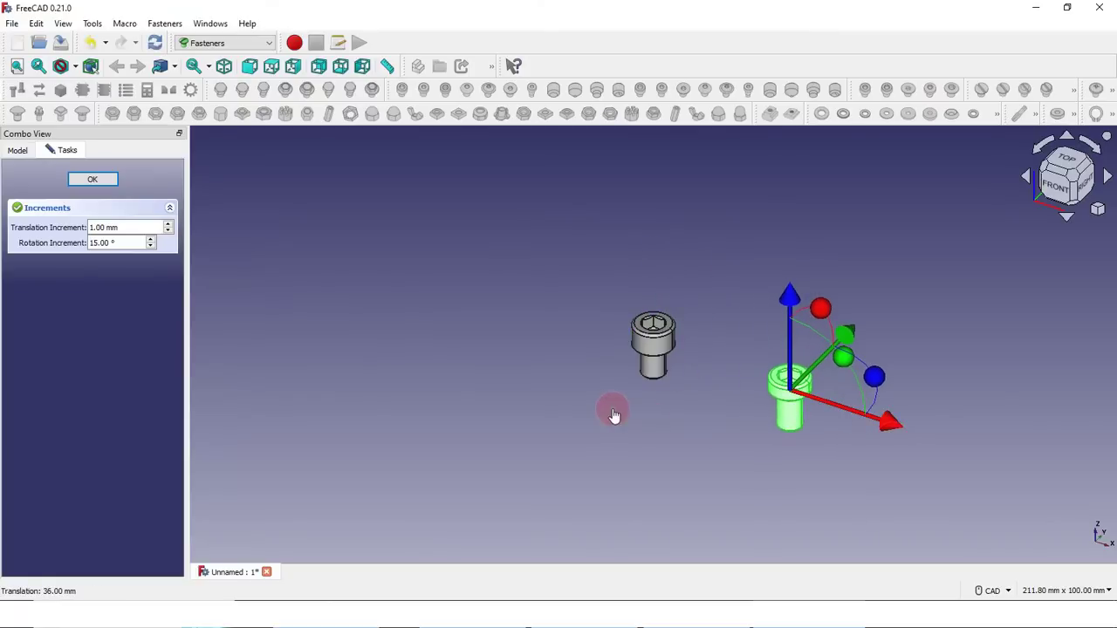
left_click(94, 181)
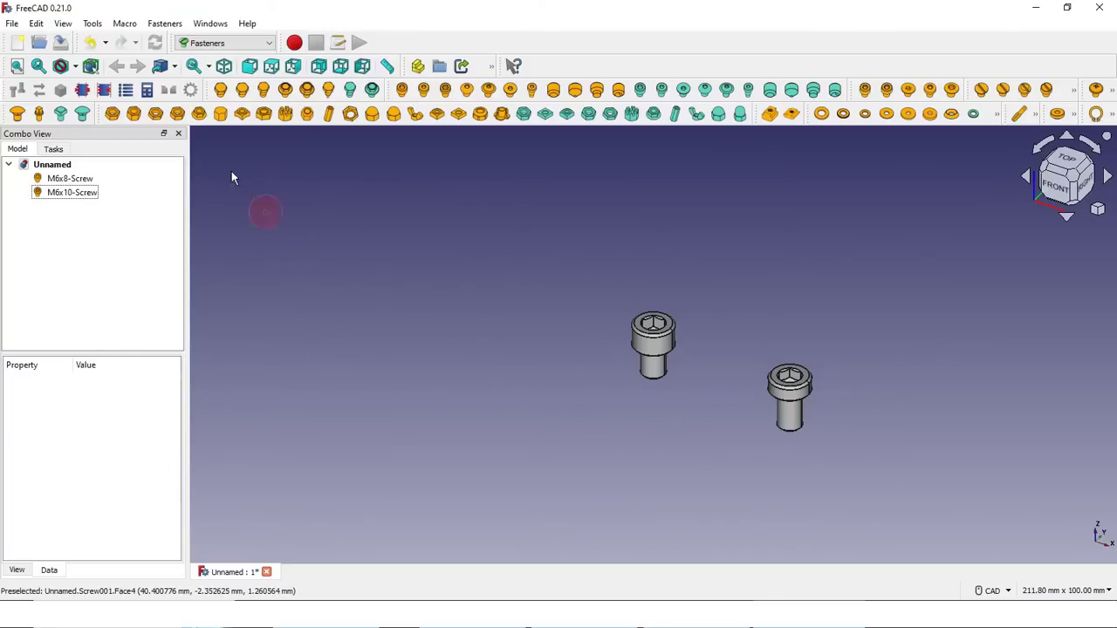
Reopen the Addon Manager with no proxy, filter the addons to Macros, and browse the available macros
left_click(92, 24)
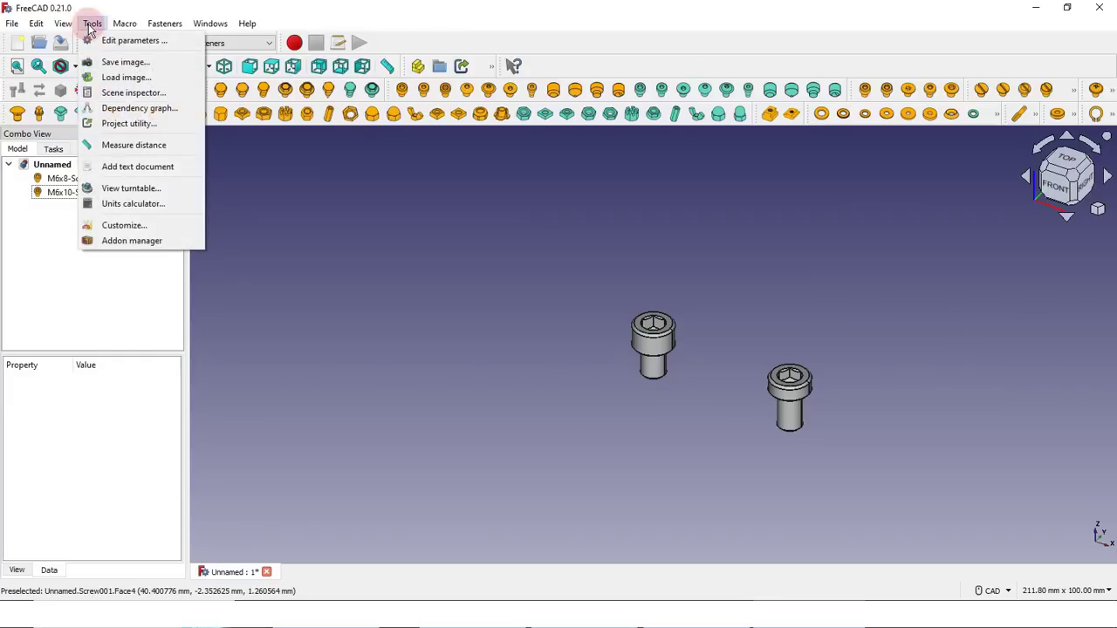
left_click(131, 241)
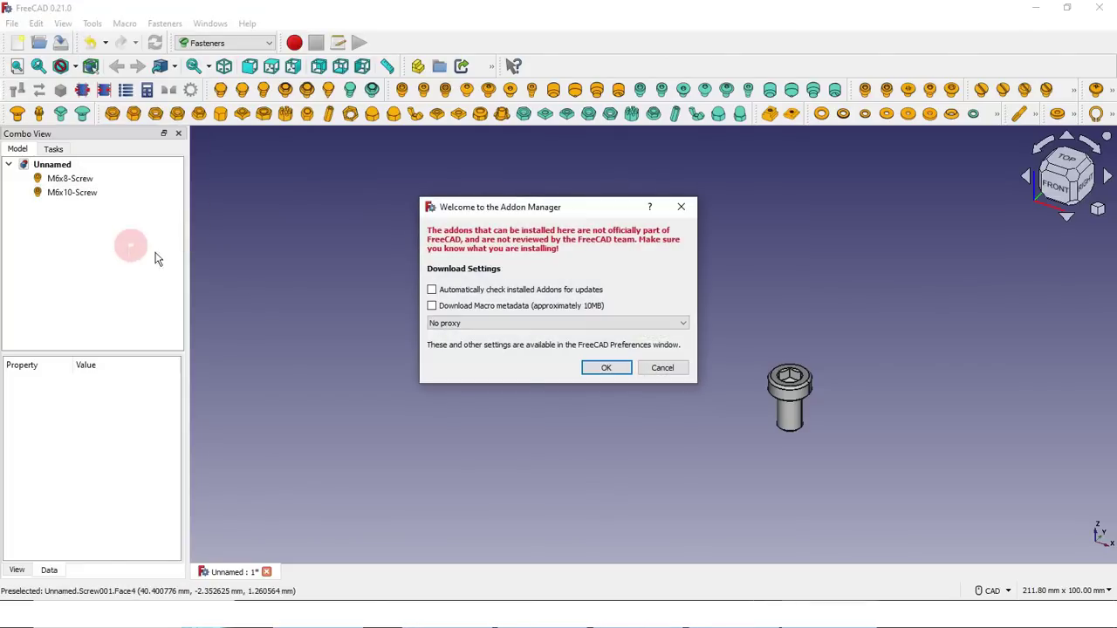
left_click(608, 367)
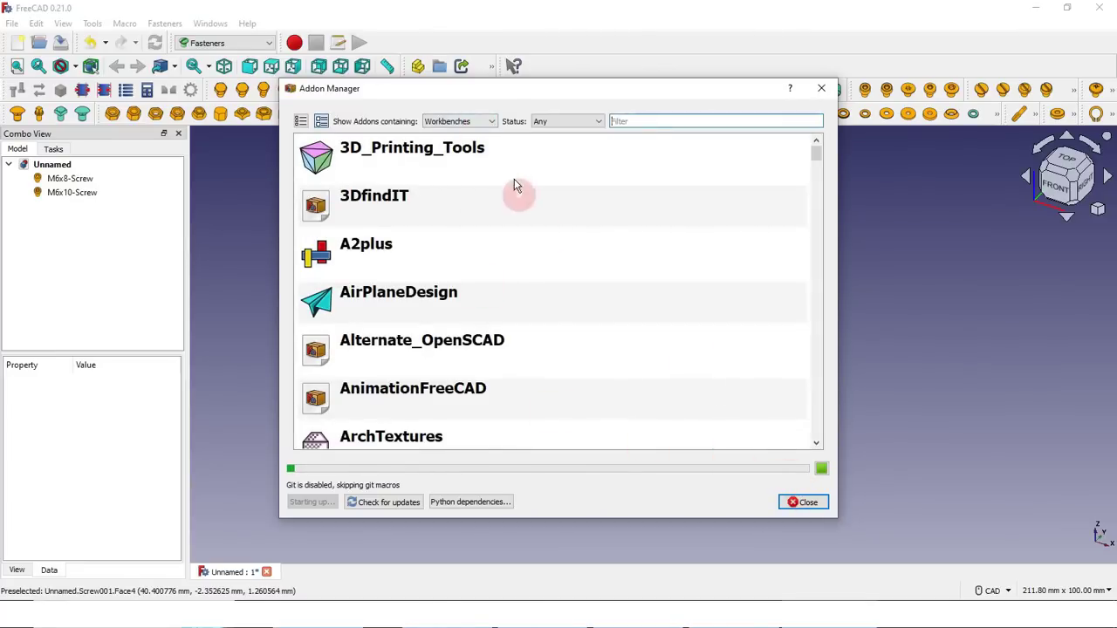
left_click(471, 125)
left_click(446, 149)
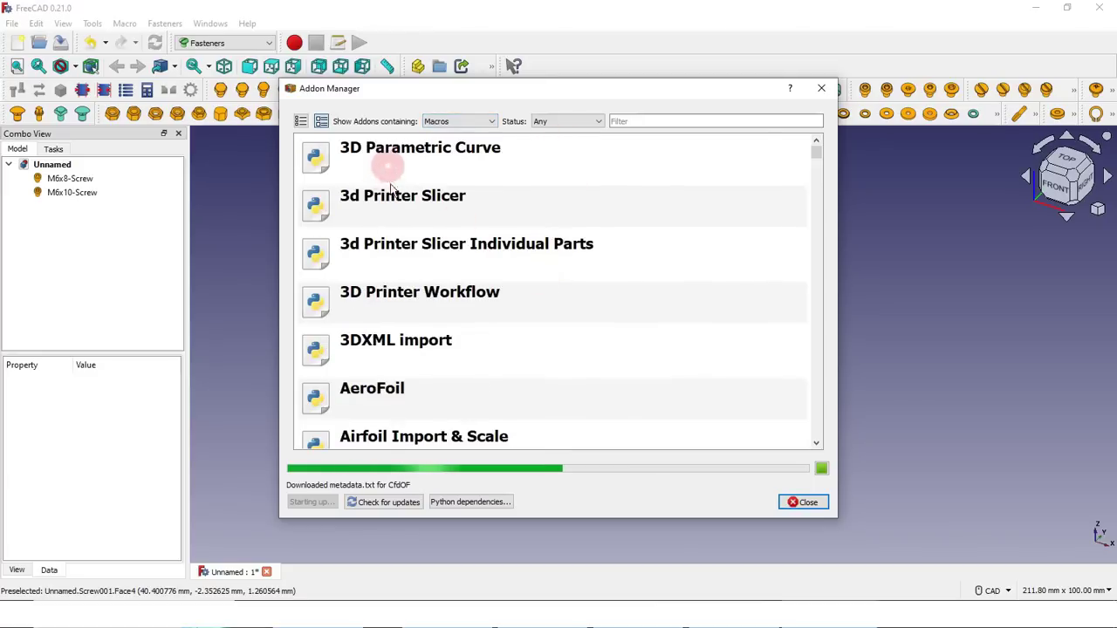
scroll(400, 281, "down", 2)
scroll(399, 281, "down", 5)
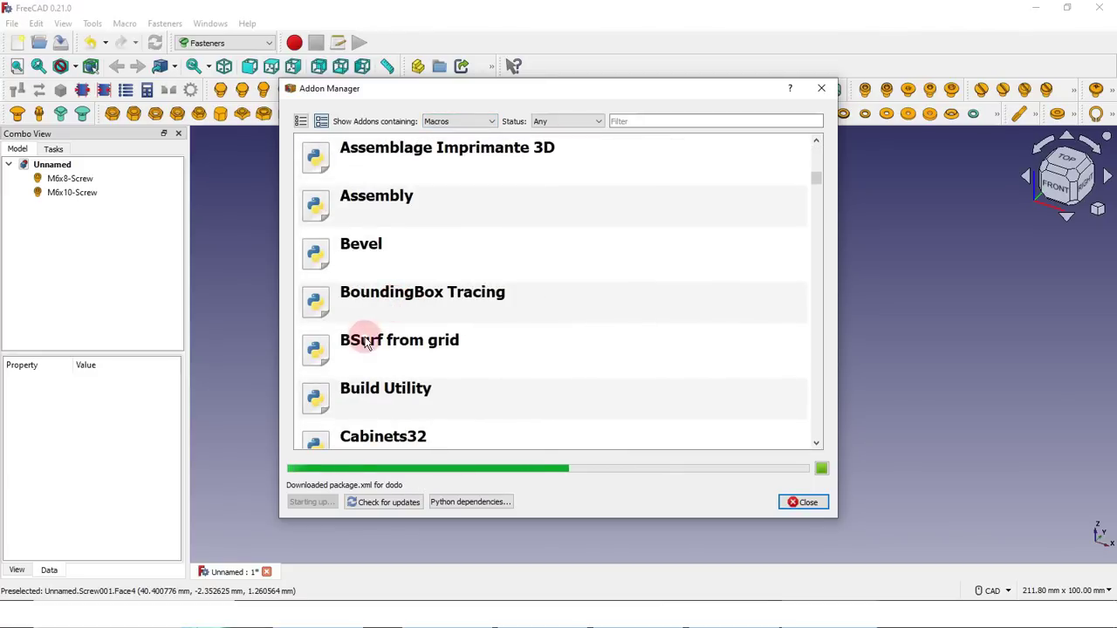
scroll(364, 341, "down", 2)
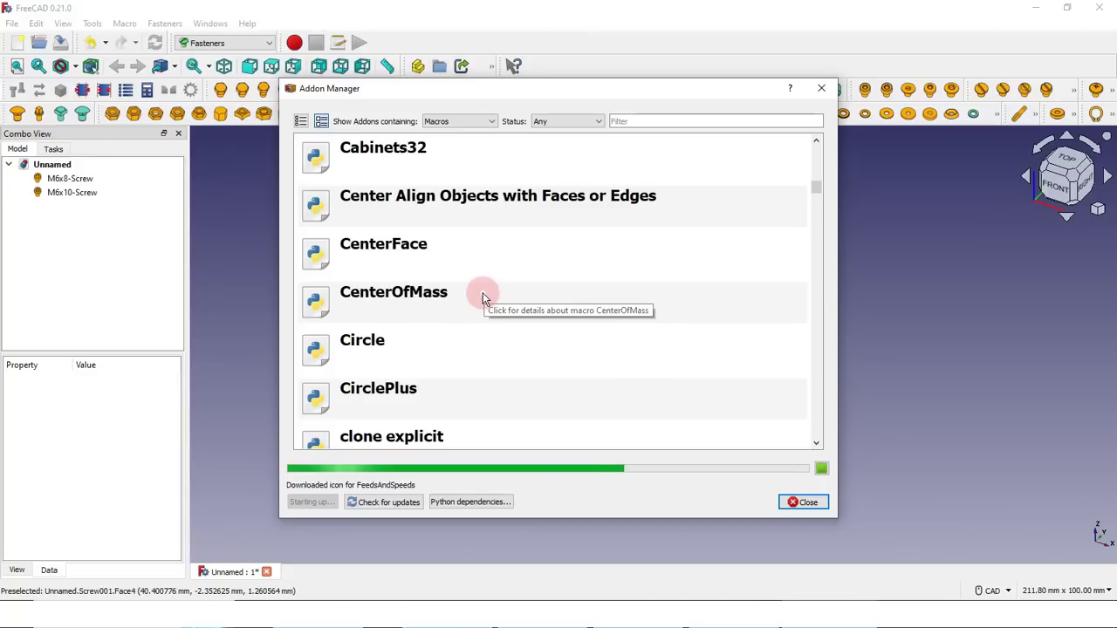
left_click(804, 502)
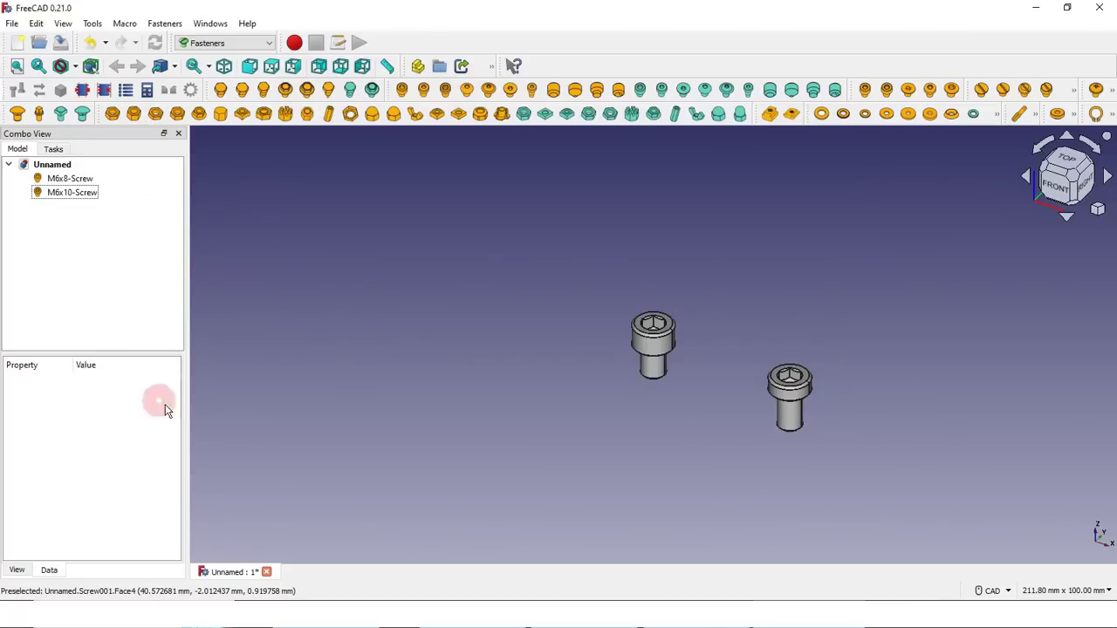
Examine the Execute macro dialog with its user macros list and macro location, and close it
left_click(126, 27)
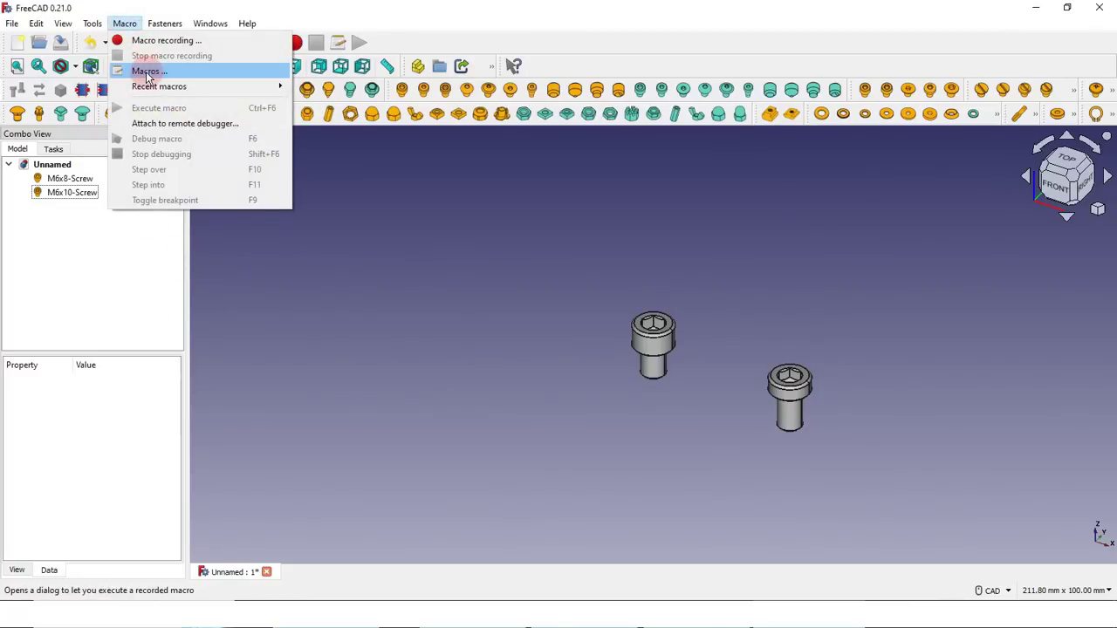
left_click(145, 72)
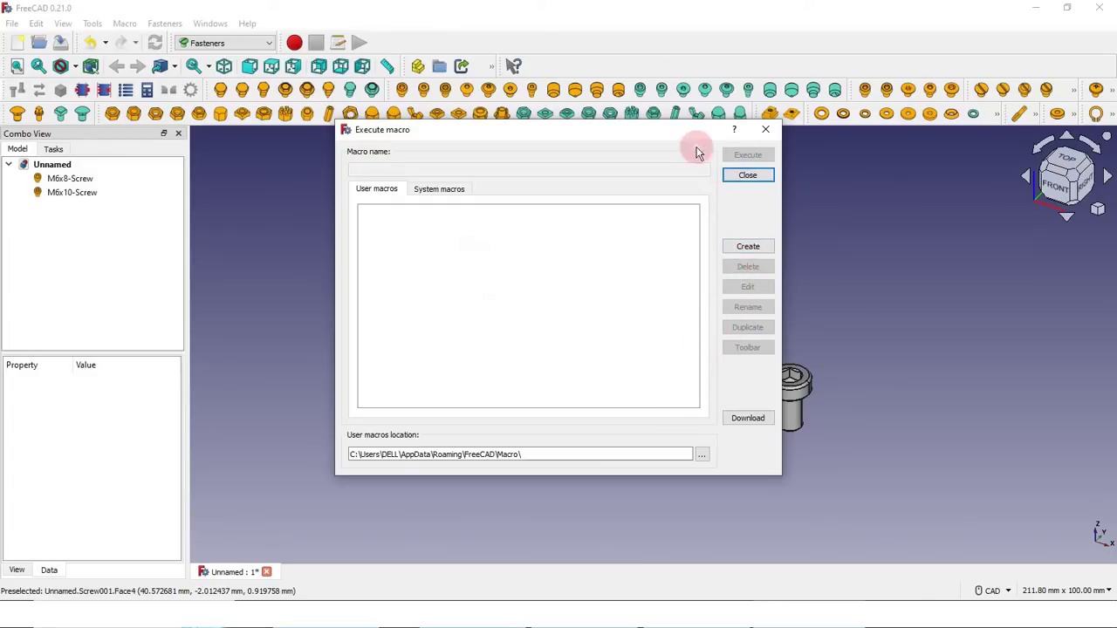
left_click(764, 131)
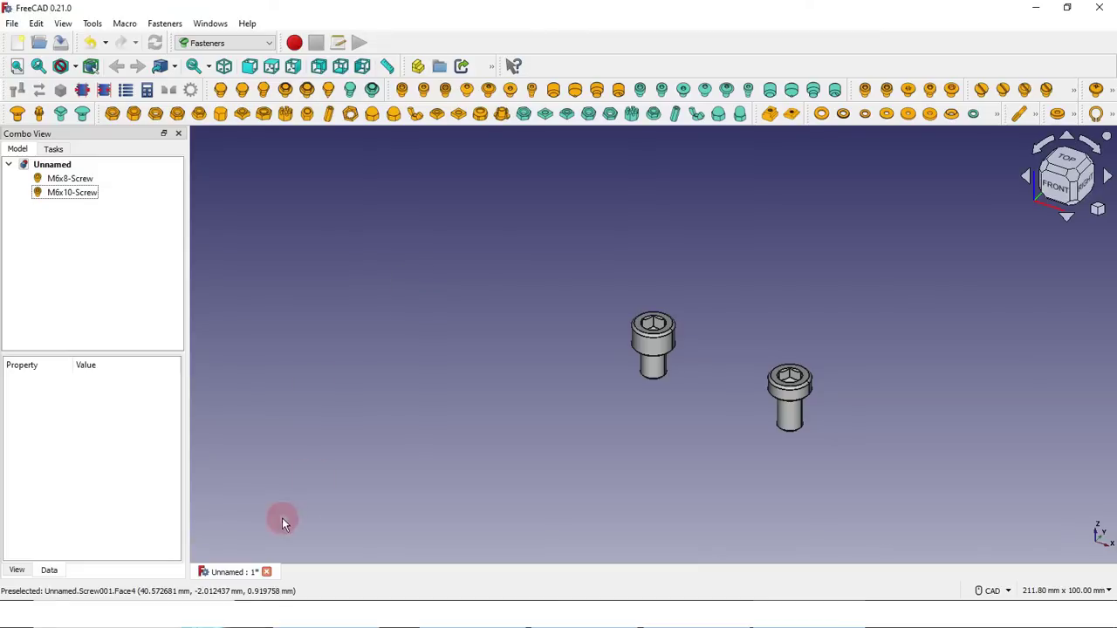
Close the screw document without saving and reopen the recent file FreeCAD Part Modeling Tutorial 42
left_click(266, 573)
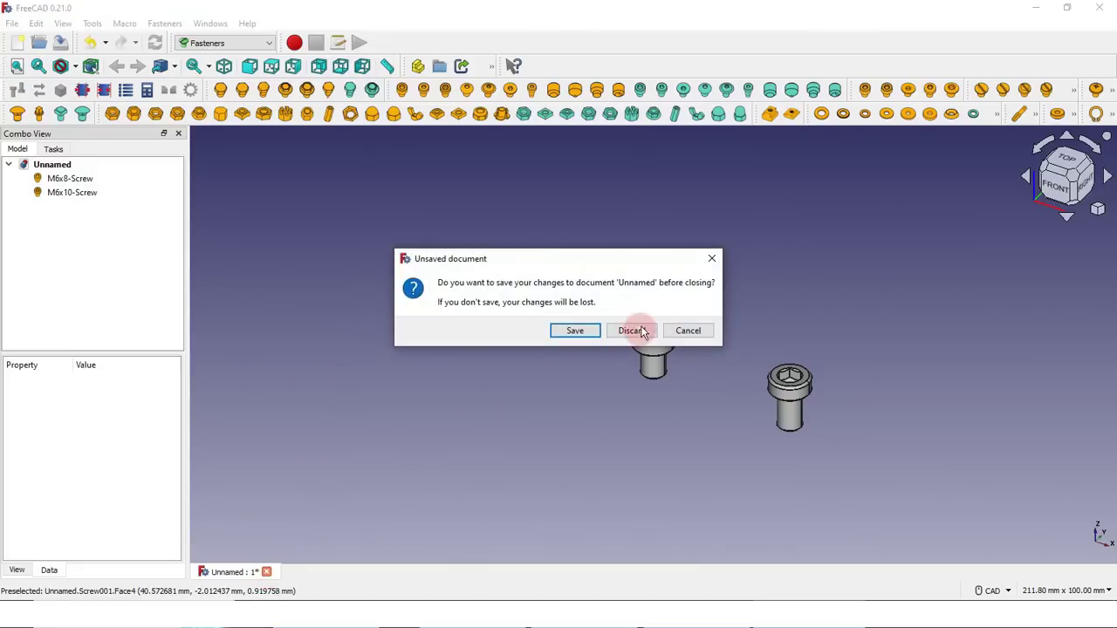
left_click(638, 328)
left_click(13, 23)
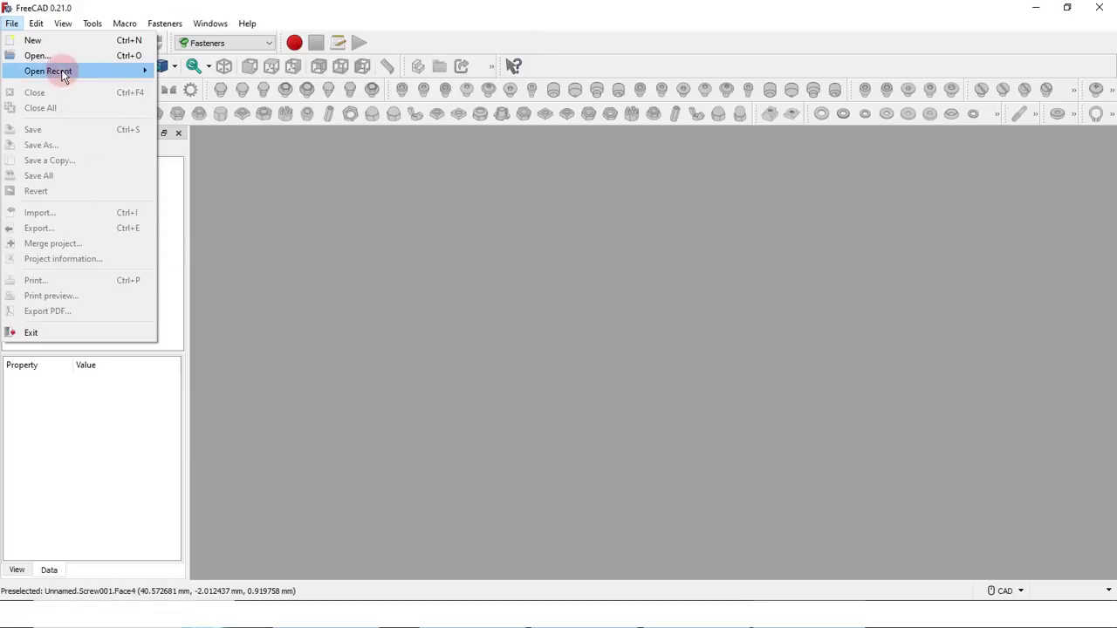
mouse_move(61, 71)
left_click(237, 71)
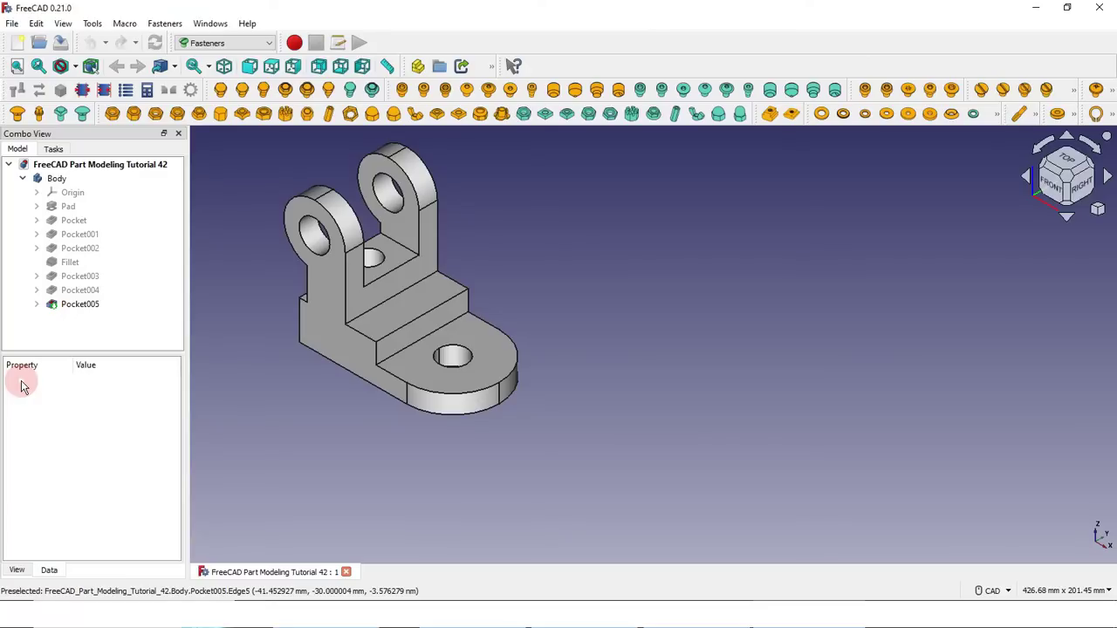
Review the preference categories and the General language choices, and leave the preferences without changing anything
left_click(36, 23)
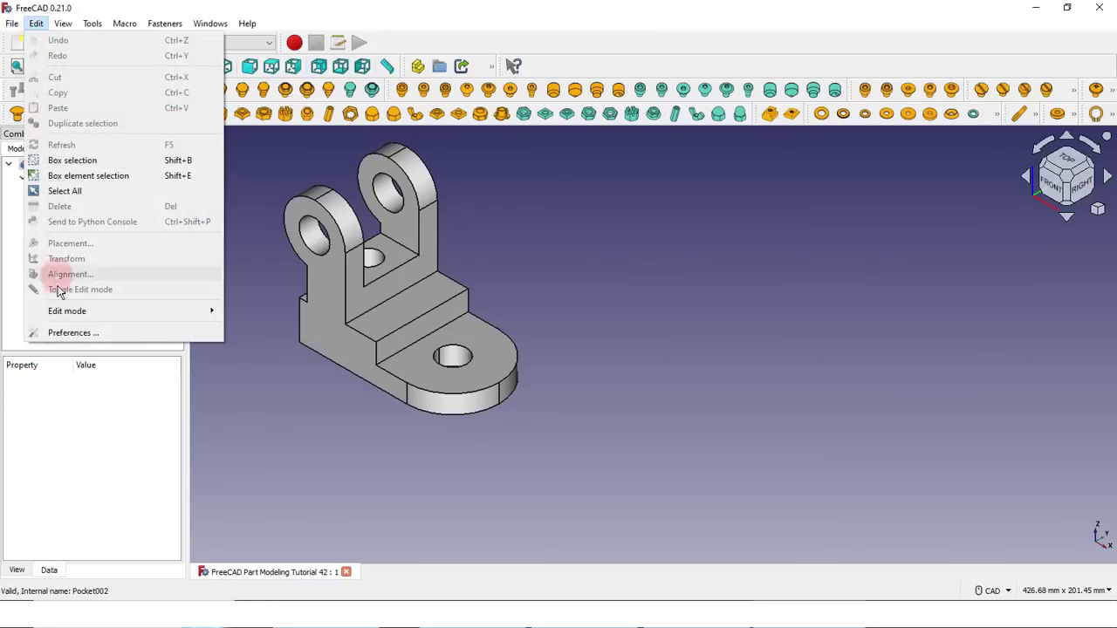
left_click(58, 332)
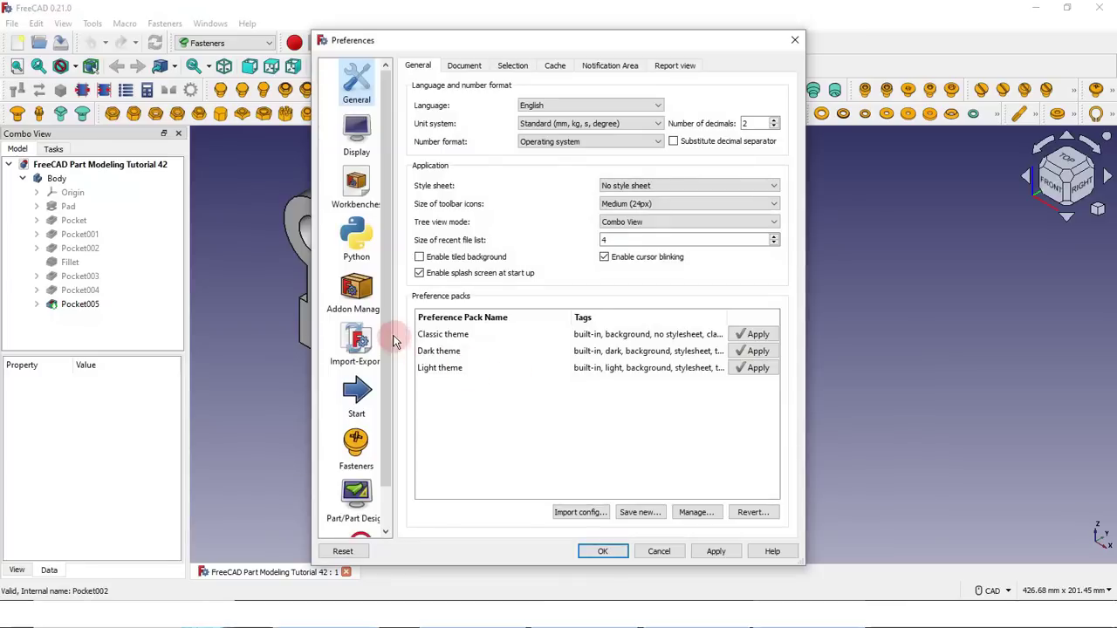
scroll(381, 406, "down", 1)
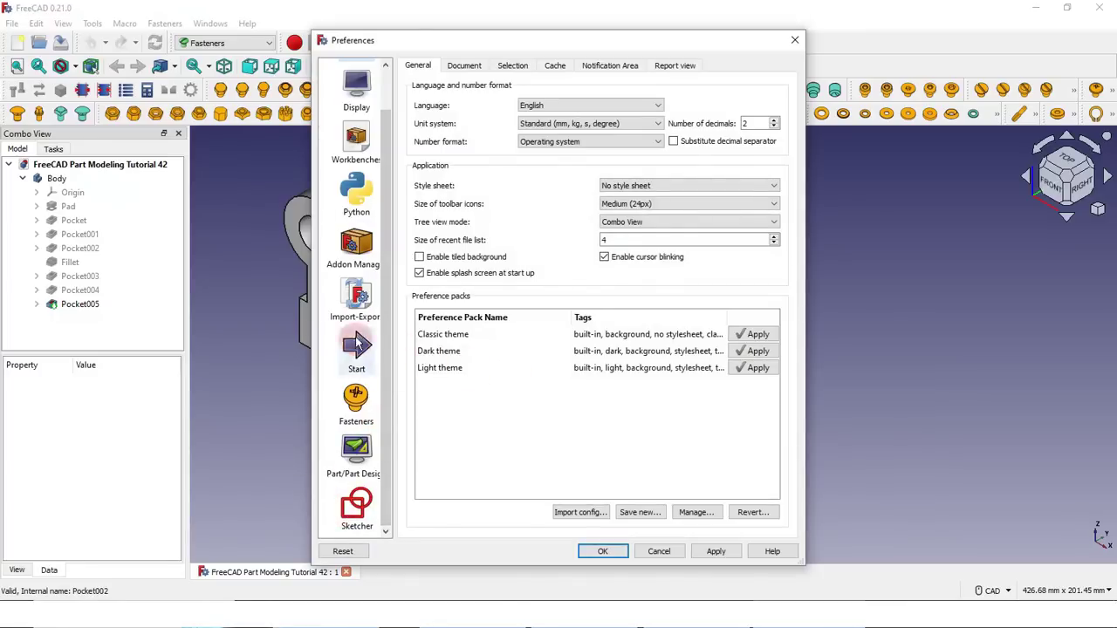
scroll(356, 344, "up", 1)
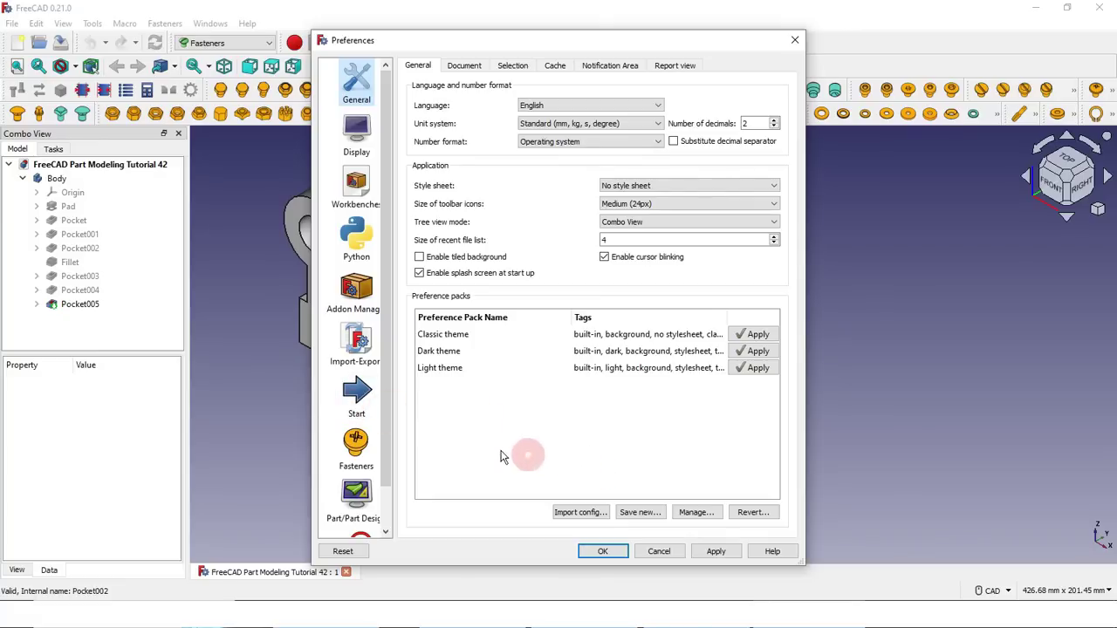
left_click(621, 105)
key("Escape")
key("Escape")
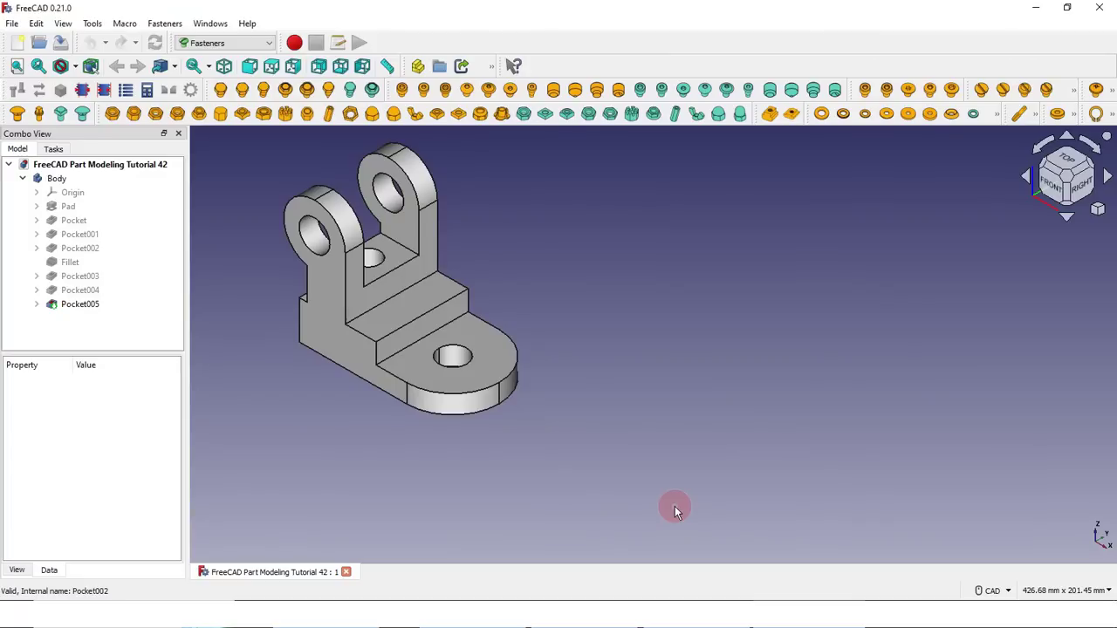